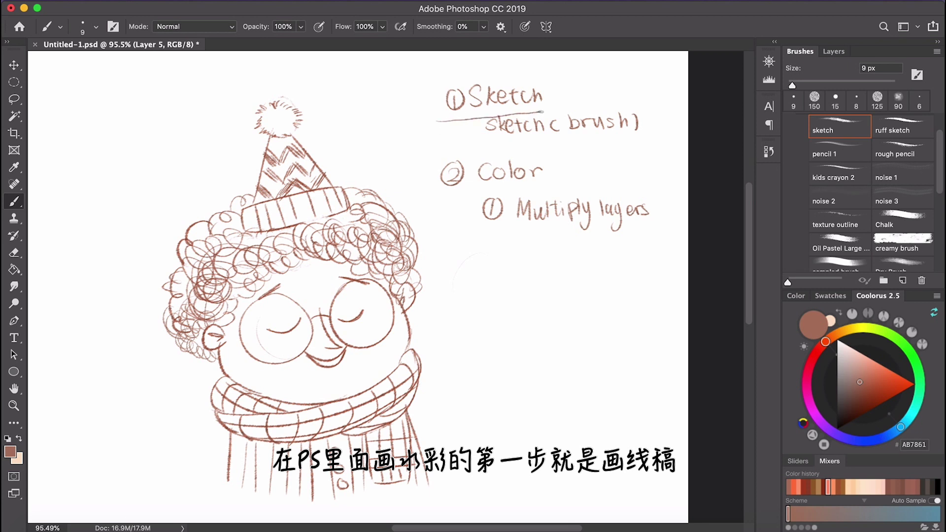
Undo the underline beneath the Sketch note and a trial underline beneath the Multiply layers note
key("super+z")
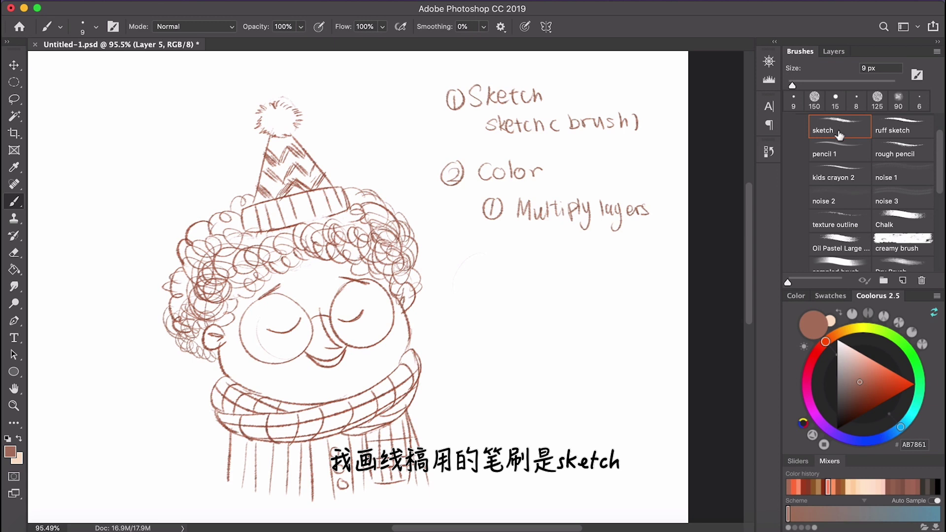
scroll(853, 145, "up", 2)
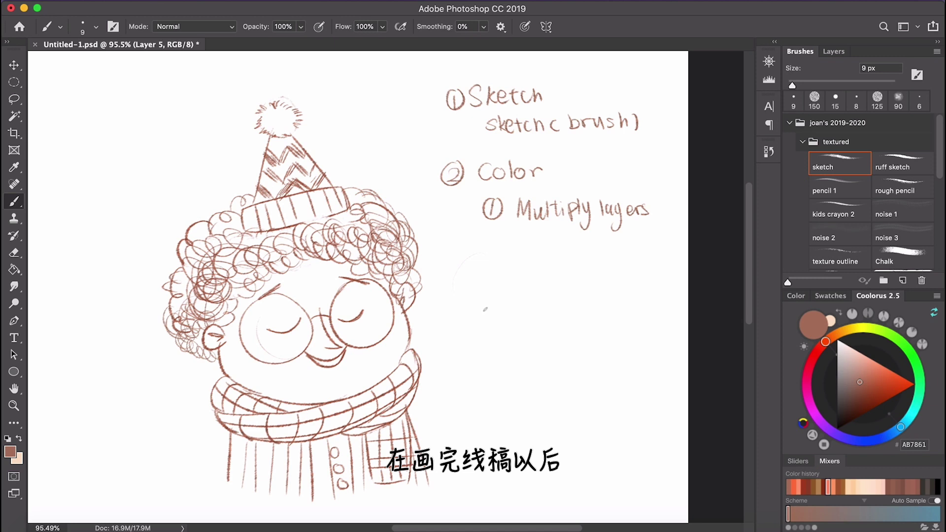
left_click(834, 52)
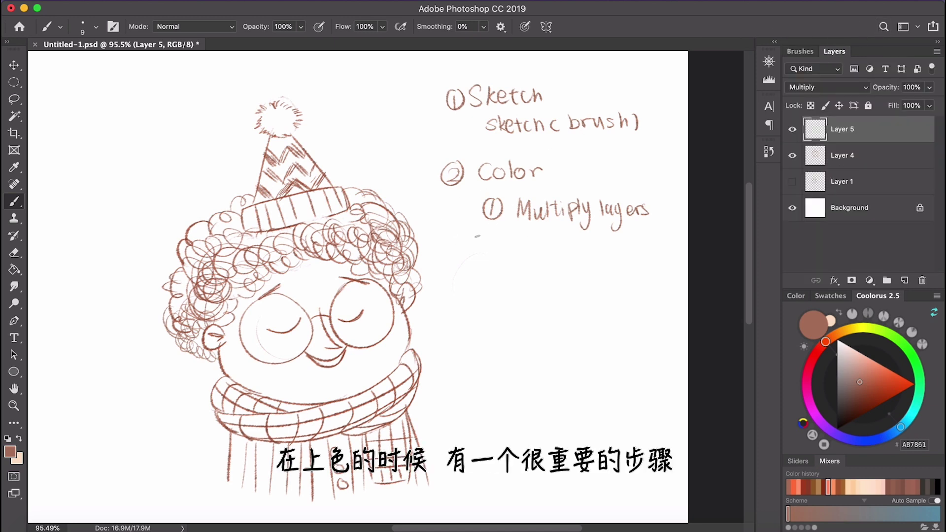
left_click_drag(571, 227, 664, 228)
key("ctrl+z")
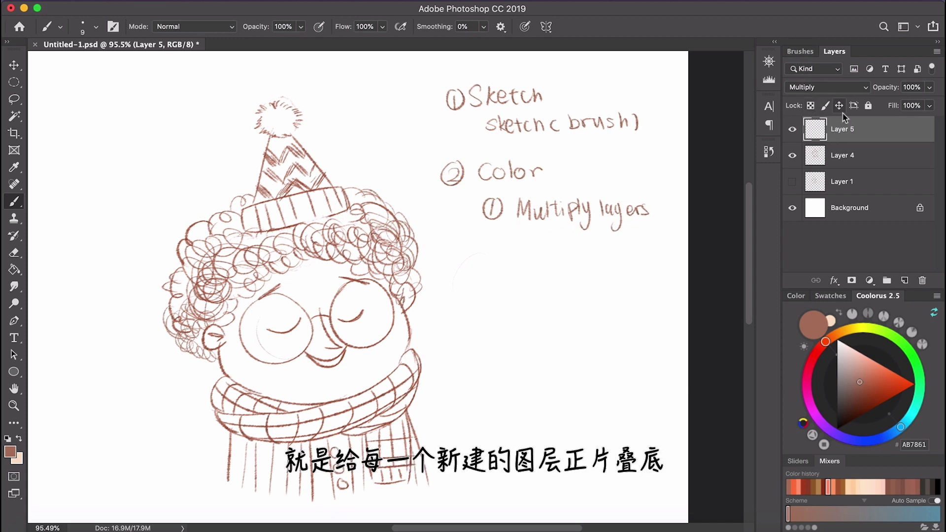
Add a new layer above Layer 5 and set its blend mode to Multiply
left_click(905, 281)
left_click(814, 87)
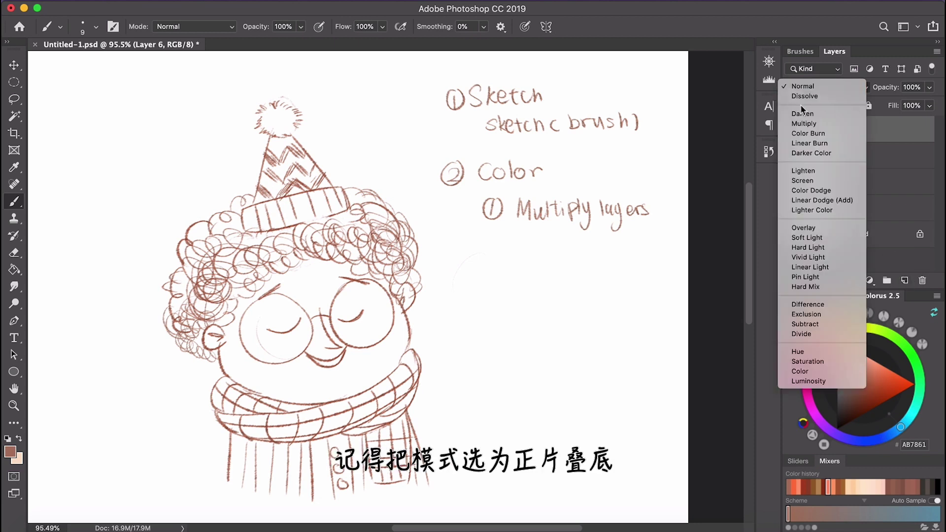
left_click(806, 123)
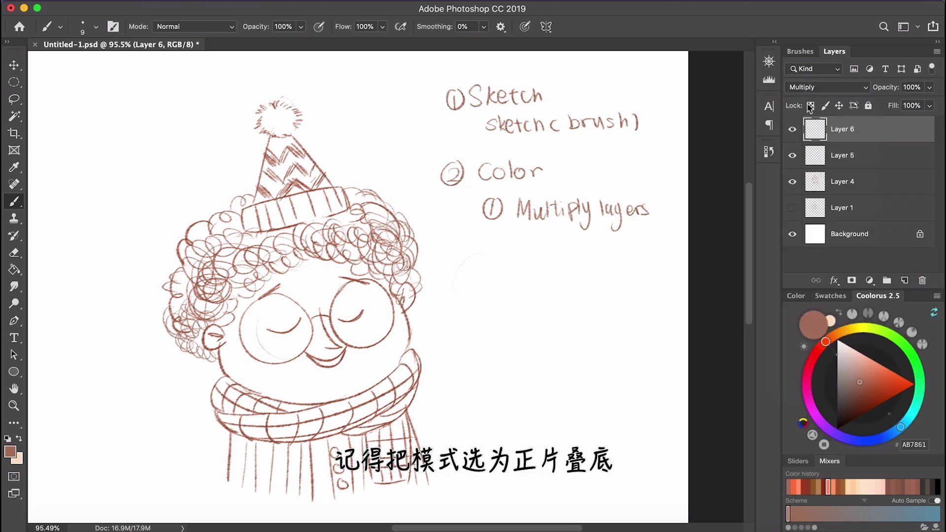
On Layer 5, paint a brown circle below the notes with the 100 px watercolor 1 brush, trying and undoing a second overlapping circle
left_click(808, 156)
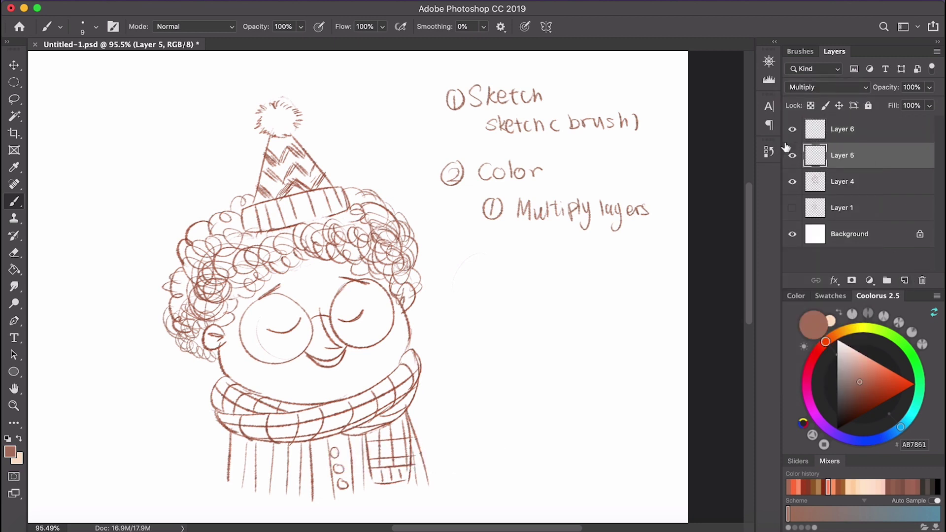
left_click(799, 51)
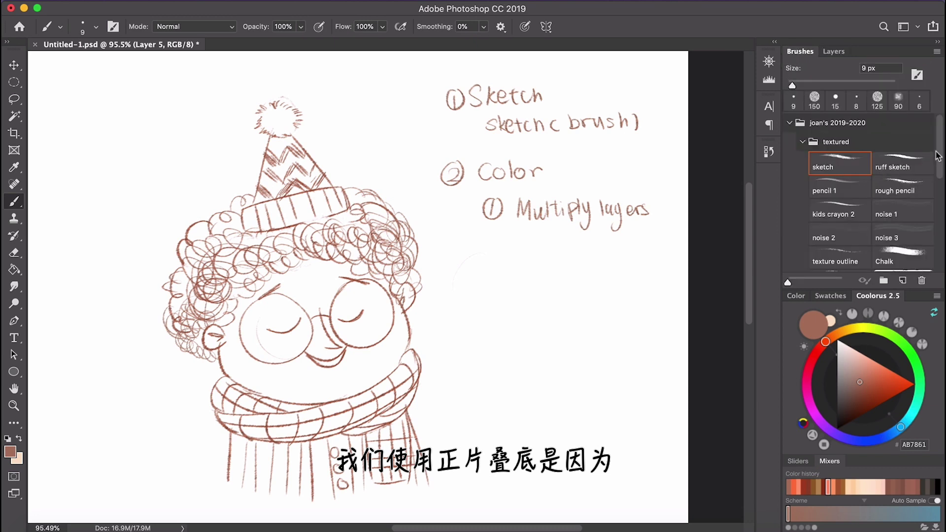
left_click_drag(939, 156, 942, 249)
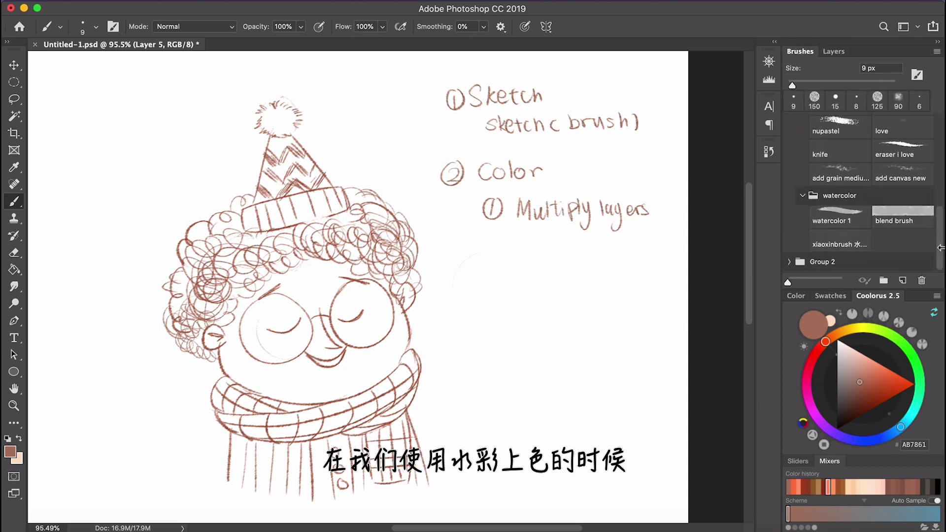
left_click(840, 217)
key("bracketright")
key("bracketright")
key("bracketright")
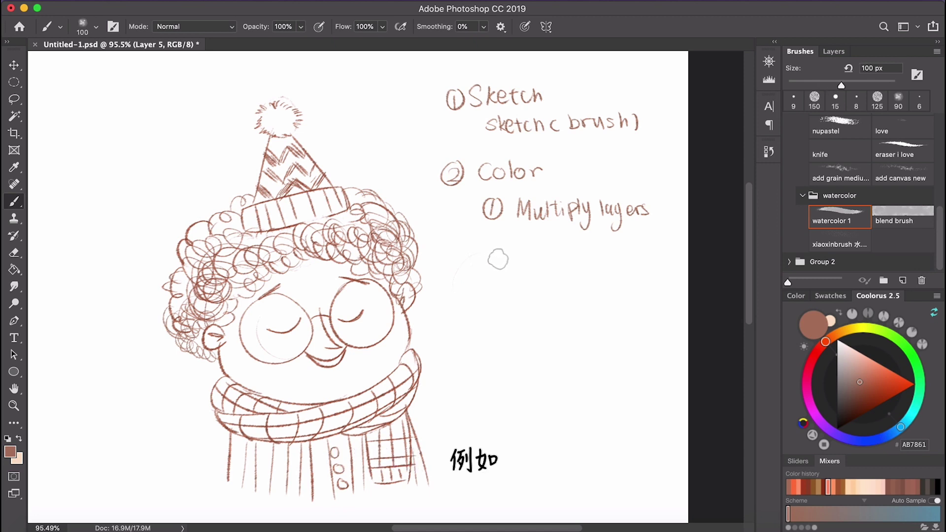
mouse_move(498, 257)
left_mouse_down()
mouse_move(510, 285)
mouse_move(487, 280)
mouse_move(497, 259)
mouse_move(506, 290)
mouse_move(484, 271)
mouse_move(508, 253)
mouse_move(508, 292)
mouse_move(484, 262)
mouse_move(518, 276)
mouse_move(498, 262)
left_mouse_up()
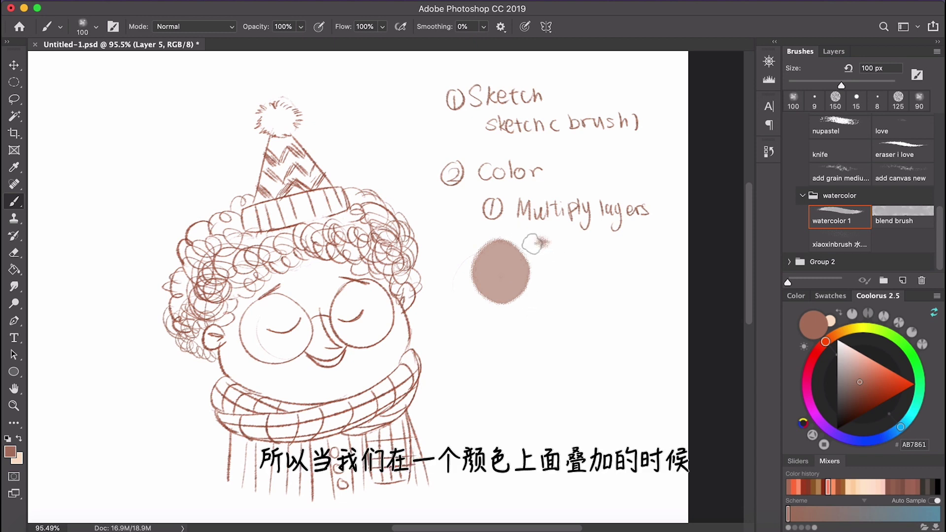
left_click_drag(539, 247, 529, 287)
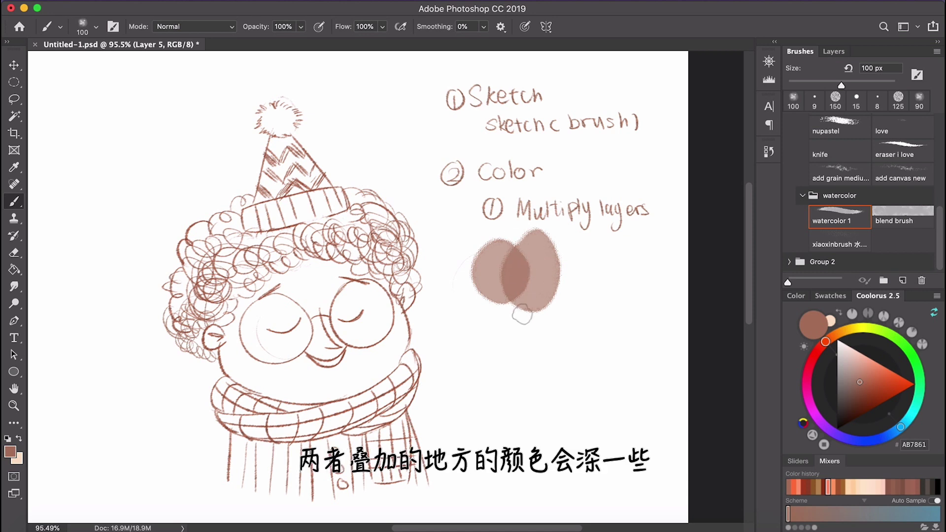
key("super+z")
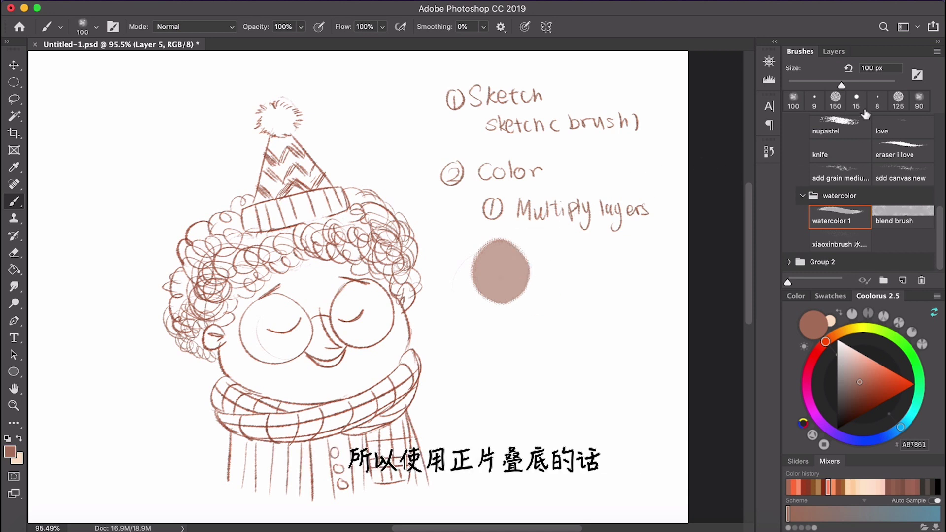
Try the multiply overlap by painting a second brown circle over the first on Layer 6, plus a stroke on another new layer
left_click(834, 52)
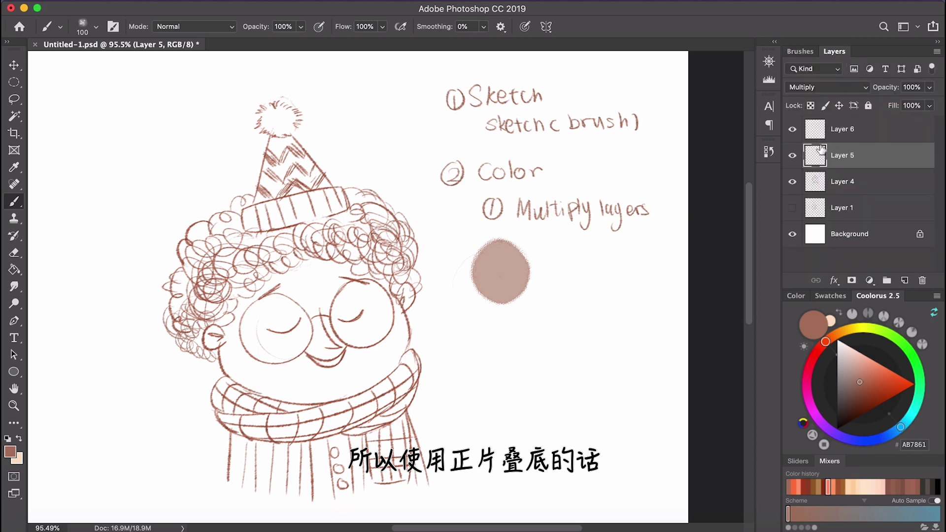
left_click(842, 135)
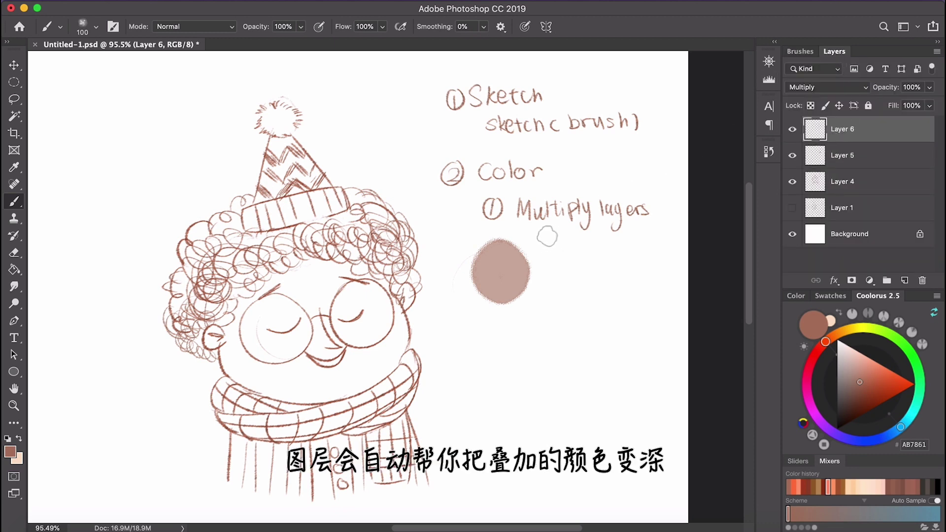
left_click_drag(542, 247, 545, 276)
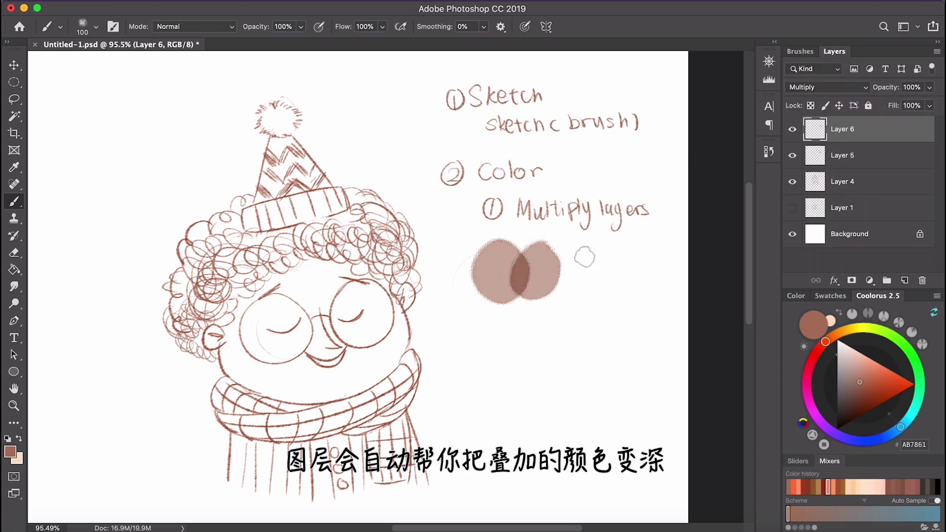
left_click(907, 281)
mouse_move(527, 226)
left_mouse_down()
mouse_move(510, 239)
mouse_move(509, 281)
mouse_move(540, 269)
mouse_move(517, 240)
mouse_move(532, 276)
mouse_move(516, 250)
mouse_move(538, 255)
mouse_move(519, 241)
left_mouse_up()
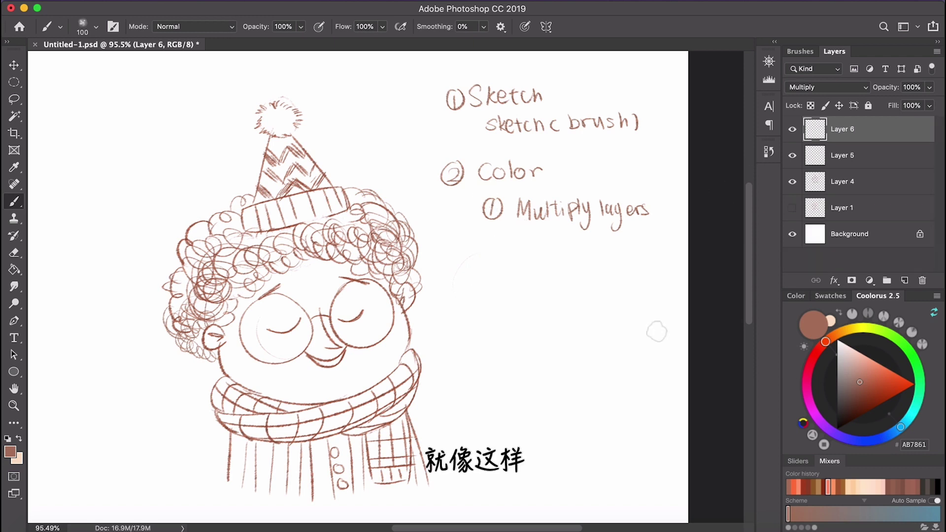
Lasso the whole character sketch on Layer 4 and cut it onto its own layer, separate from the handwritten notes
scroll(478, 364, "down", 3)
scroll(479, 364, "down", 2)
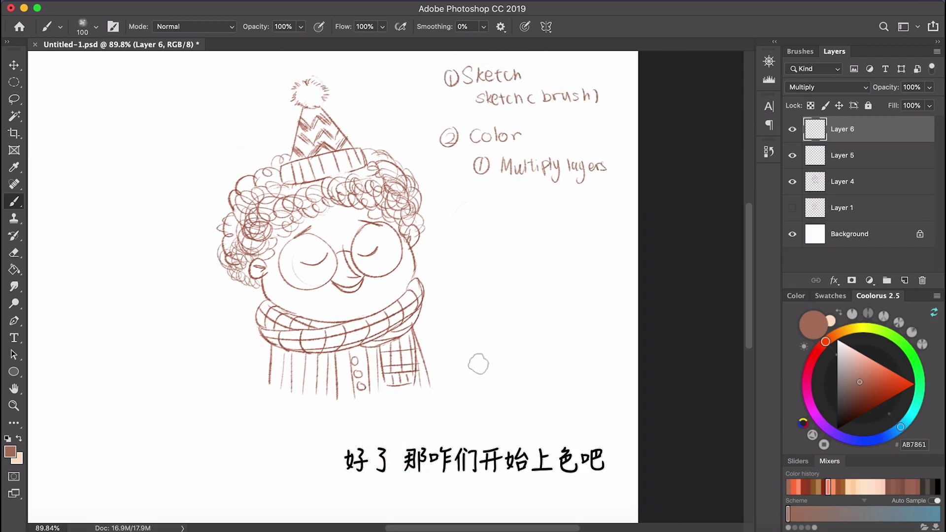
left_click(797, 182)
left_click(797, 183)
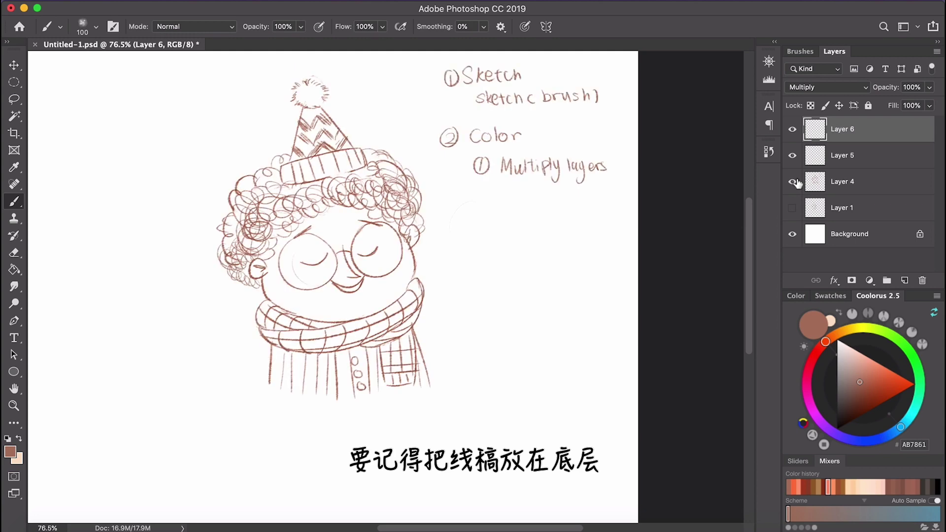
left_click(796, 182)
left_click(797, 182)
left_click(852, 183)
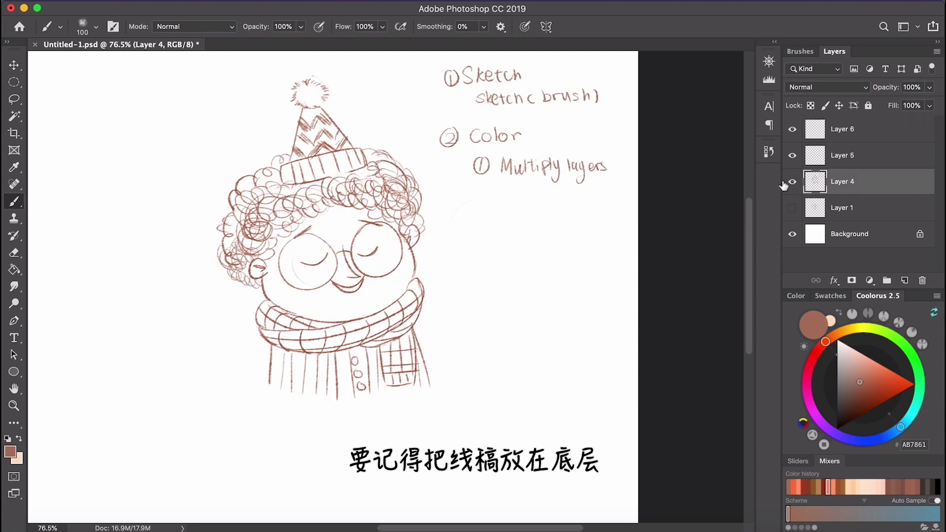
key("l")
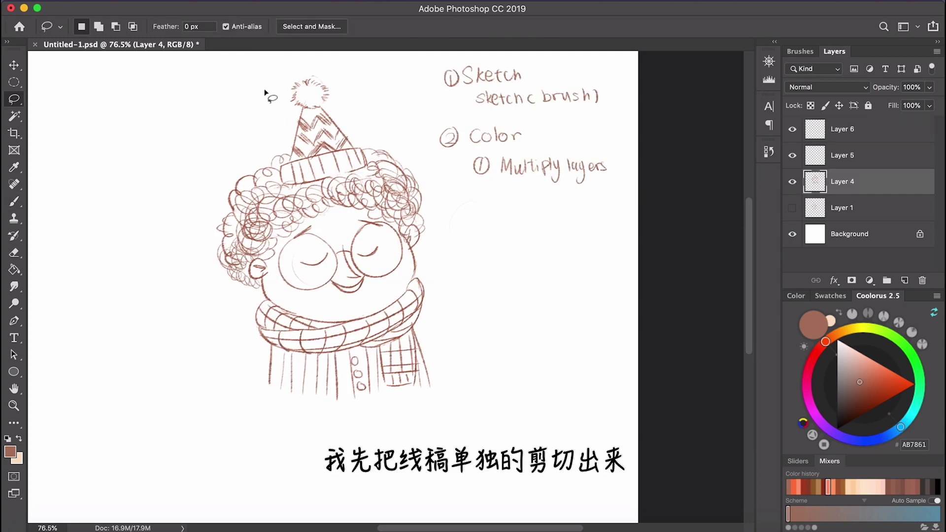
mouse_move(272, 74)
left_mouse_down()
mouse_move(182, 205)
mouse_move(184, 355)
mouse_move(263, 456)
mouse_move(379, 472)
mouse_move(464, 380)
mouse_move(429, 166)
mouse_move(374, 83)
mouse_move(332, 64)
mouse_move(270, 76)
left_mouse_up()
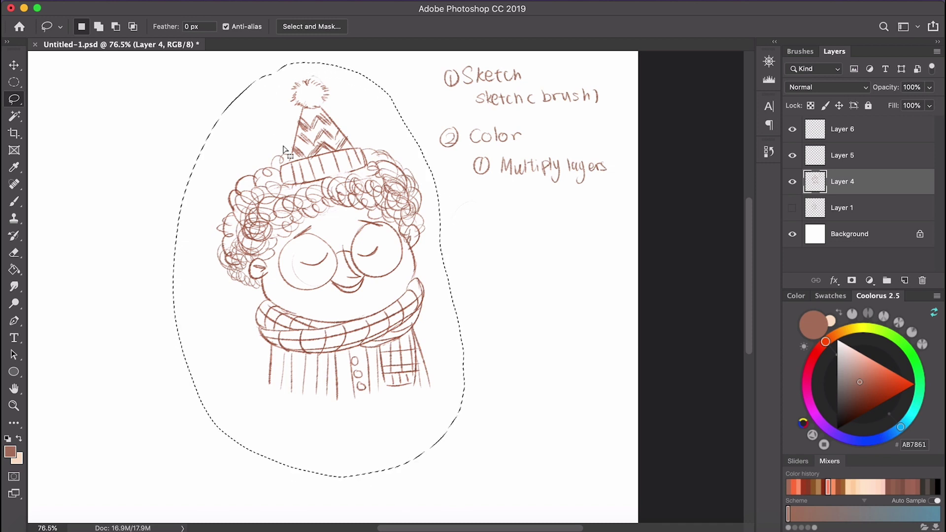
right_click(286, 144)
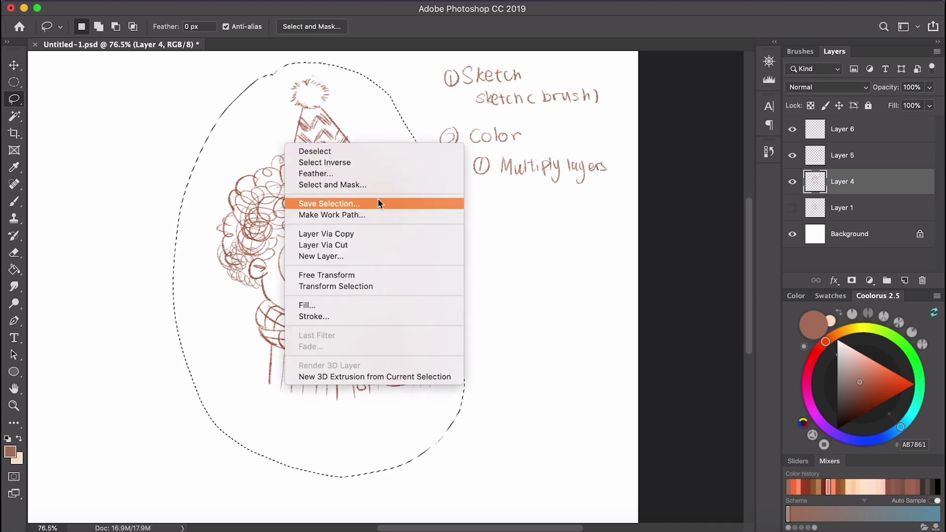
left_click(356, 244)
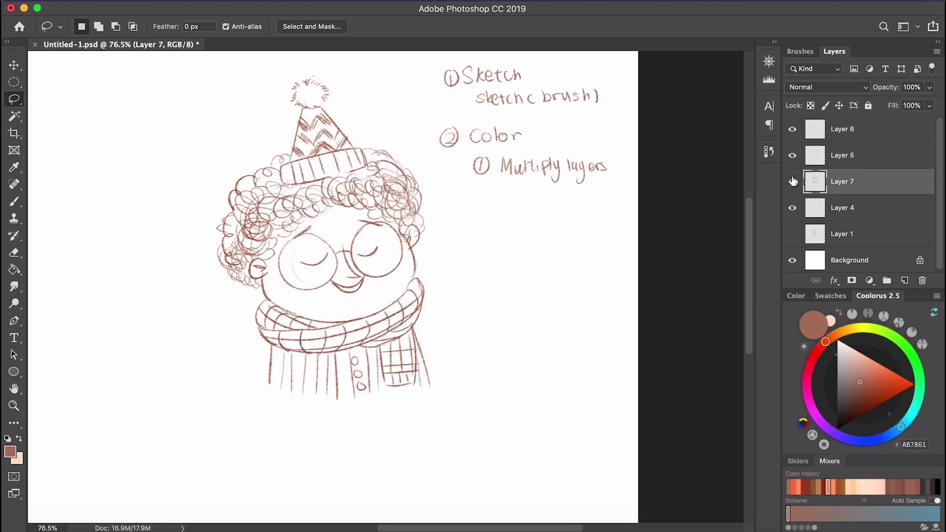
left_click(790, 181)
left_click(790, 181)
Add a new coloring layer directly above the cut-out character sketch and set its blend mode to Multiply
left_click(906, 280)
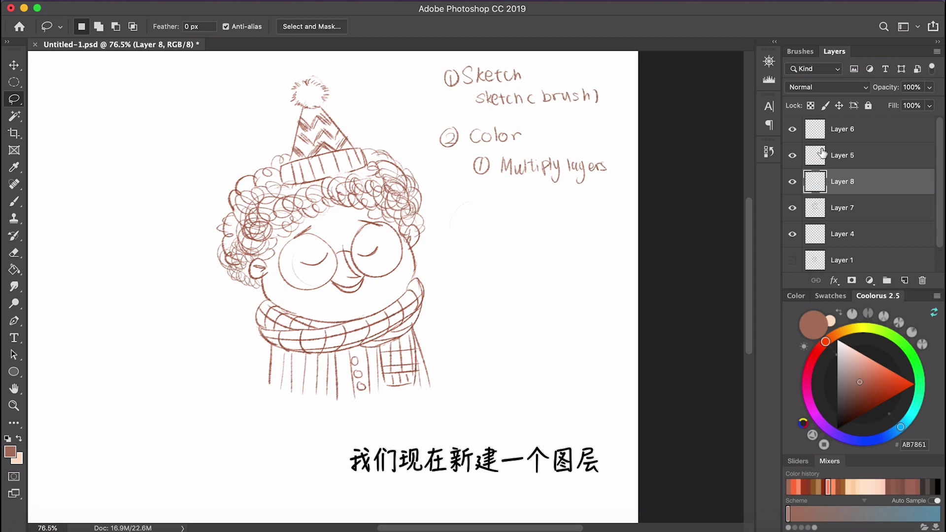
left_click(816, 87)
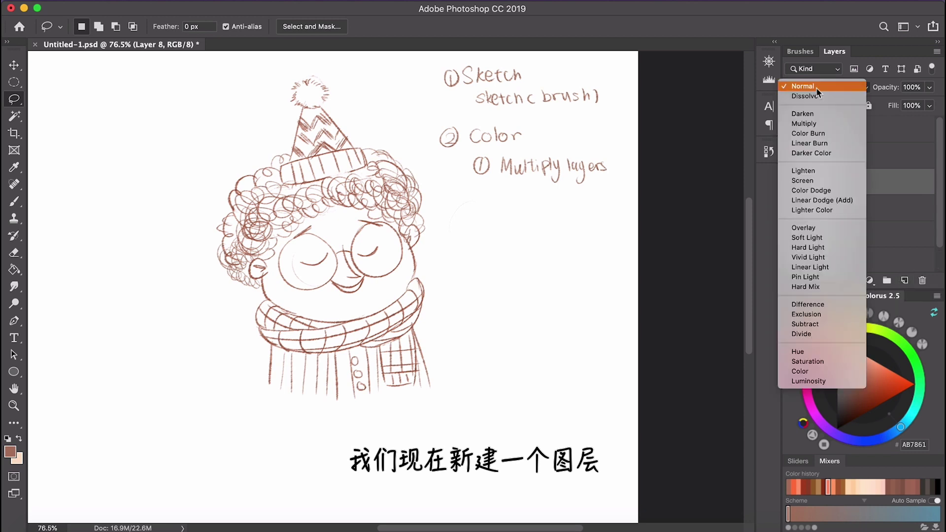
left_click(808, 123)
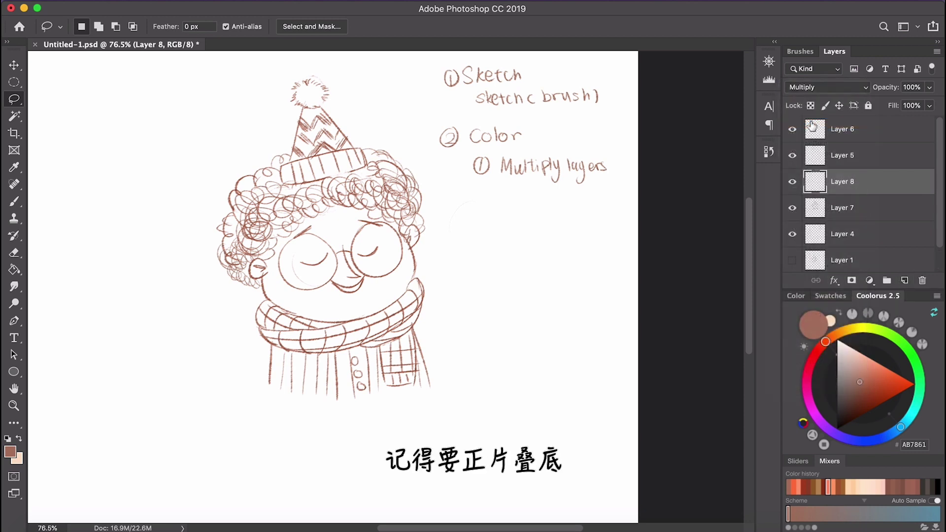
Paint the face in peach FFCDAA with the watercolor 1 brush at 100 px, leaving the lower cheek beside the scarf white
left_click(800, 52)
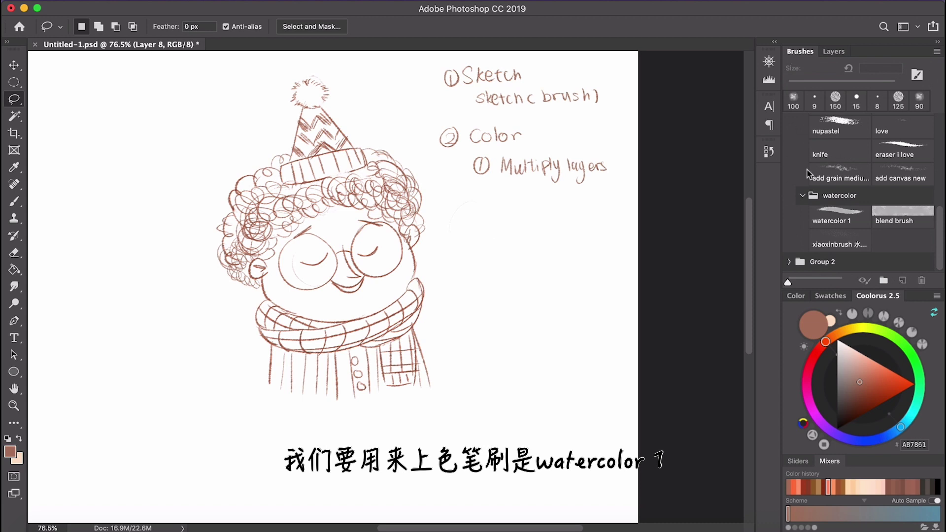
left_click(839, 220)
key("bracketright")
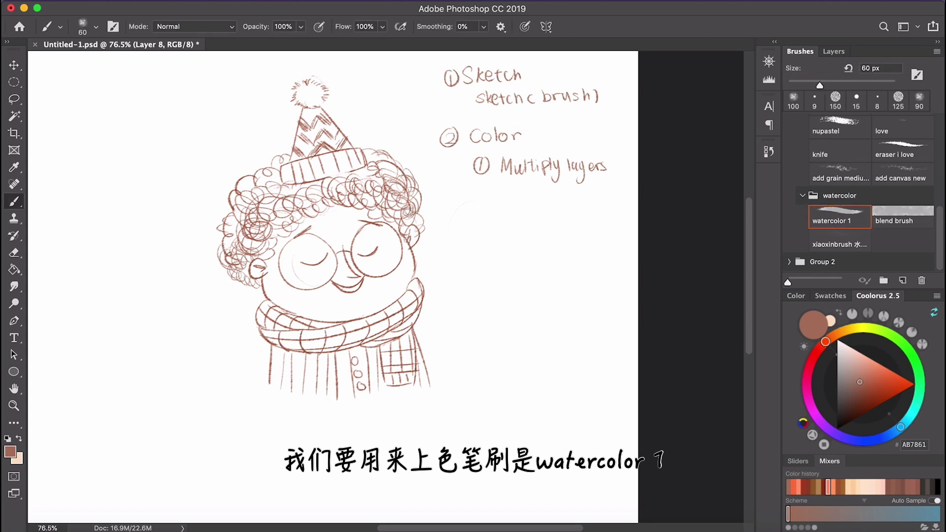
mouse_move(861, 361)
left_mouse_down()
mouse_move(859, 338)
mouse_move(833, 340)
mouse_move(863, 354)
left_mouse_up()
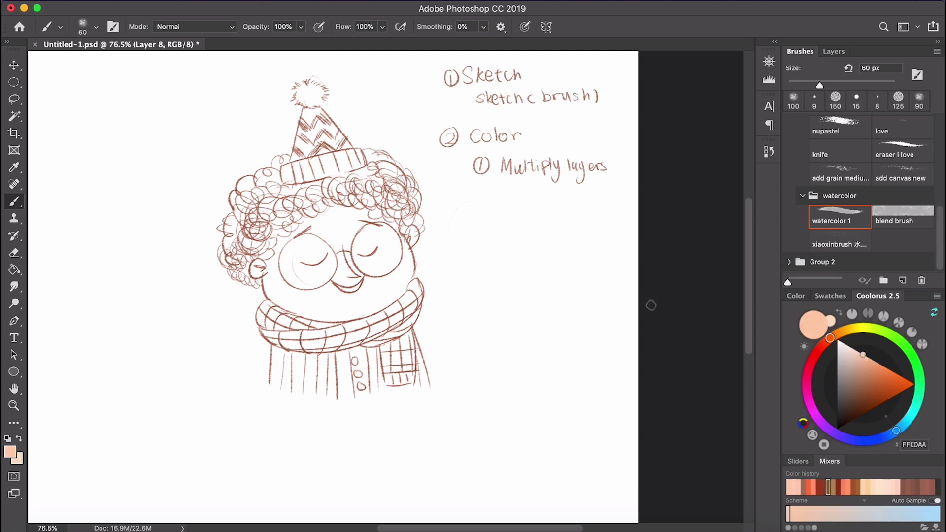
key("]")
key("]")
key("]")
key("]")
mouse_move(281, 291)
left_mouse_down()
mouse_move(274, 284)
mouse_move(266, 291)
mouse_move(291, 304)
mouse_move(306, 246)
mouse_move(326, 236)
mouse_move(360, 281)
left_mouse_up()
mouse_move(290, 250)
left_mouse_down()
mouse_move(378, 233)
mouse_move(375, 248)
mouse_move(384, 247)
mouse_move(368, 289)
mouse_move(394, 238)
mouse_move(341, 281)
left_mouse_up()
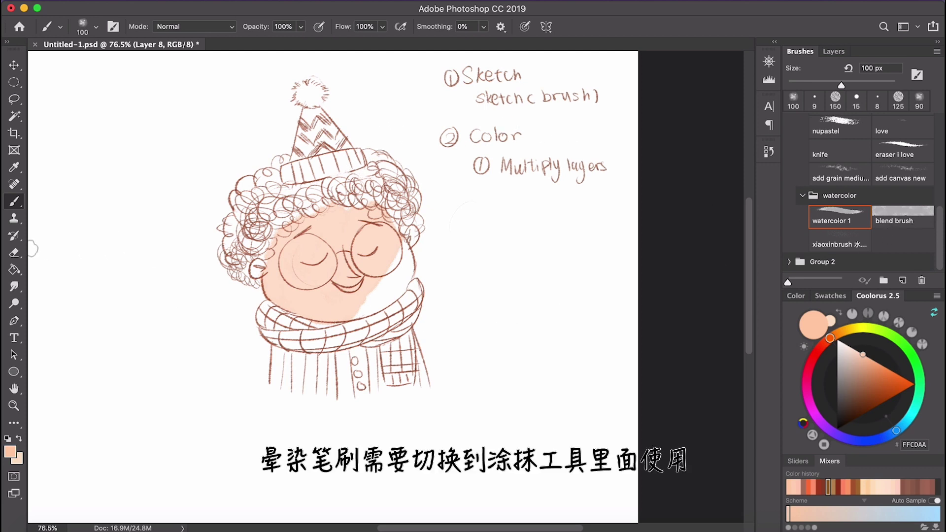
Smudge the edge of the peach skin color into the white cheek area using the blend brush
left_click(15, 291)
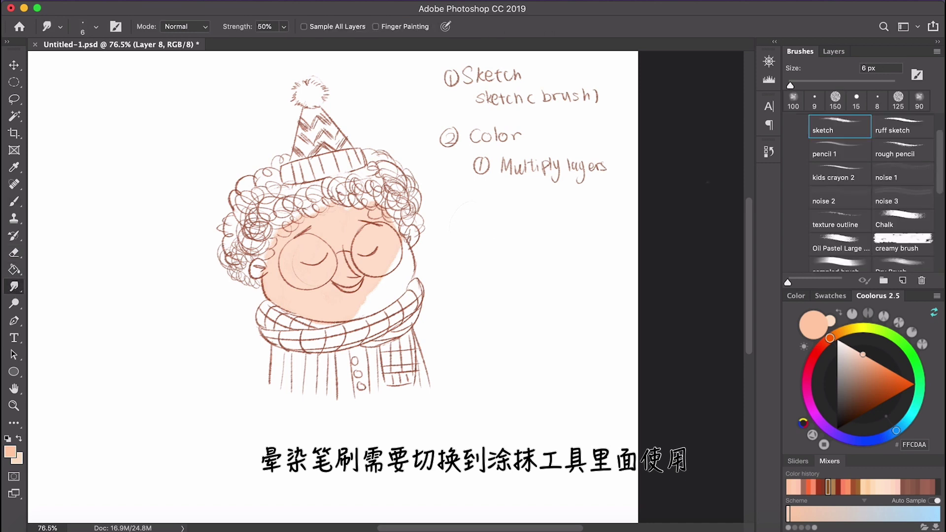
scroll(899, 253, "down", 5)
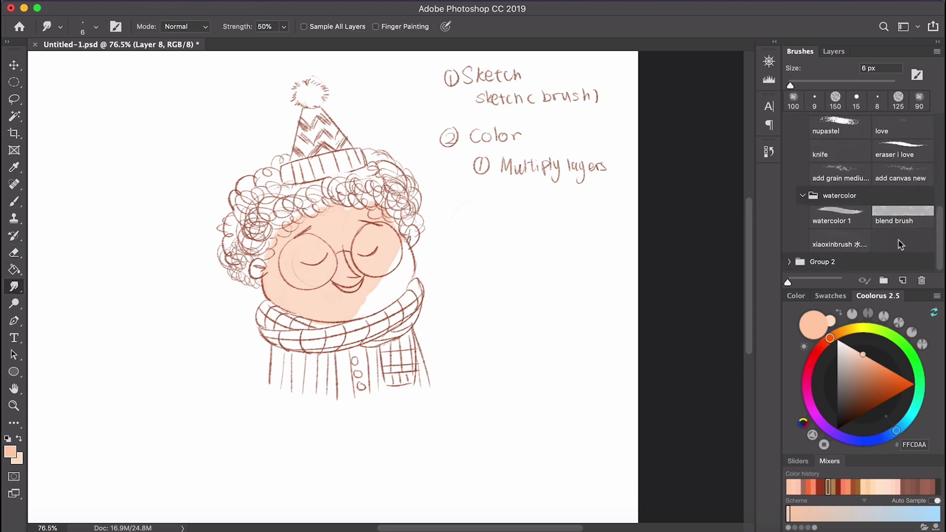
left_click(902, 221)
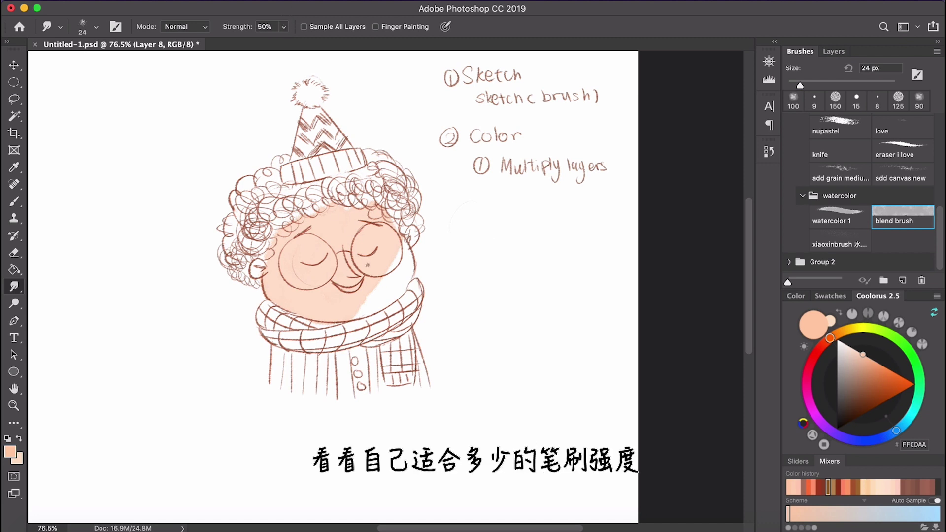
left_click_drag(356, 309, 402, 245)
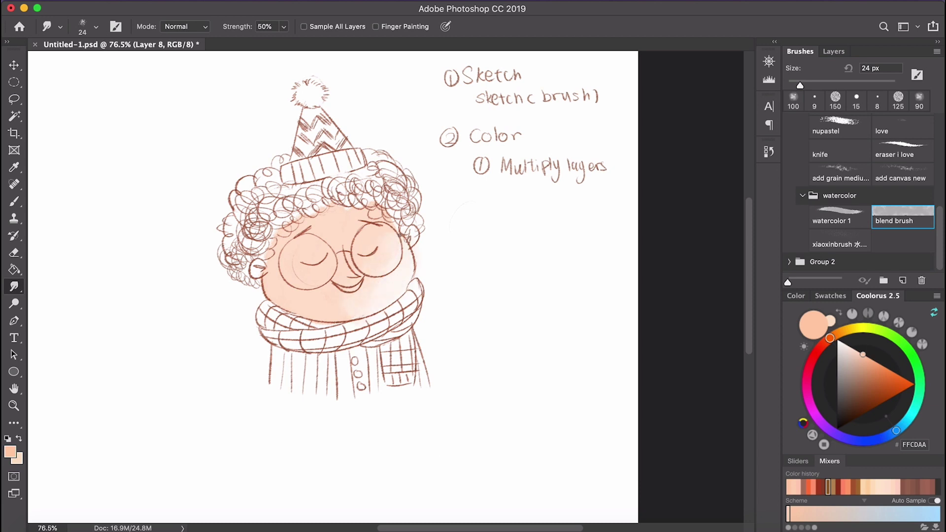
Finish smudging the peach at the lower cheek and add a new Multiply layer above the skin color layer
left_click_drag(370, 313, 359, 305)
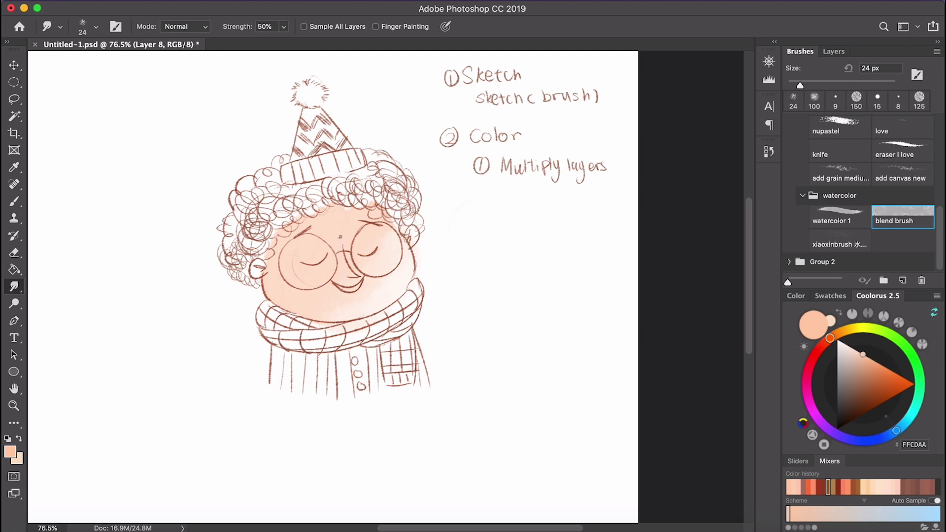
left_click(833, 52)
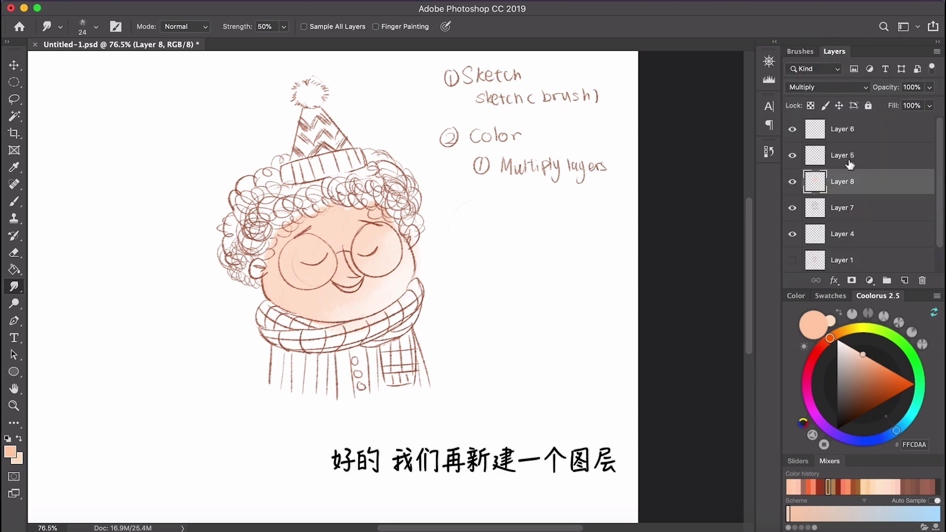
left_click(905, 281)
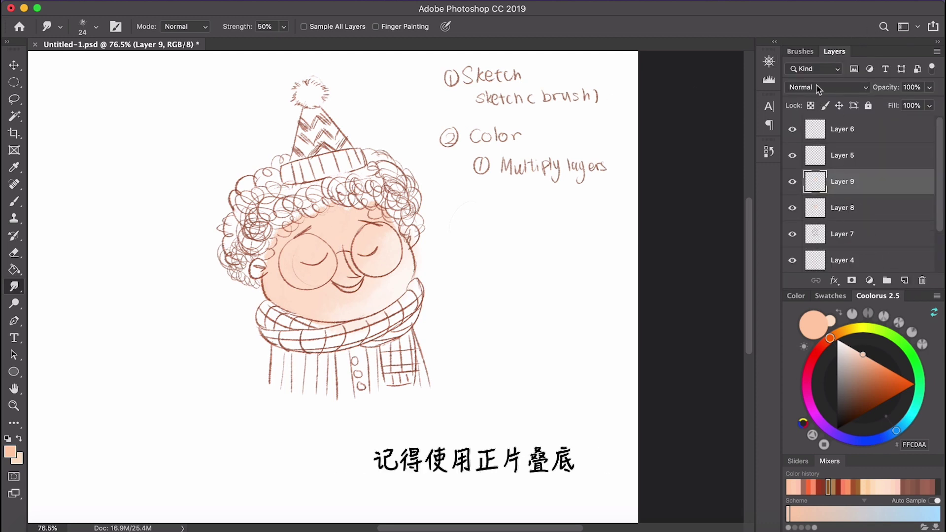
left_click(818, 86)
left_click(815, 122)
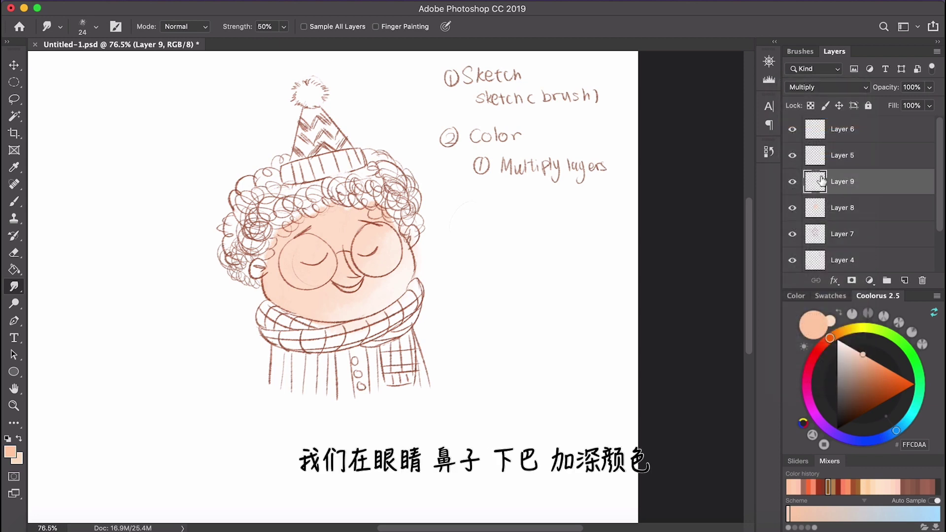
Shade the eyes, nose, chin and both ears in peach FFCDAA, reducing the watercolor brush to 90 px for the ears
key("b")
mouse_move(295, 264)
left_mouse_down()
mouse_move(377, 245)
mouse_move(349, 270)
mouse_move(348, 252)
mouse_move(340, 271)
left_mouse_up()
mouse_move(270, 289)
left_mouse_down()
mouse_move(300, 316)
mouse_move(352, 313)
left_mouse_up()
key("bracketleft")
left_click_drag(257, 271, 263, 264)
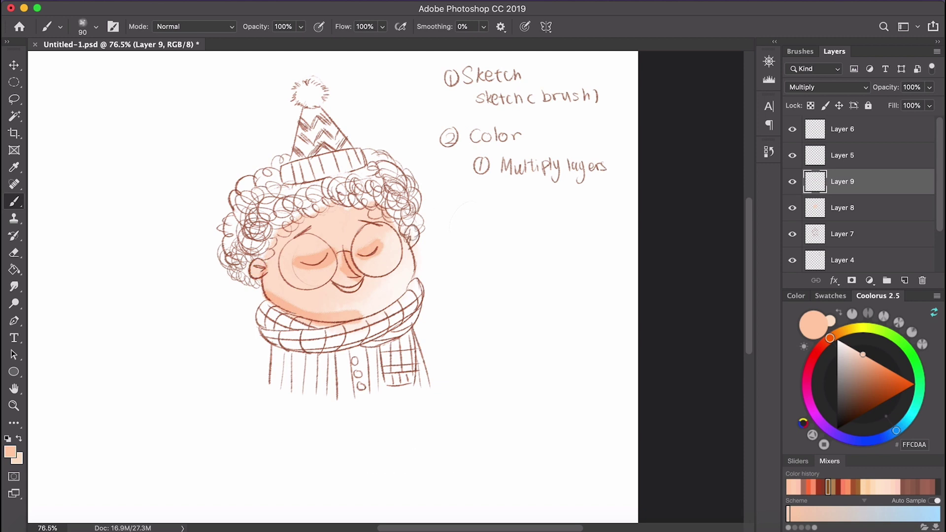
left_click_drag(410, 239, 405, 220)
Add peach shading around the eyebrows and along the forehead under the curly hair with the brush at 70 px
key("bracketleft")
key("bracketleft")
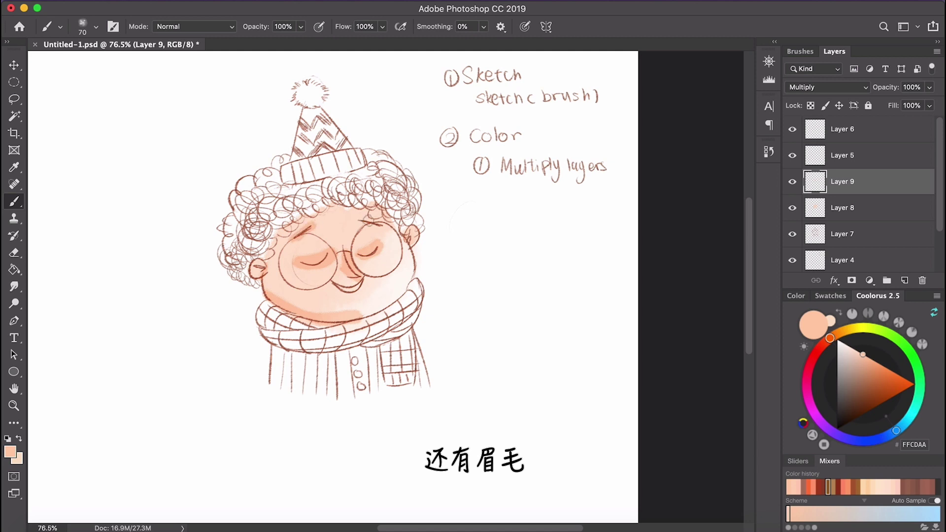
left_click_drag(309, 219, 379, 209)
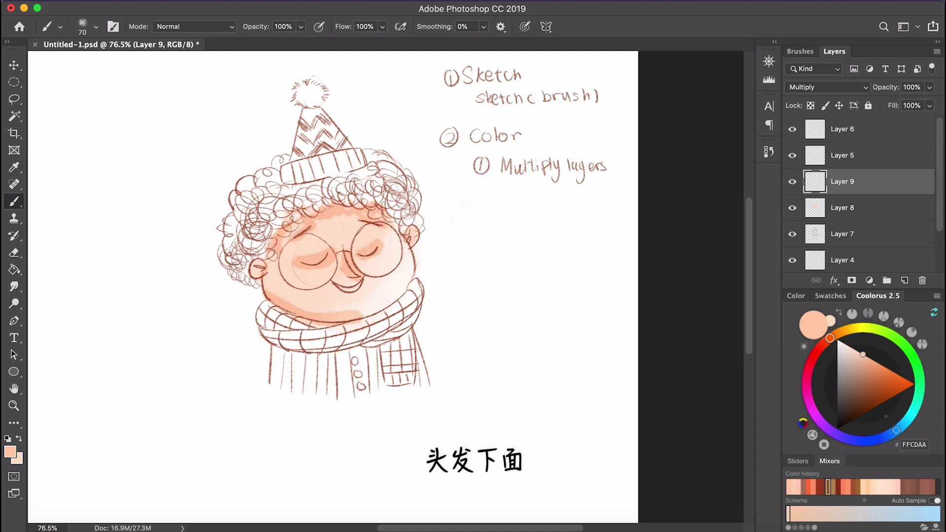
left_click_drag(272, 255, 295, 221)
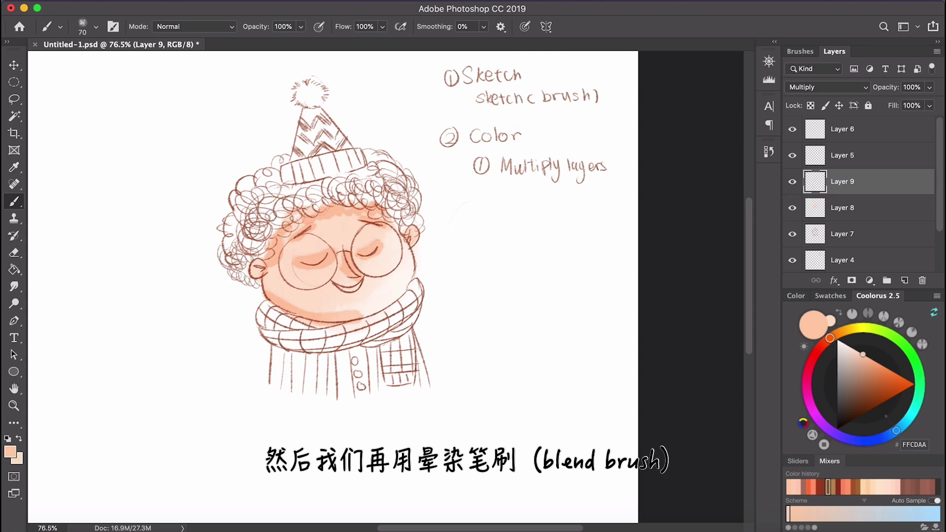
Smudge the shading around the eyes, chin and forehead into the skin using the blend brush, reduced to 20 px
left_click(14, 287)
left_click_drag(325, 255, 309, 256)
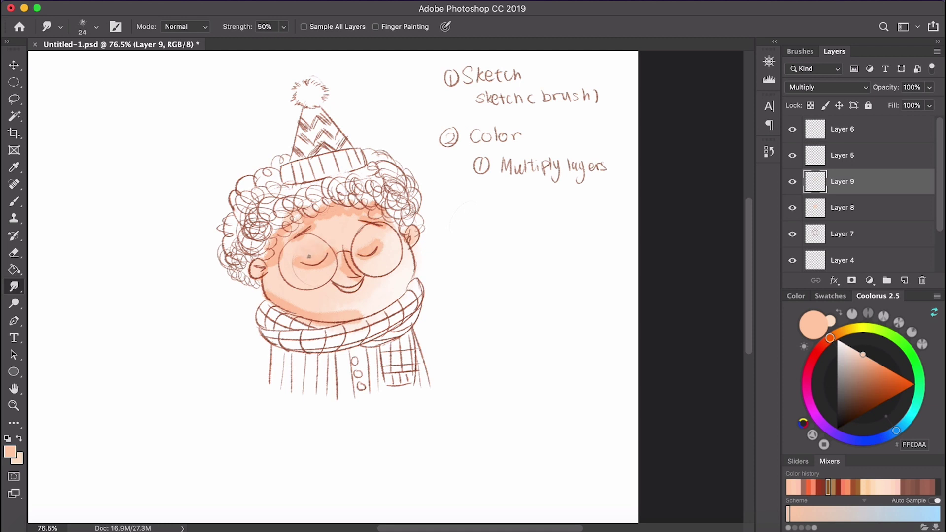
key("bracketleft")
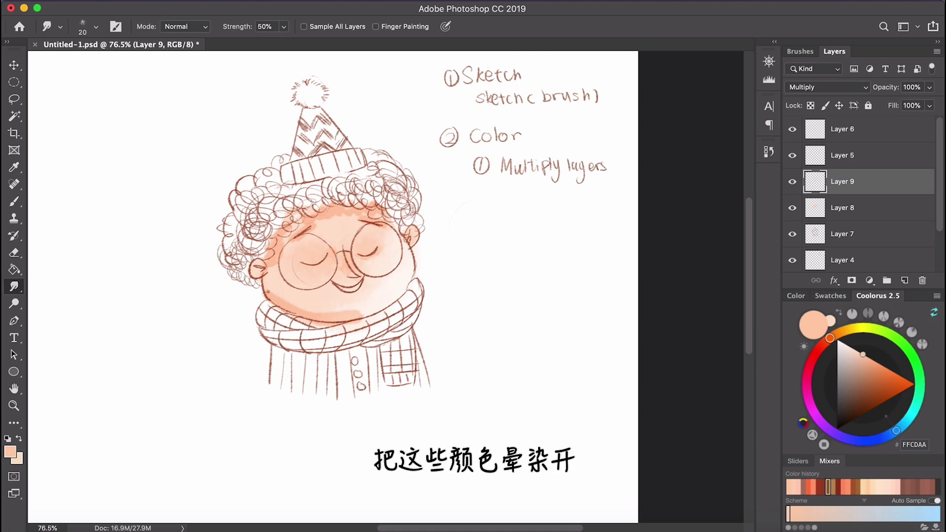
left_click_drag(329, 222, 362, 218)
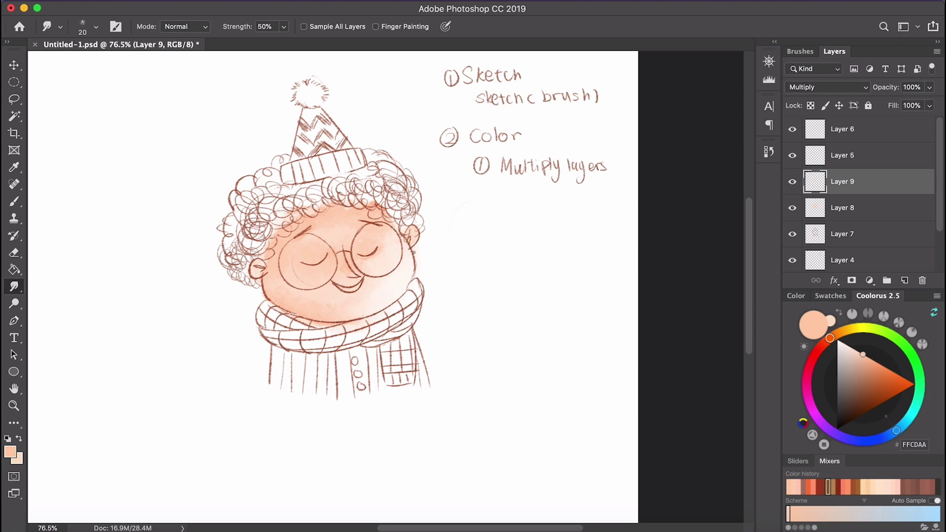
Paint a peach patch below the closed left eye inside the glasses with the watercolor brush at 100 px
key("b")
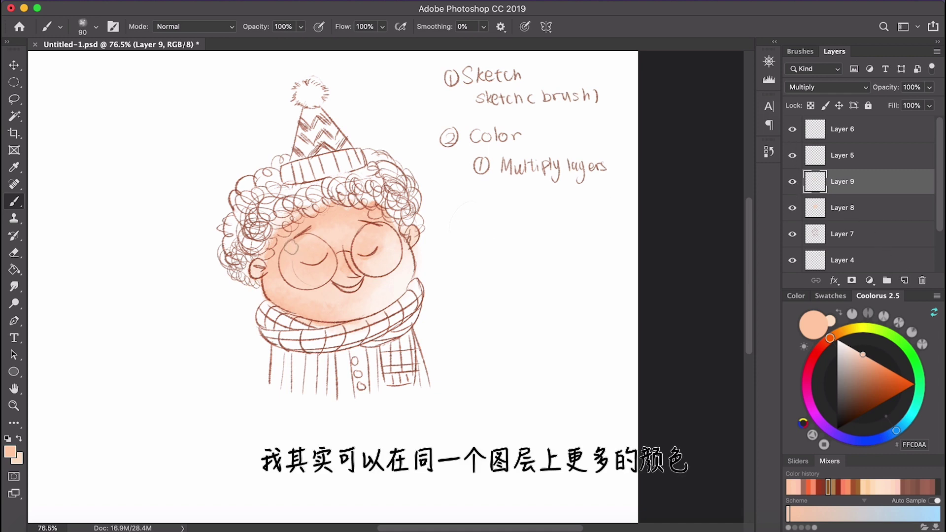
key("bracketright")
key("bracketright")
key("bracketright")
mouse_move(294, 272)
left_mouse_down()
mouse_move(306, 281)
mouse_move(293, 294)
mouse_move(280, 286)
mouse_move(301, 271)
mouse_move(288, 269)
left_mouse_up()
key("super+z")
key("super+z")
Try deepening the area below the right eye and both cheeks with more peach and smudging it into the face
left_click_drag(384, 255, 383, 254)
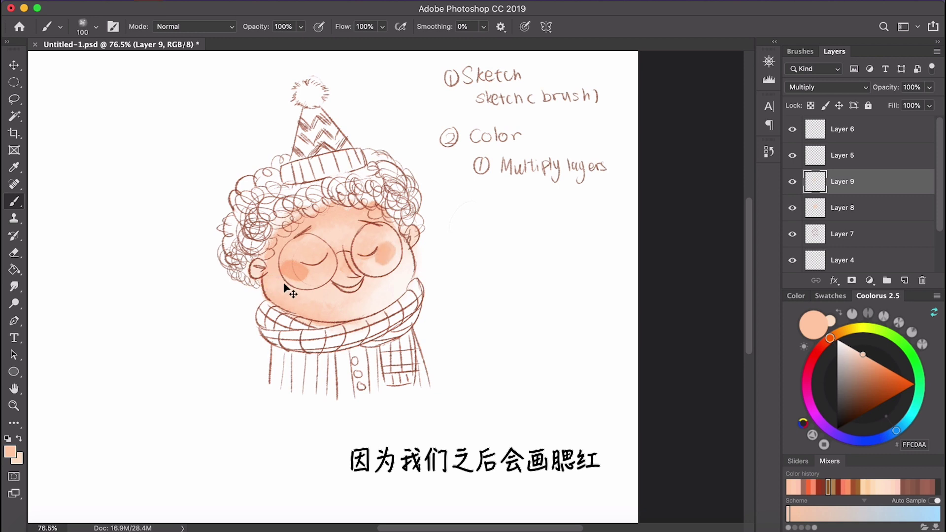
mouse_move(278, 279)
left_mouse_down()
mouse_move(300, 307)
mouse_move(298, 274)
mouse_move(289, 302)
mouse_move(294, 279)
left_mouse_up()
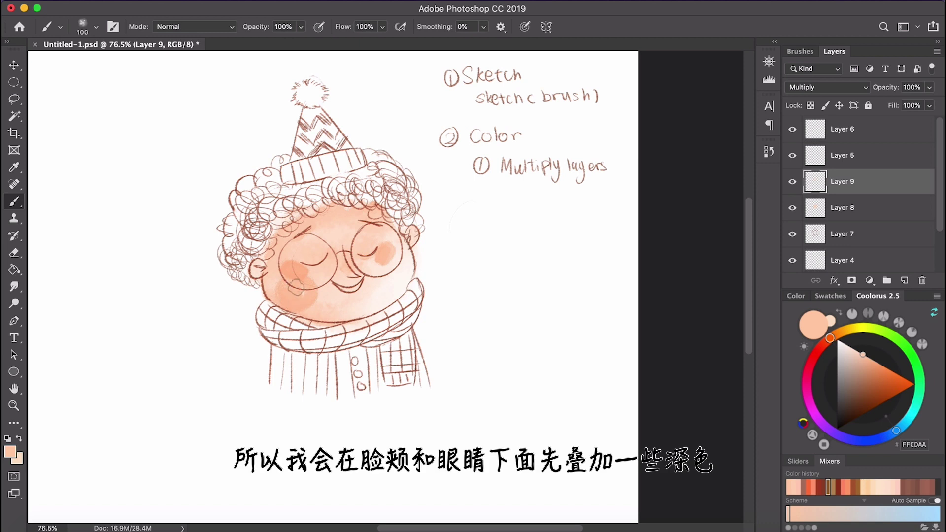
mouse_move(400, 265)
left_mouse_down()
mouse_move(388, 275)
mouse_move(390, 260)
mouse_move(400, 265)
mouse_move(393, 278)
mouse_move(400, 268)
mouse_move(375, 266)
mouse_move(384, 285)
mouse_move(391, 250)
left_mouse_up()
key("r")
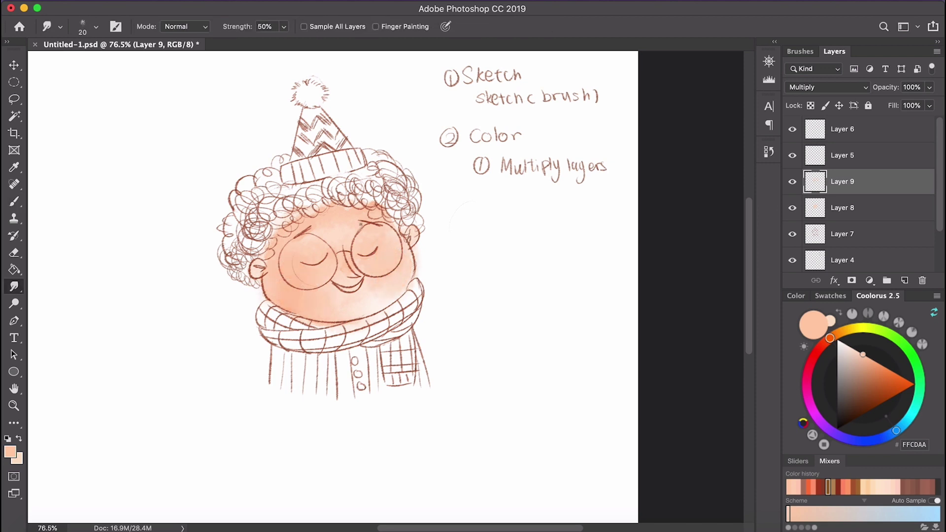
scroll(361, 224, "down", 3)
scroll(361, 225, "up", 5)
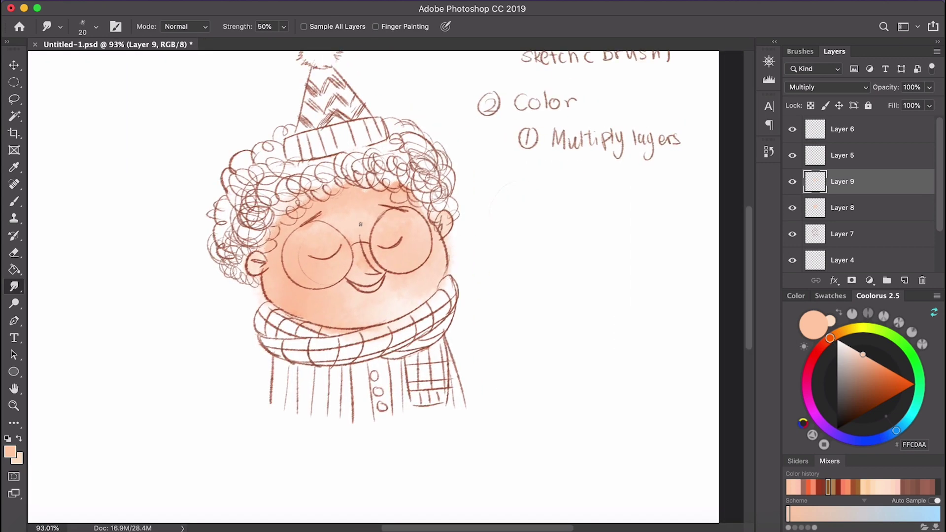
scroll(361, 224, "up", 3)
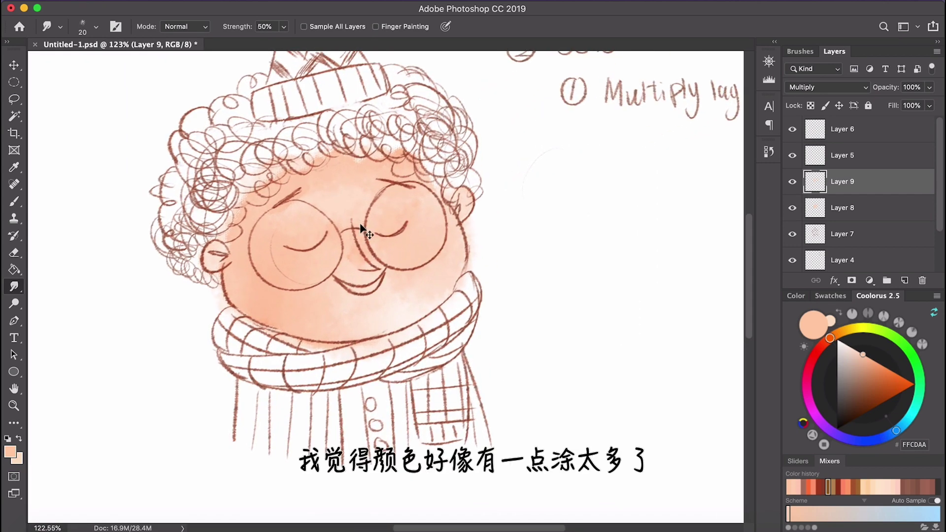
Undo the smudging, the cheek strokes and the patch below the right eye, keeping only the left under-eye patch
key("super+z")
key("super+z")
key("super+z")
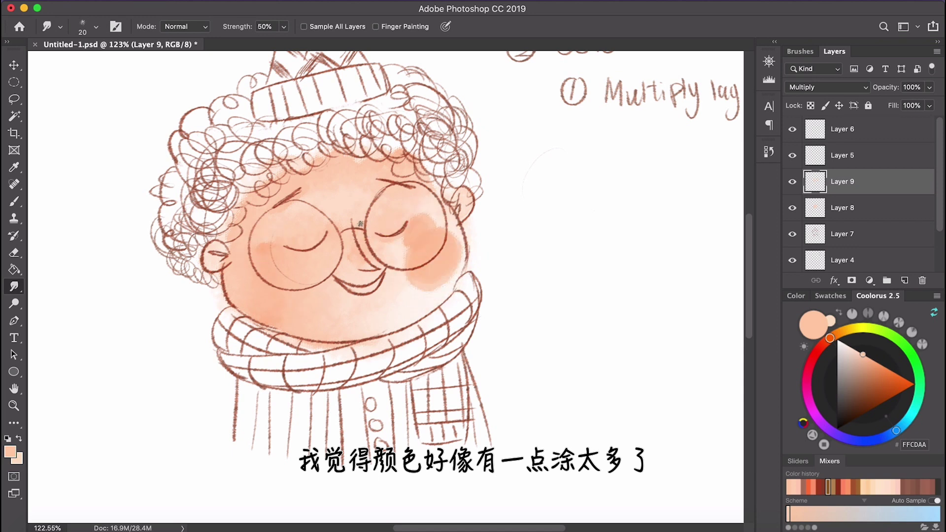
key("super+alt+z")
key("super+alt+z")
key("super+alt+z")
key("super+alt+z")
key("super+alt+z")
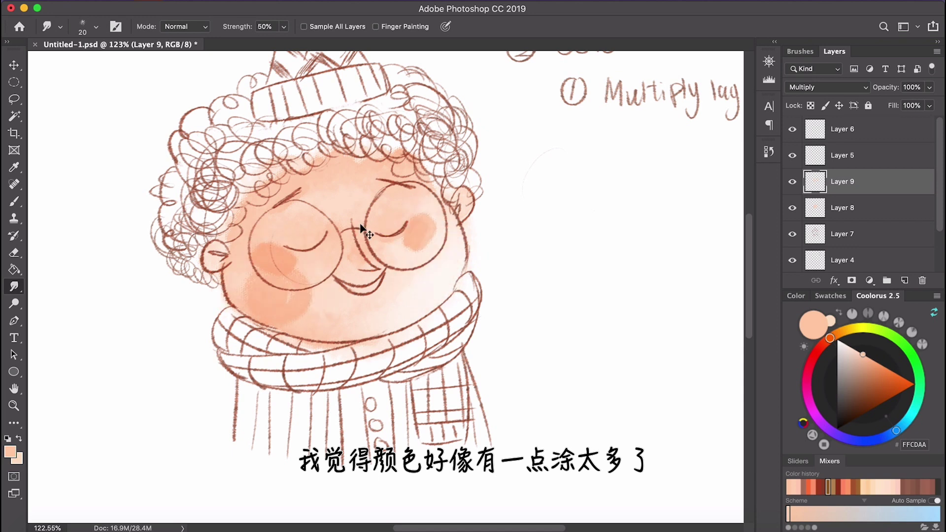
key("super+alt+z")
key("super+alt+z")
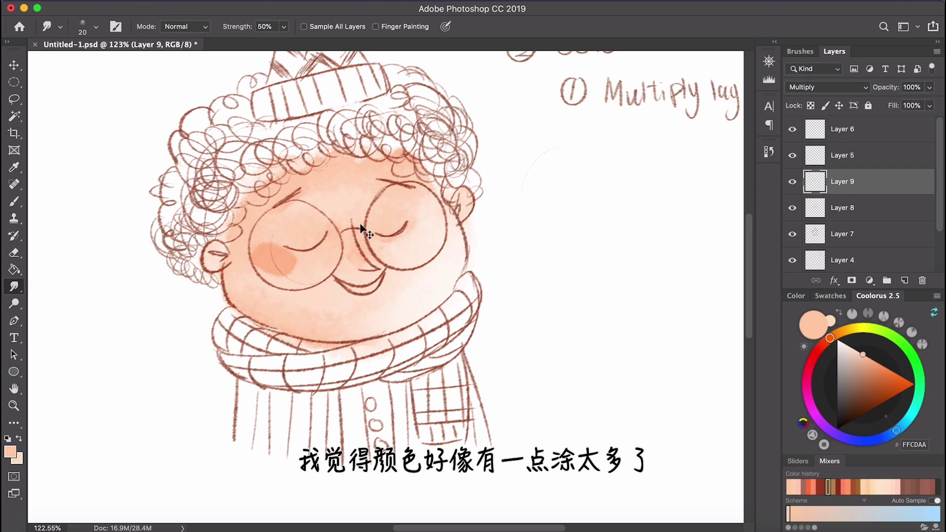
Paint peach FFCDAA patches below both closed eyes inside the glasses with the 100 px watercolor brush
key("b")
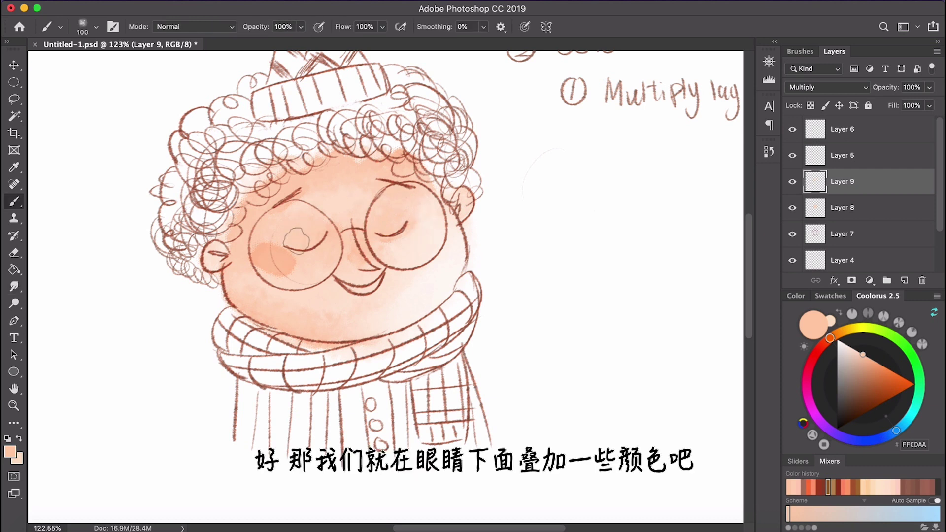
left_click_drag(265, 262, 282, 265)
left_click_drag(428, 244, 417, 237)
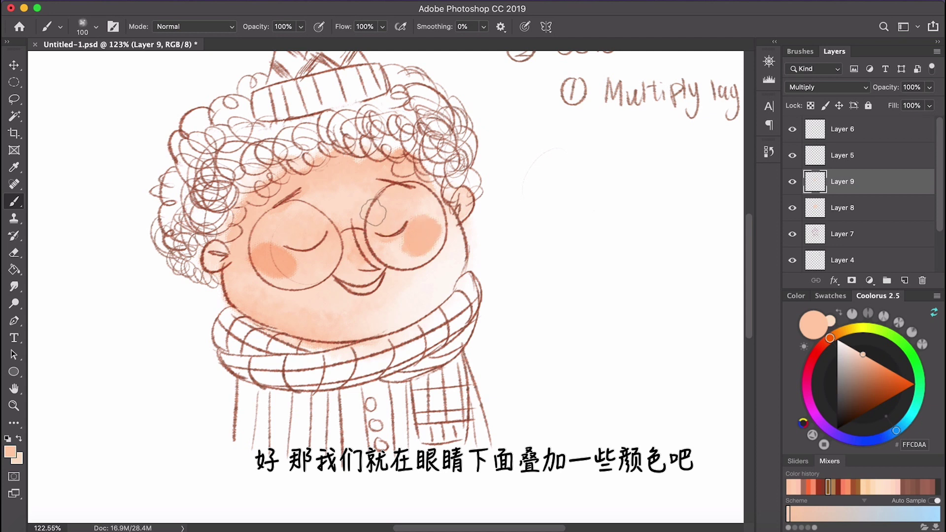
Smudge the peach patches below both eyes softly into the skin, reducing the blend brush to 15 px
key("r")
left_click_drag(263, 266, 309, 277)
key("[")
left_click_drag(402, 242, 441, 241)
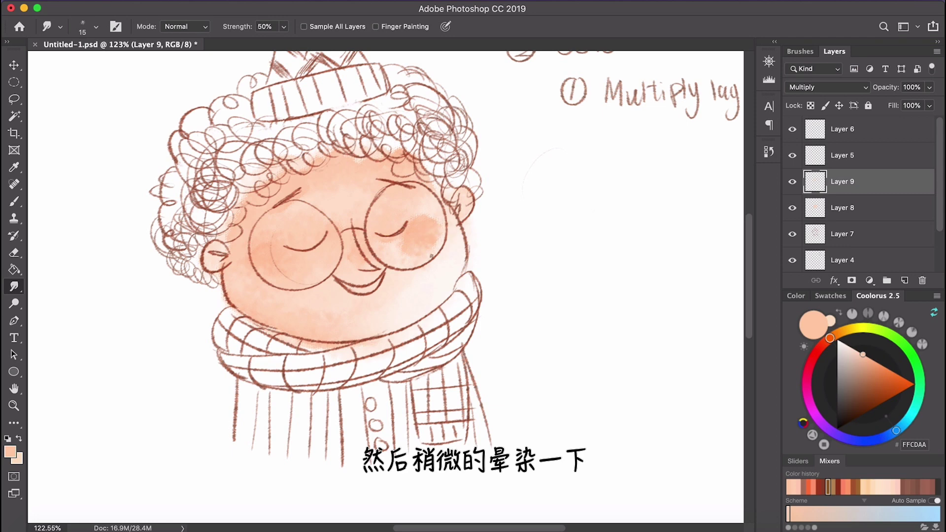
Add a new layer above the face shading layer and set its blend mode to Multiply
scroll(345, 246, "down", 6)
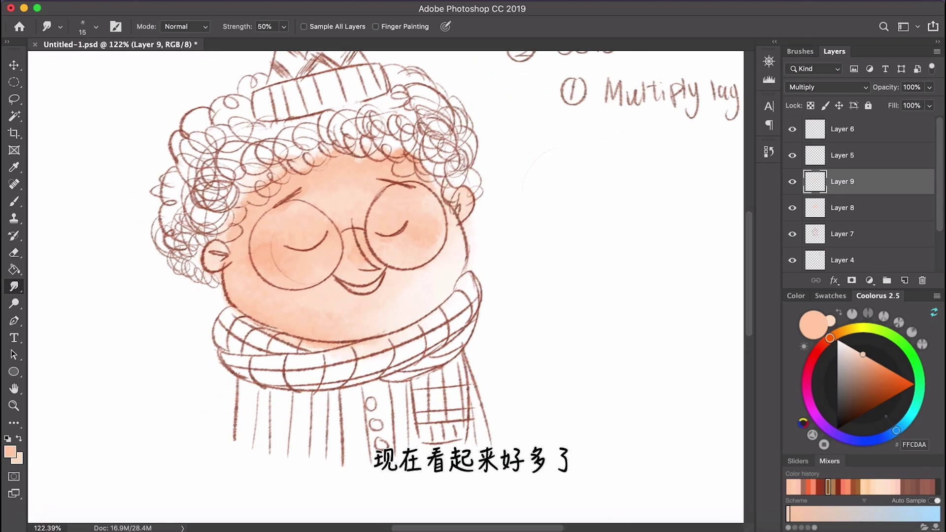
scroll(562, 203, "up", 1)
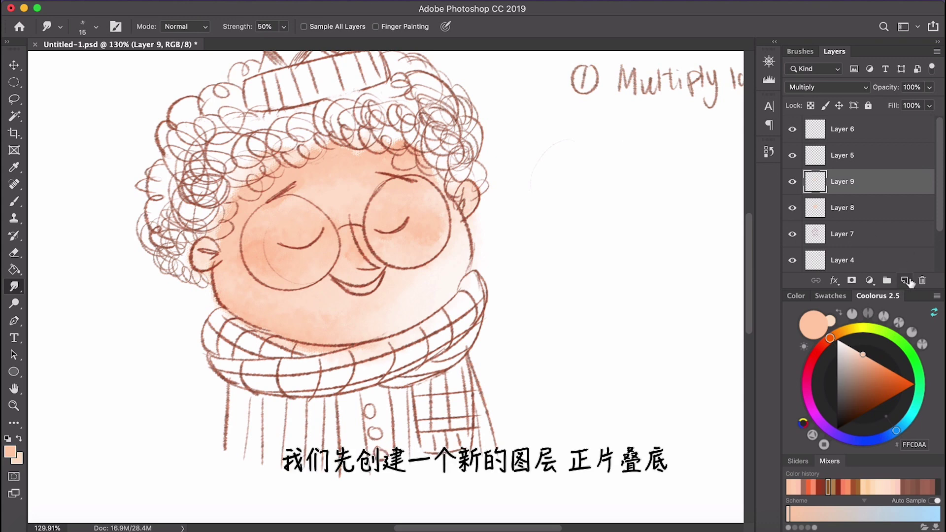
left_click(906, 280)
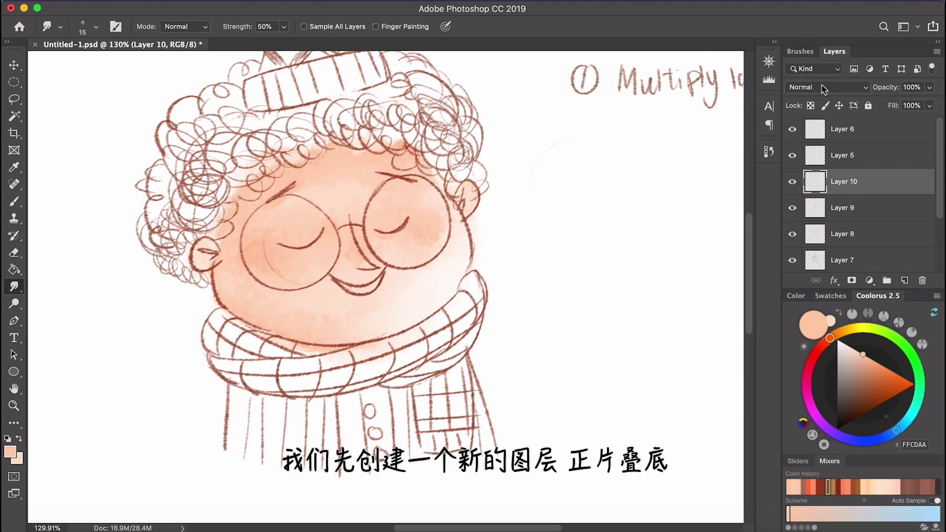
left_click(824, 88)
left_click(808, 123)
Paint round blush spots on both cheeks in coral FF8D6A at 100 px, layering a second pass over each
left_click_drag(831, 340, 823, 345)
left_click_drag(877, 362, 880, 366)
key("bracketright")
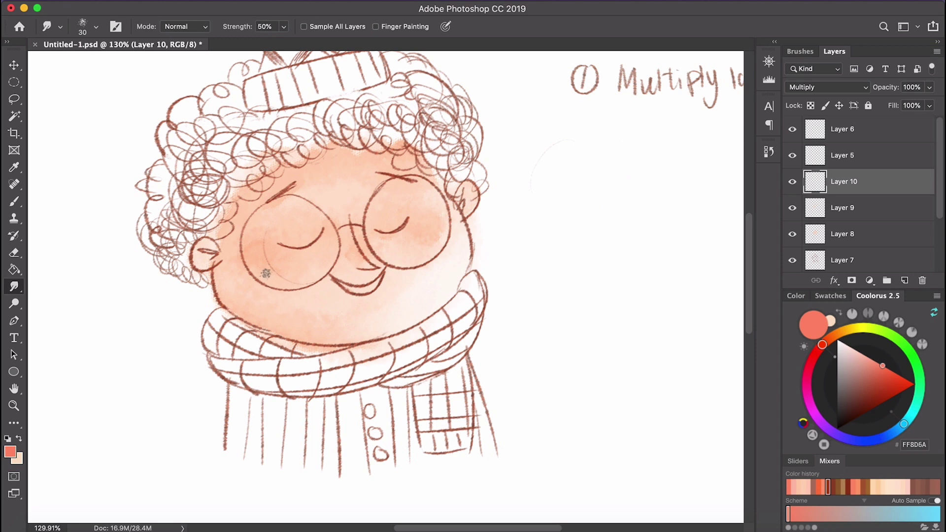
key("b")
mouse_move(269, 278)
left_mouse_down()
mouse_move(249, 281)
mouse_move(277, 281)
mouse_move(259, 288)
mouse_move(272, 277)
mouse_move(267, 302)
mouse_move(253, 280)
mouse_move(277, 292)
left_mouse_up()
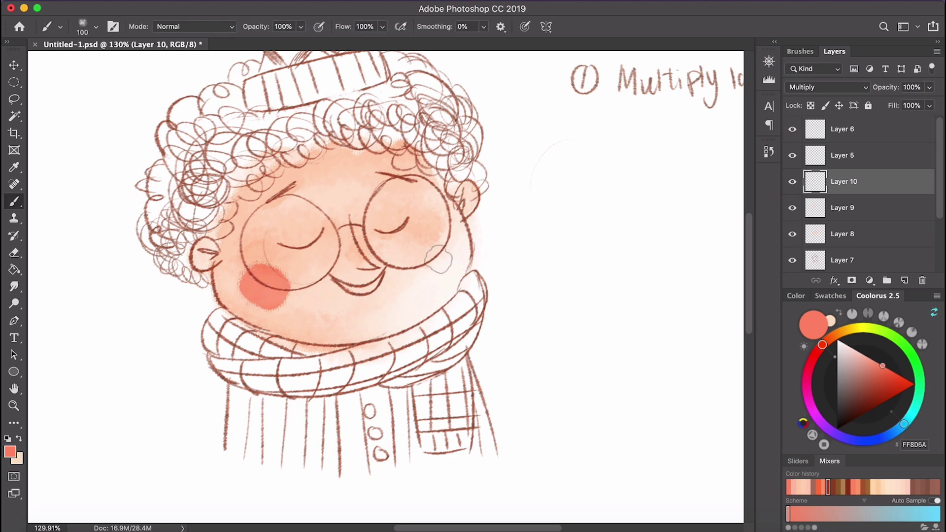
mouse_move(439, 259)
left_mouse_down()
mouse_move(443, 244)
mouse_move(434, 254)
mouse_move(435, 241)
left_mouse_up()
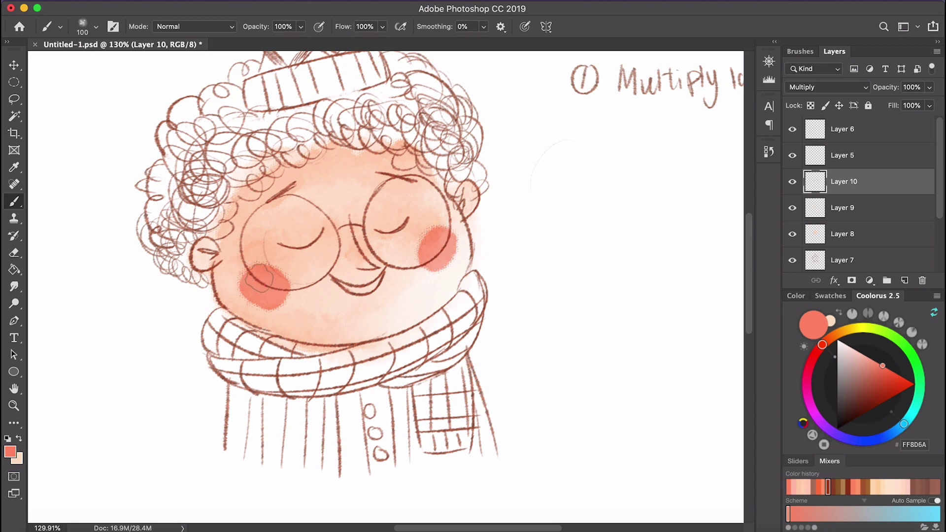
left_click_drag(259, 279, 264, 287)
left_click_drag(446, 259, 438, 243)
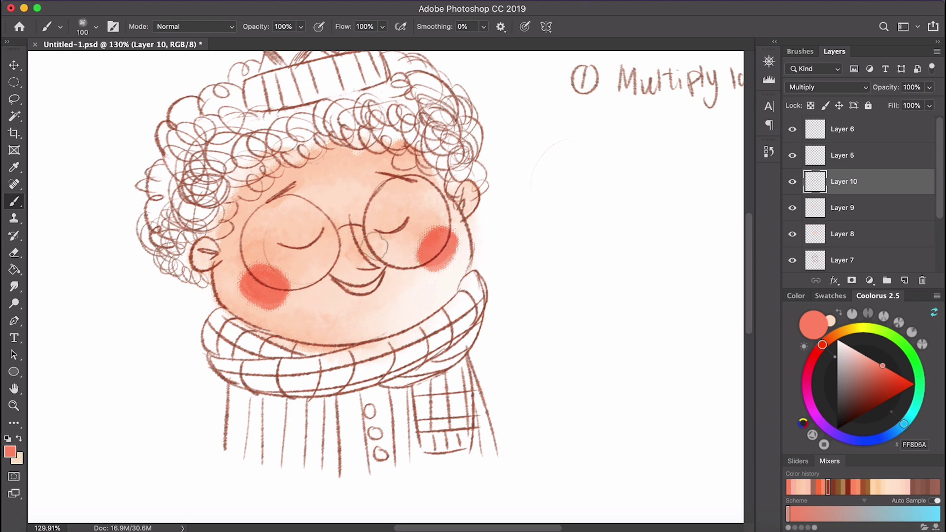
Smudge the edges of both coral blush spots outward into the cheeks with the blend brush at 9 px
key("r")
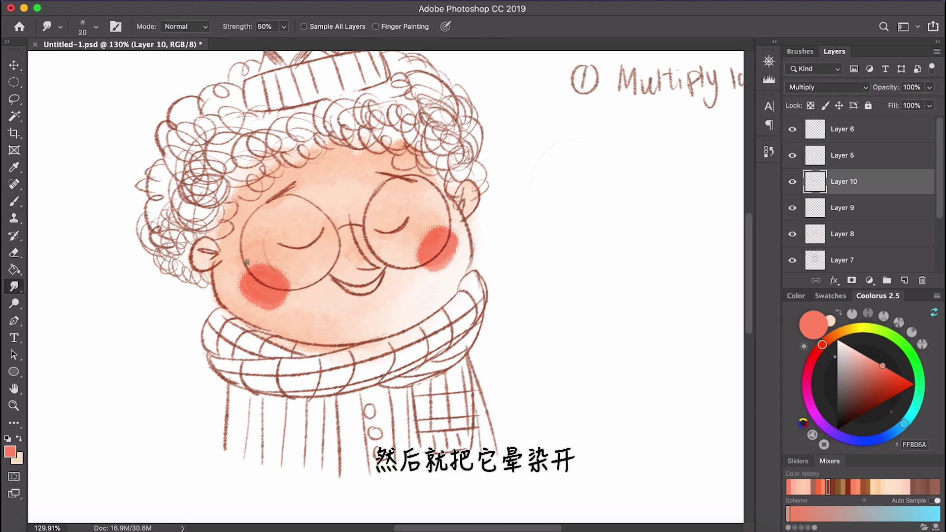
mouse_move(253, 264)
left_mouse_down()
mouse_move(243, 296)
mouse_move(273, 312)
mouse_move(297, 281)
left_mouse_up()
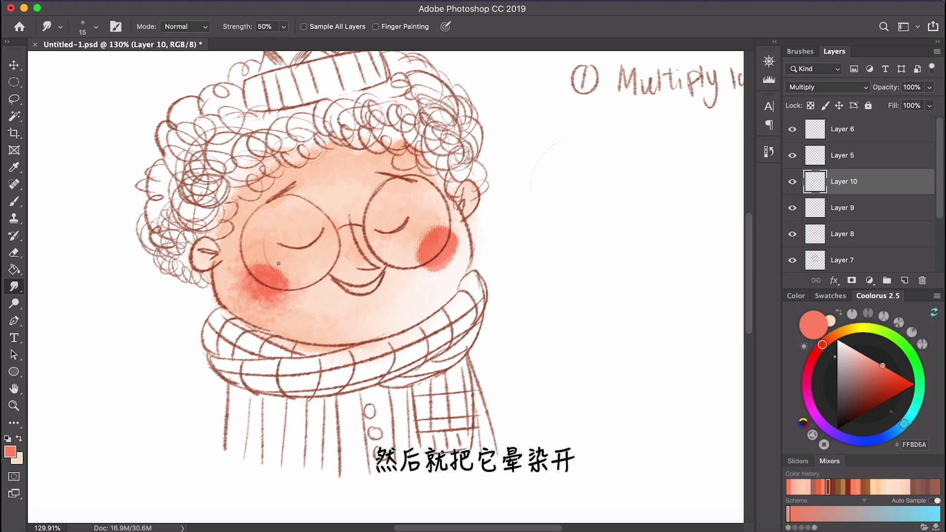
key("super+z")
key("bracketleft")
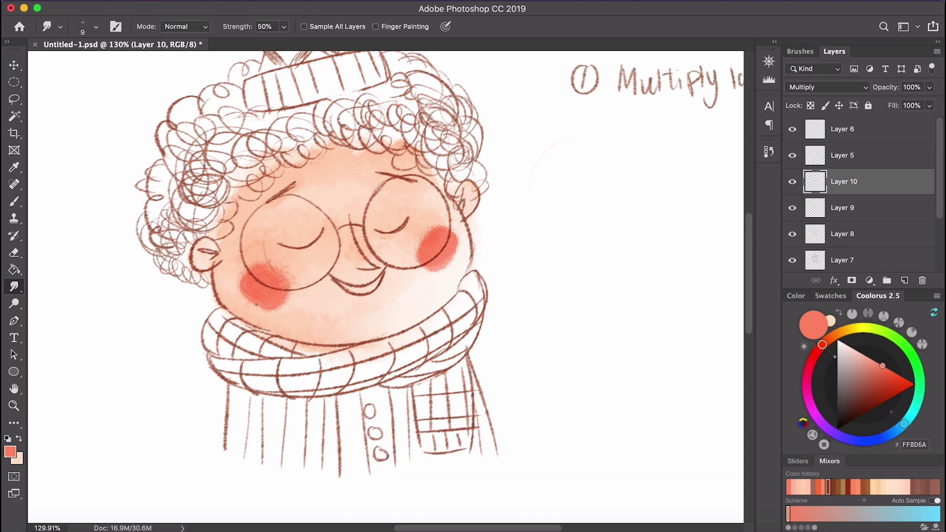
mouse_move(256, 304)
left_mouse_down()
mouse_move(238, 277)
mouse_move(277, 269)
left_mouse_up()
left_click_drag(274, 307, 233, 289)
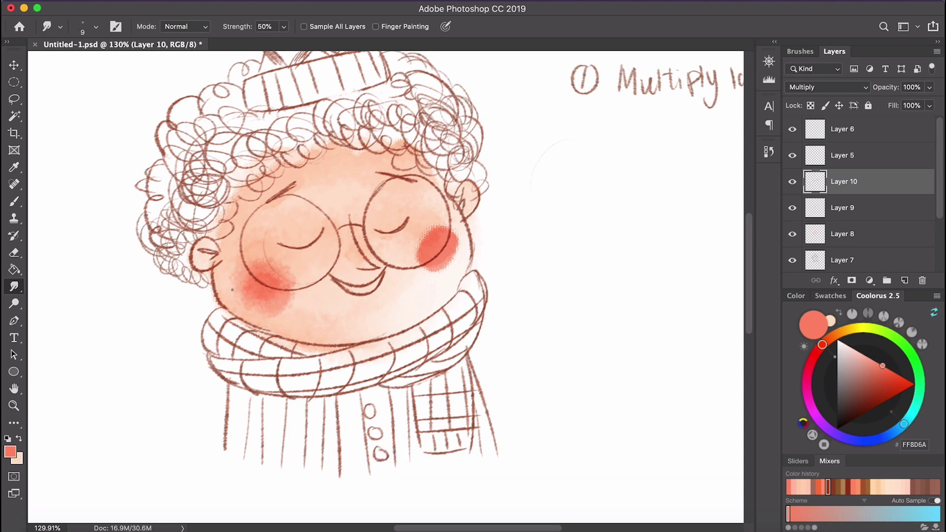
left_click_drag(433, 236, 447, 274)
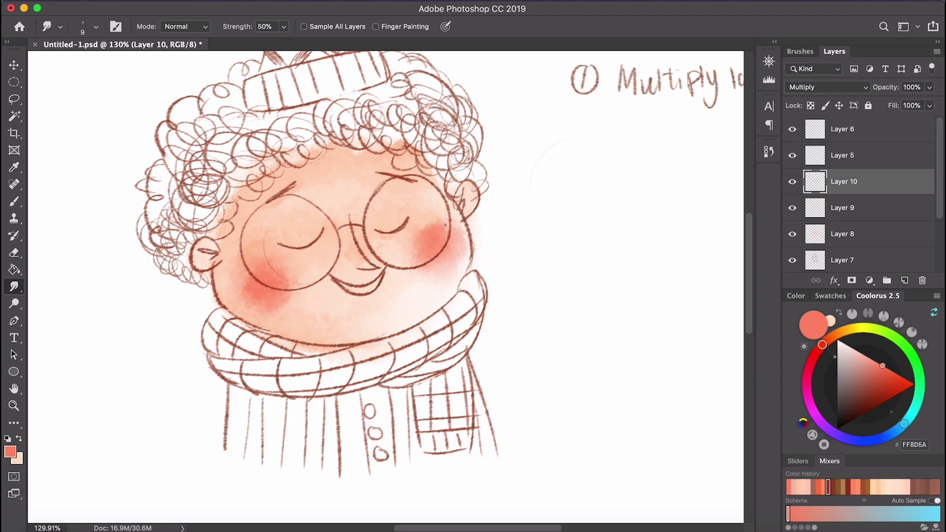
Paint the nose in coral FF8D6A with the watercolor brush at 25 px and smudge its inner edge into the skin
scroll(445, 225, "down", 5)
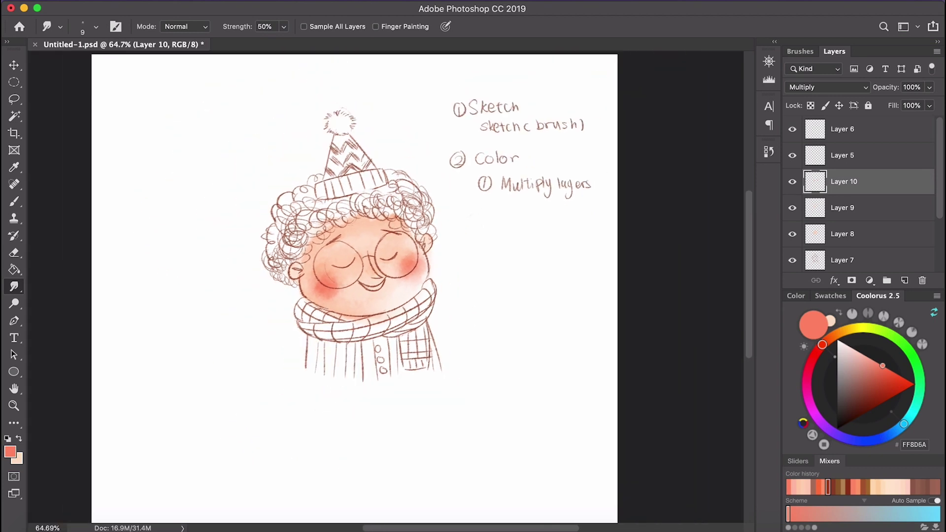
scroll(382, 281, "up", 6)
key("b")
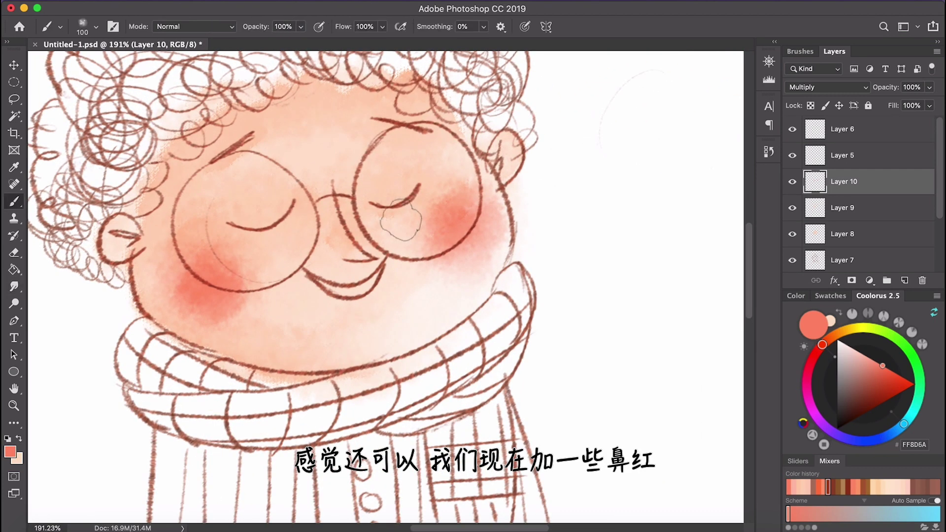
key("bracketleft")
key("bracketleft")
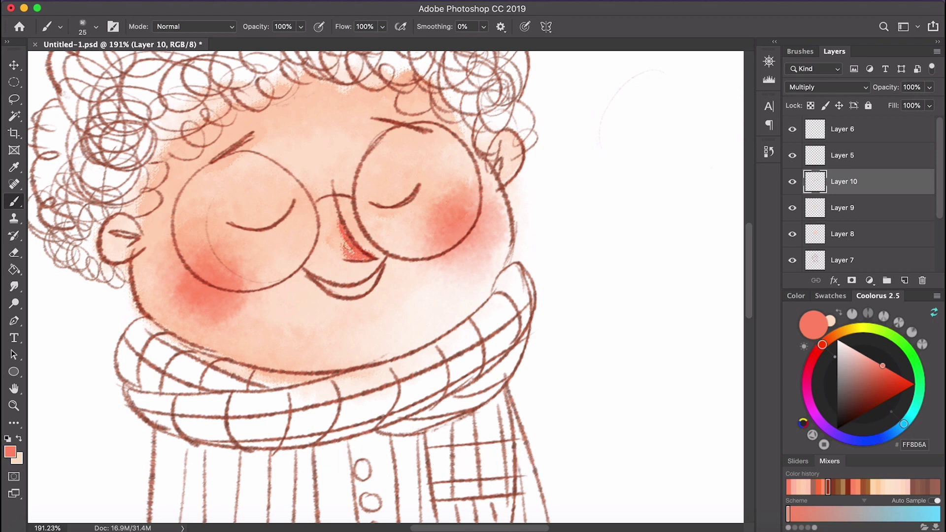
key("r")
left_click_drag(341, 230, 349, 249)
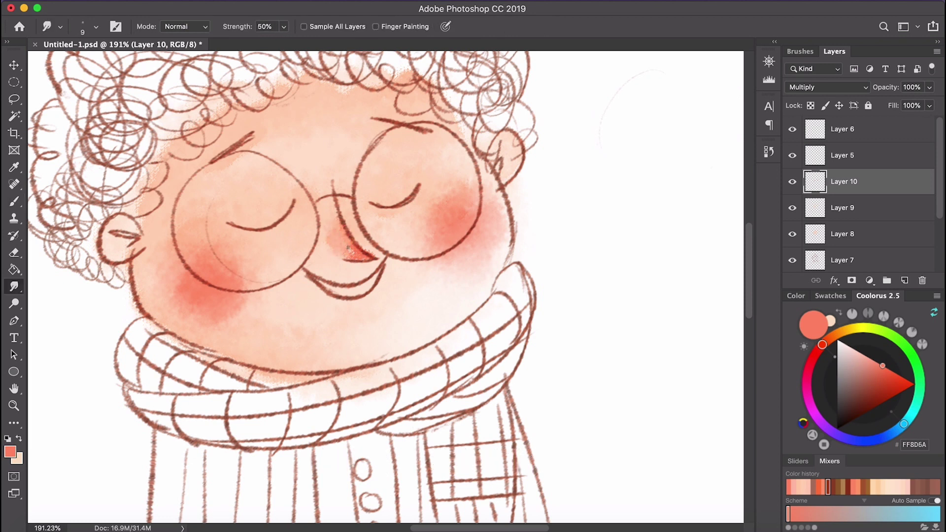
Add a second coral touch at 15 px along the underside of the nose and blend it with the smudge brush at 8 px
key("b")
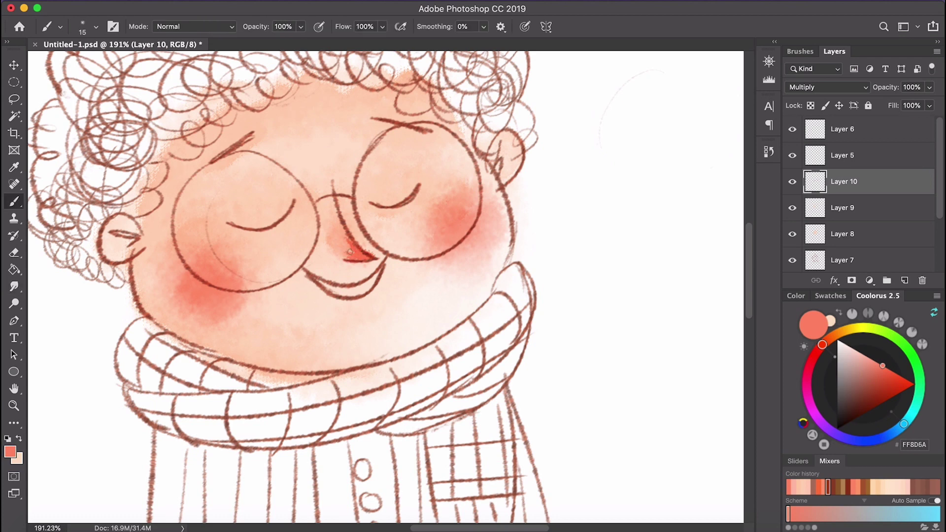
key("r")
scroll(312, 171, "down", 10)
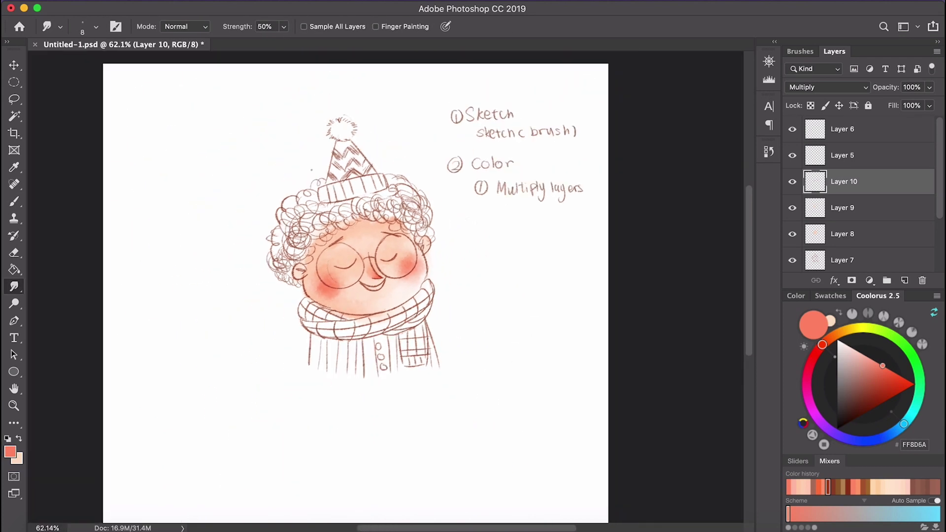
Fill both eyelids above the closed-eye lines with light orange FFB886 using the watercolor brush at 45 px
scroll(312, 170, "up", 1)
scroll(312, 169, "up", 5)
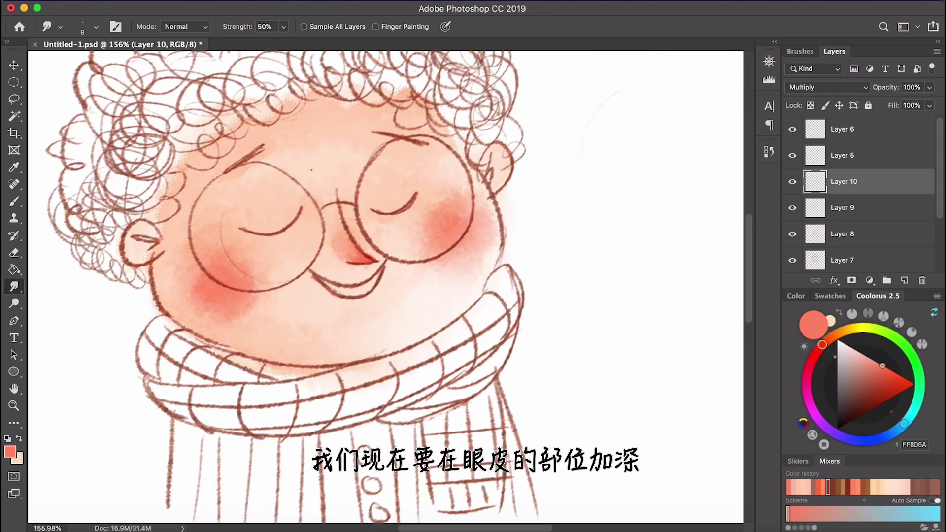
key("b")
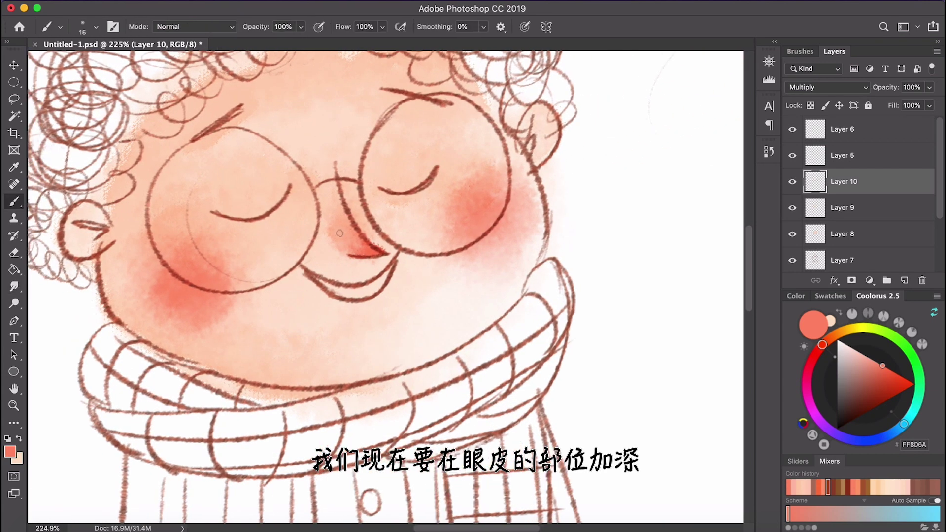
key("bracketright")
key("bracketright")
key("bracketright")
key("bracketright")
left_click(423, 150, "alt")
left_click_drag(863, 358, 874, 361)
key("bracketright")
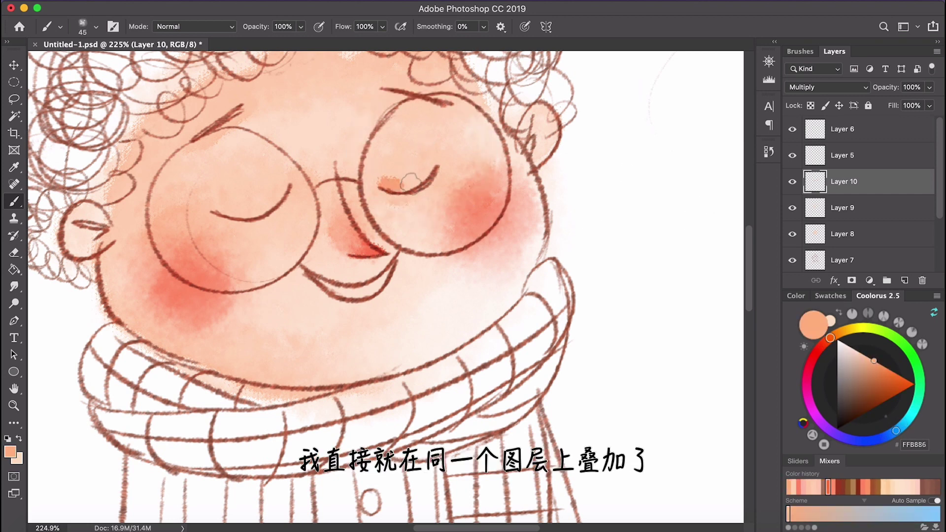
mouse_move(389, 179)
left_mouse_down()
mouse_move(421, 170)
mouse_move(392, 189)
mouse_move(428, 174)
mouse_move(386, 183)
mouse_move(404, 160)
mouse_move(433, 168)
mouse_move(387, 172)
mouse_move(394, 160)
mouse_move(393, 182)
mouse_move(417, 154)
mouse_move(433, 167)
left_mouse_up()
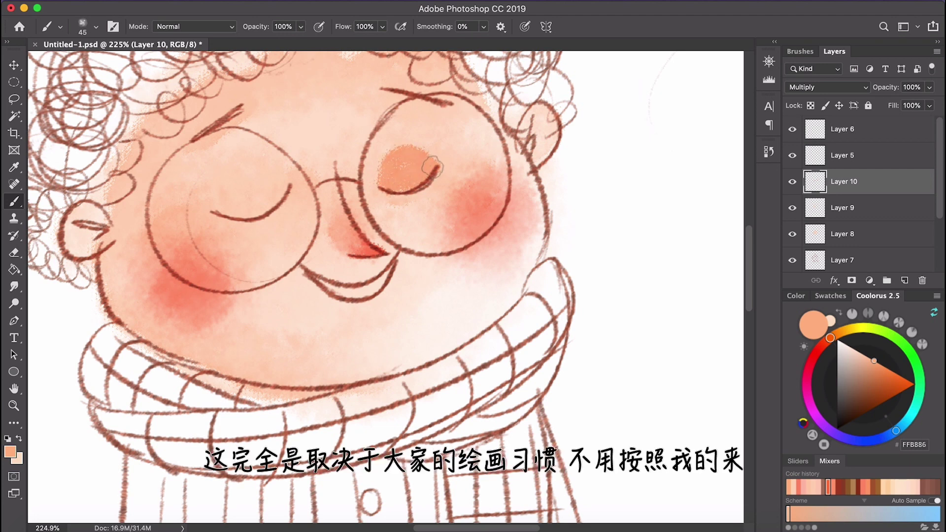
mouse_move(212, 203)
left_mouse_down()
mouse_move(275, 183)
mouse_move(278, 191)
mouse_move(243, 210)
mouse_move(226, 200)
mouse_move(234, 198)
mouse_move(221, 204)
mouse_move(228, 214)
mouse_move(275, 195)
mouse_move(248, 184)
left_mouse_up()
key("super+z")
Smudge the upper edges of both orange eyelid patches into the surrounding skin with the blend brush at 8 px
scroll(247, 184, "down", 6)
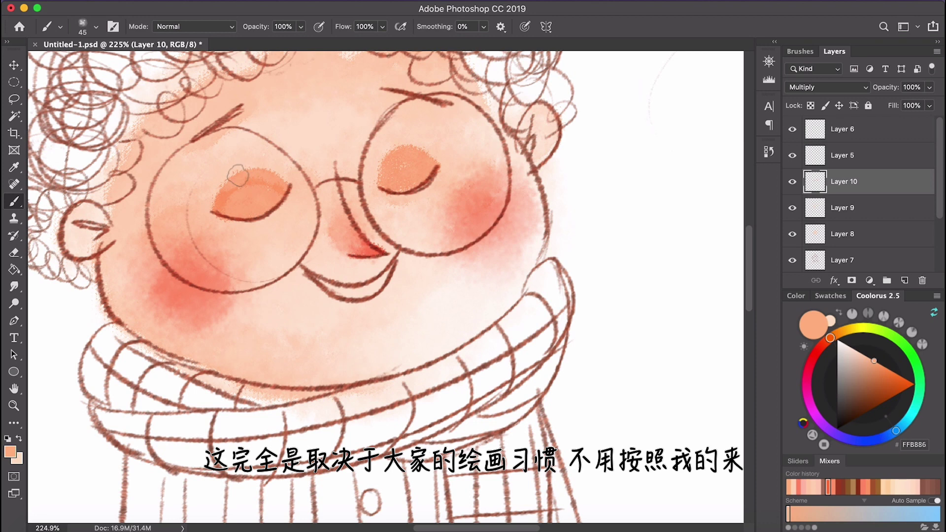
scroll(237, 175, "up", 4)
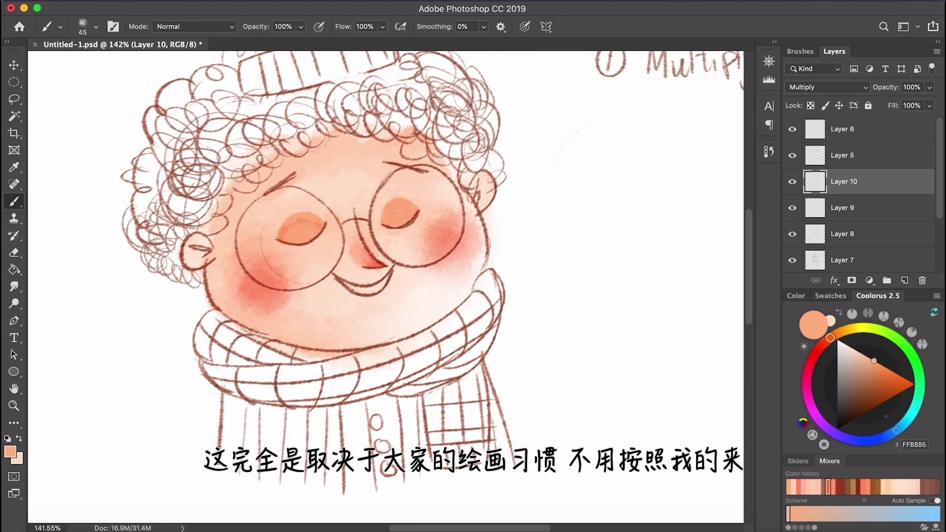
key("r")
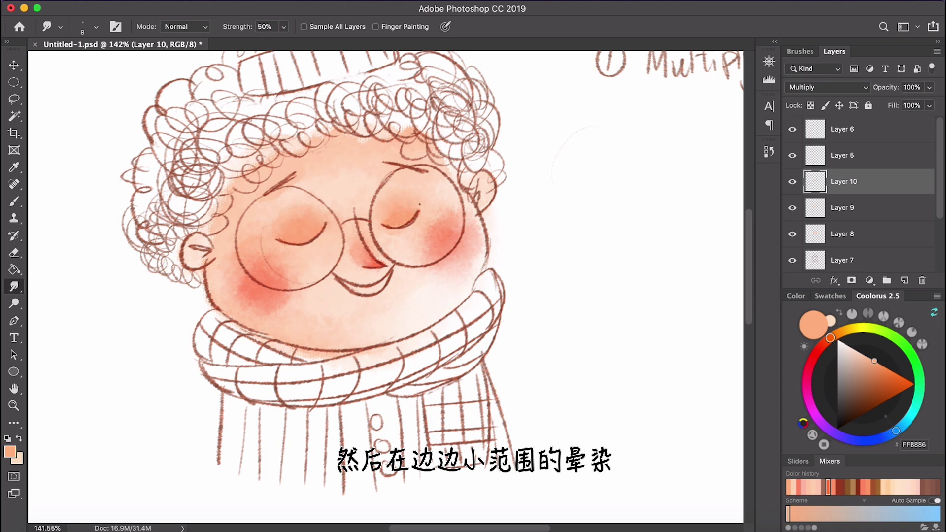
scroll(391, 282, "down", 5)
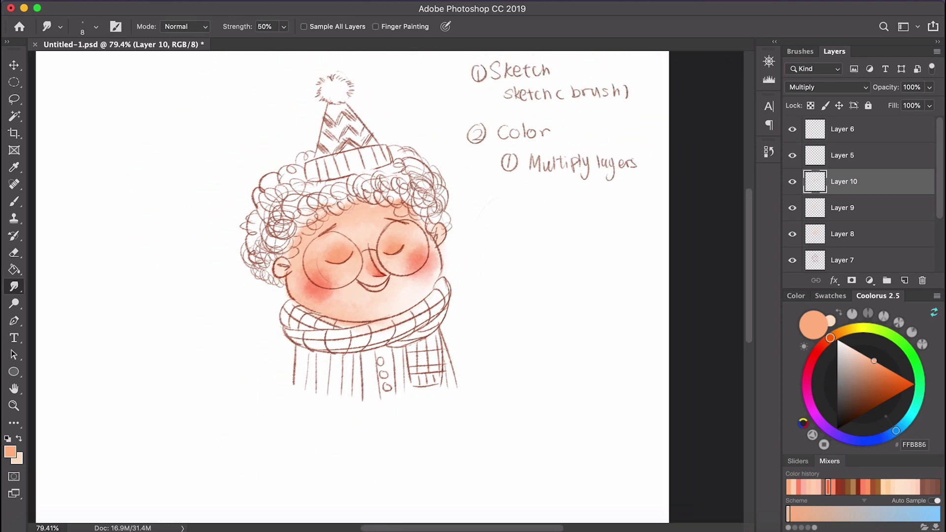
Fill the smiling mouth with dark brown 9F5522, reducing the brush to 25 px and down to 15 px for the corners
scroll(385, 285, "up", 5)
key("b")
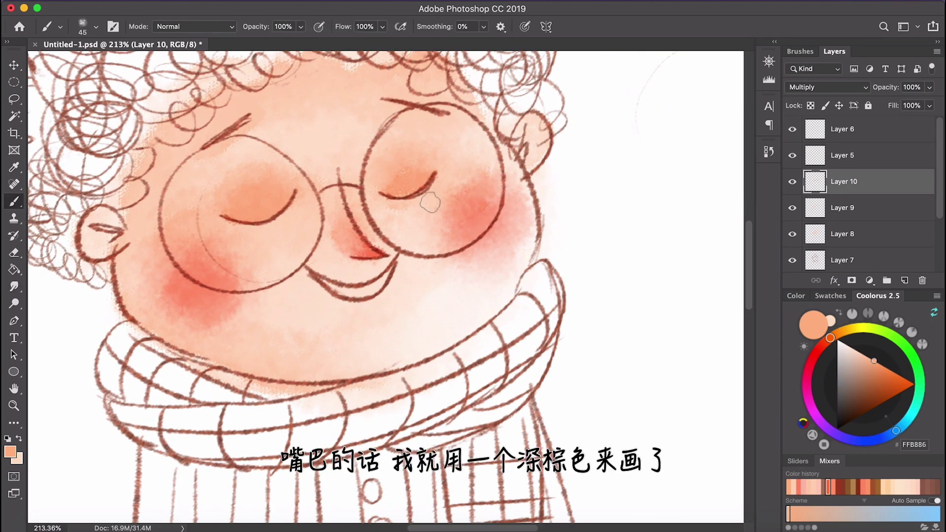
left_click_drag(871, 366, 875, 395)
key("bracketleft")
key("bracketleft")
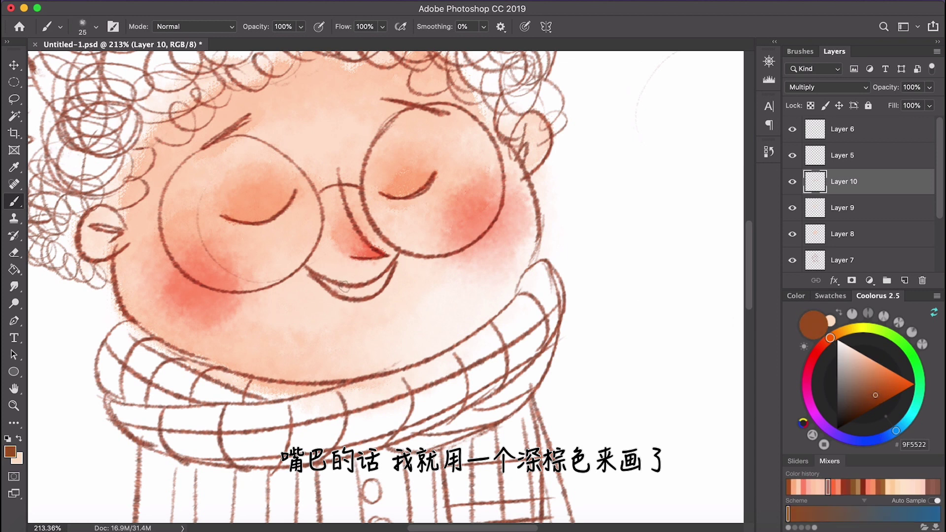
mouse_move(339, 286)
left_mouse_down()
mouse_move(345, 295)
mouse_move(377, 290)
mouse_move(347, 295)
left_mouse_up()
key("super+z")
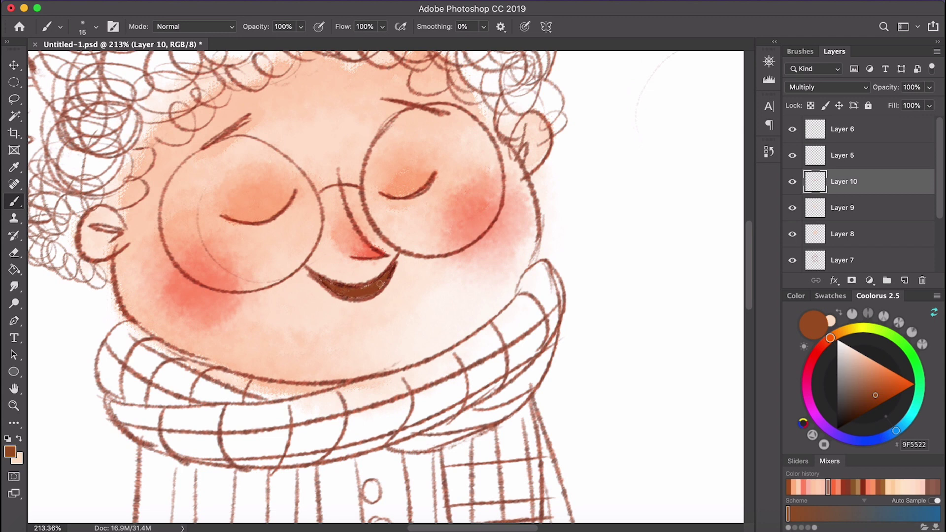
scroll(342, 244, "down", 5)
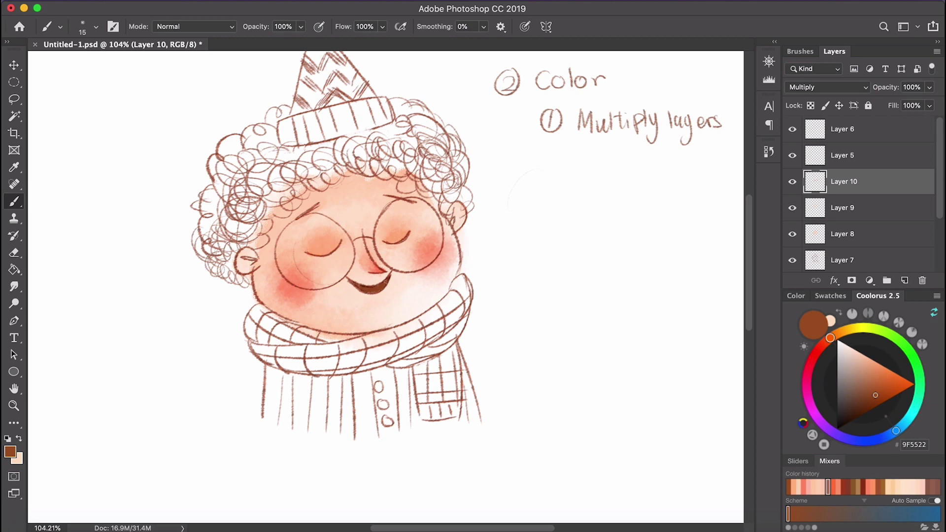
scroll(328, 276, "down", 2)
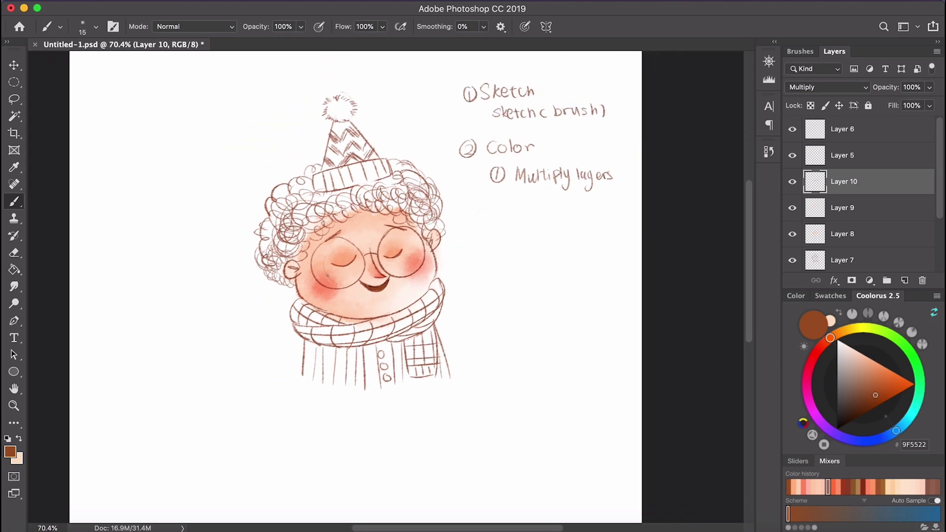
Add a Multiply layer above the blush layer and choose coral FF8D6A from the color history
scroll(373, 271, "up", 3)
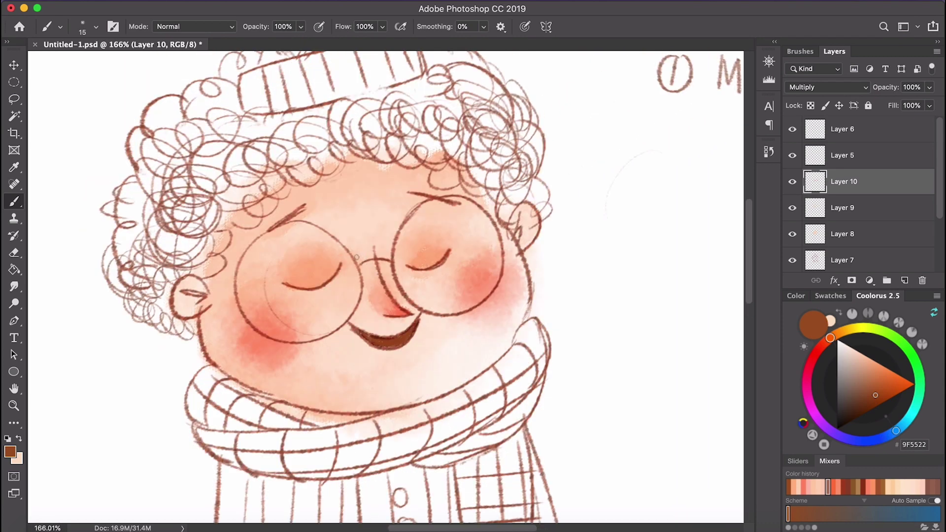
left_click(905, 281)
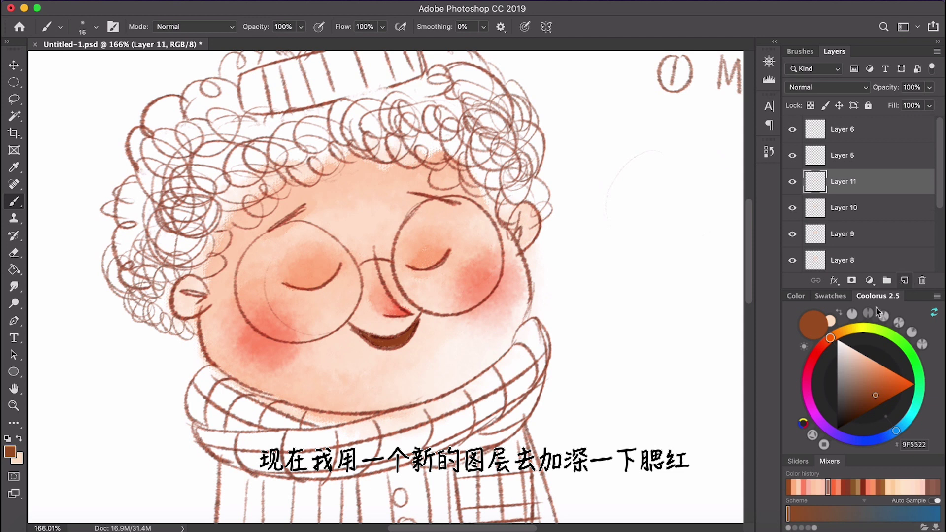
left_click(803, 488)
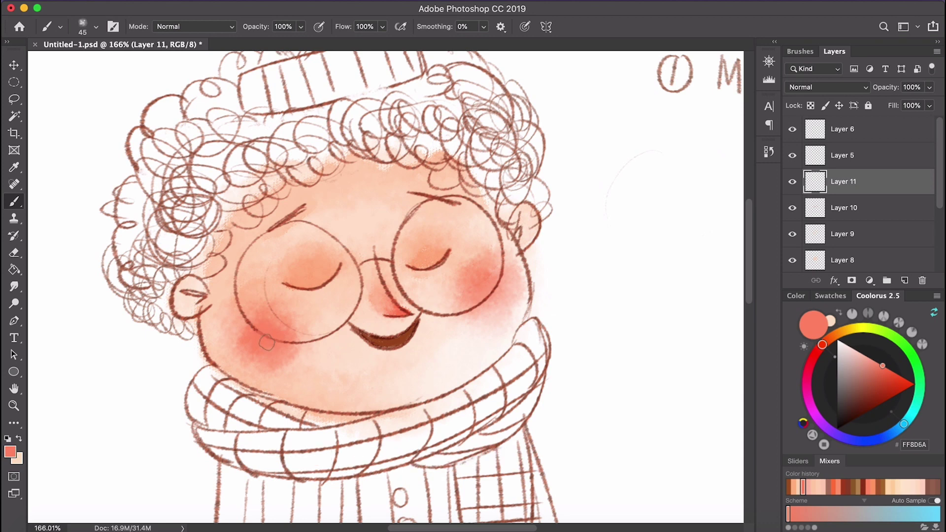
left_click(835, 84)
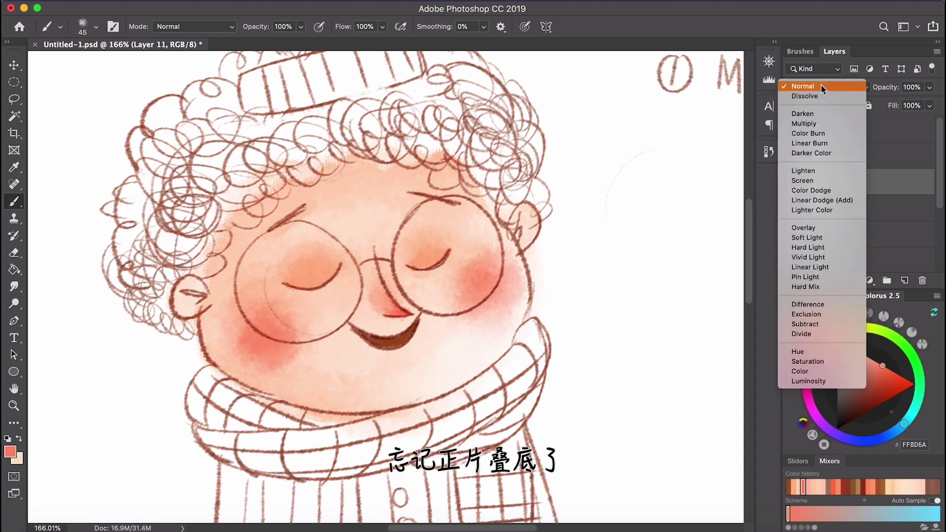
left_click(815, 124)
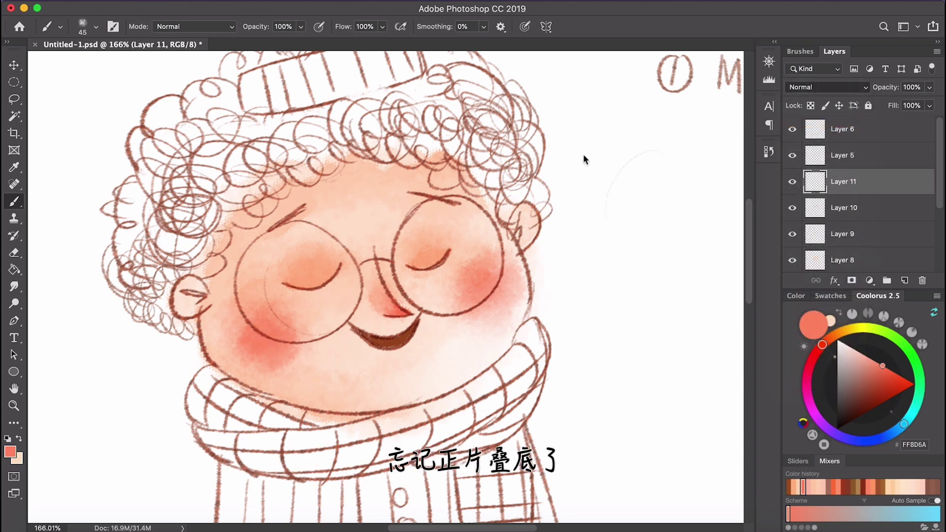
Deepen the center of both cheek blushes with small coral spots at 50 px and smudge them outward at 8 px
key("bracketright")
mouse_move(269, 349)
left_mouse_down()
mouse_move(247, 339)
mouse_move(271, 323)
left_mouse_up()
mouse_move(498, 282)
left_mouse_down()
mouse_move(483, 298)
mouse_move(504, 284)
left_mouse_up()
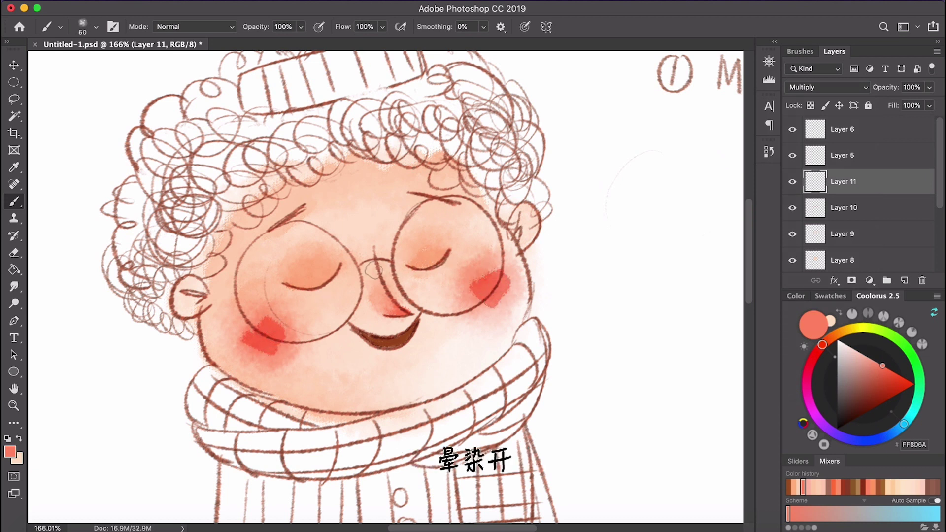
left_click(14, 286)
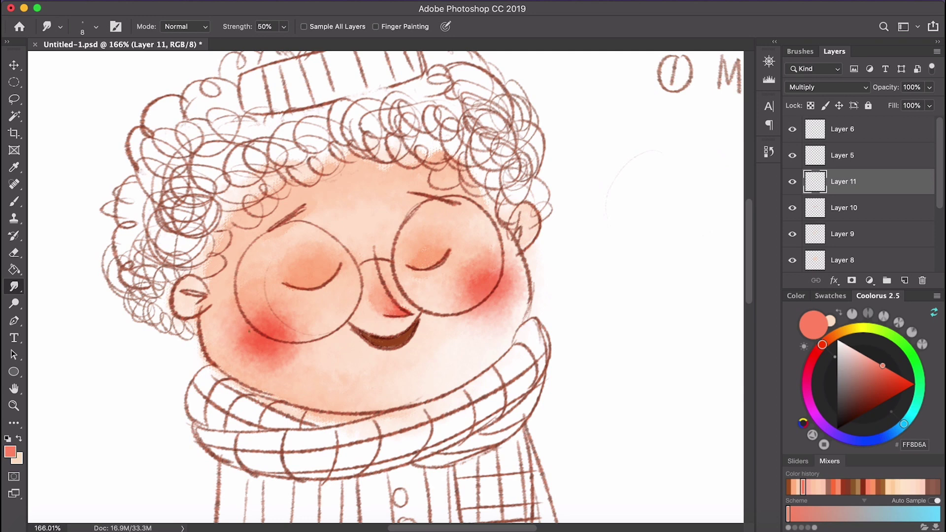
Prepare the watercolor brush for the glasses at 20 px with the dark reddish brown 914621
scroll(233, 328, "up", 3)
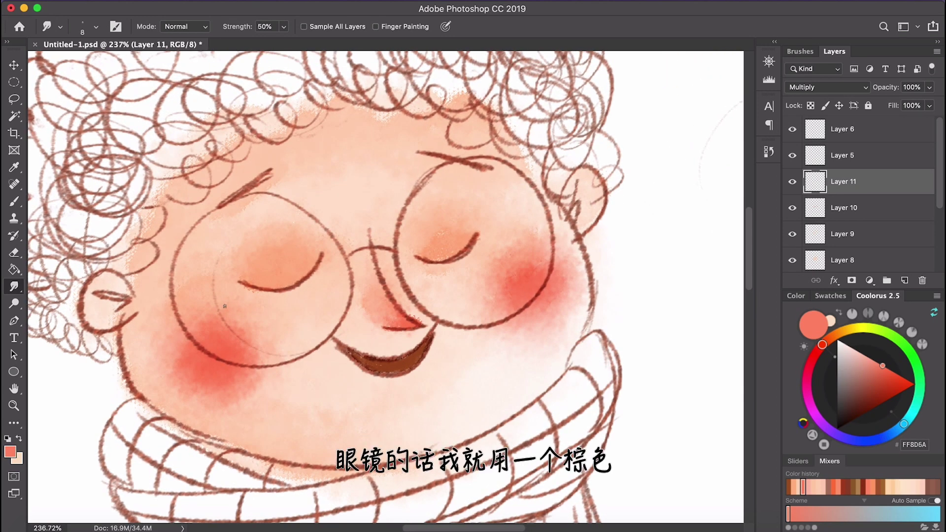
key("b")
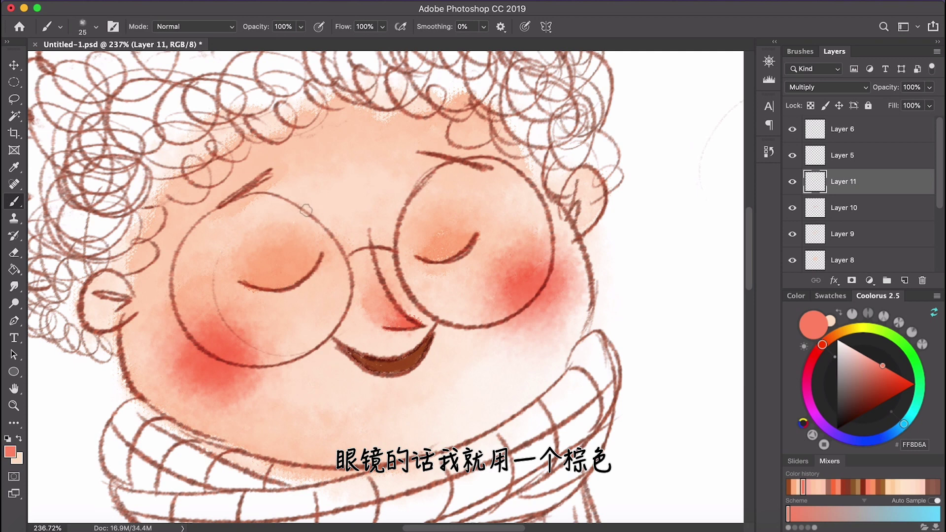
key("bracketleft")
left_click(789, 488)
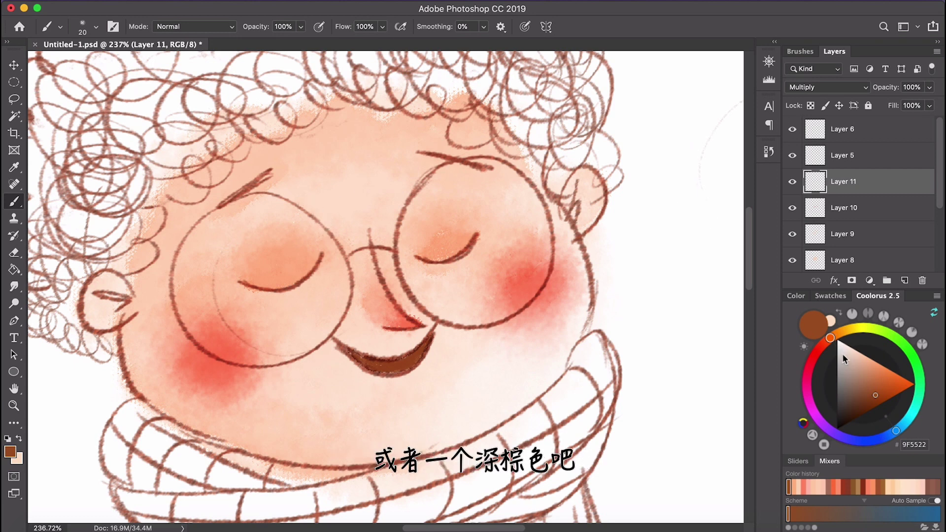
left_click_drag(825, 347, 823, 346)
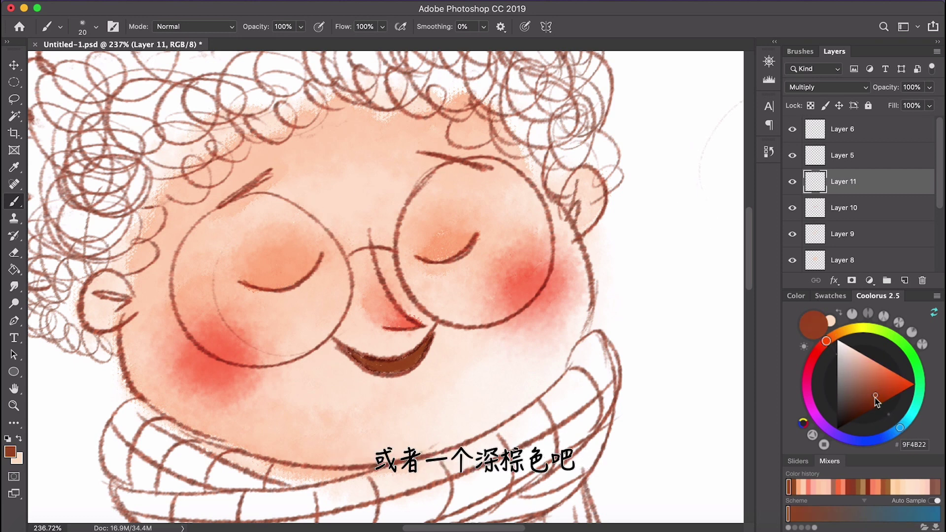
left_click(872, 400)
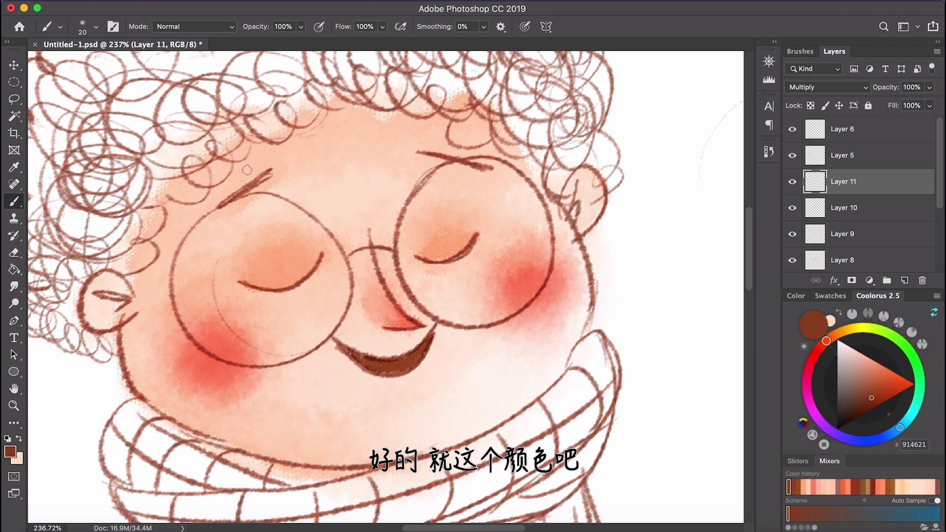
Toggle the deepened blush layer off and on, and add a new layer above it in Multiply mode
scroll(249, 175, "down", 3)
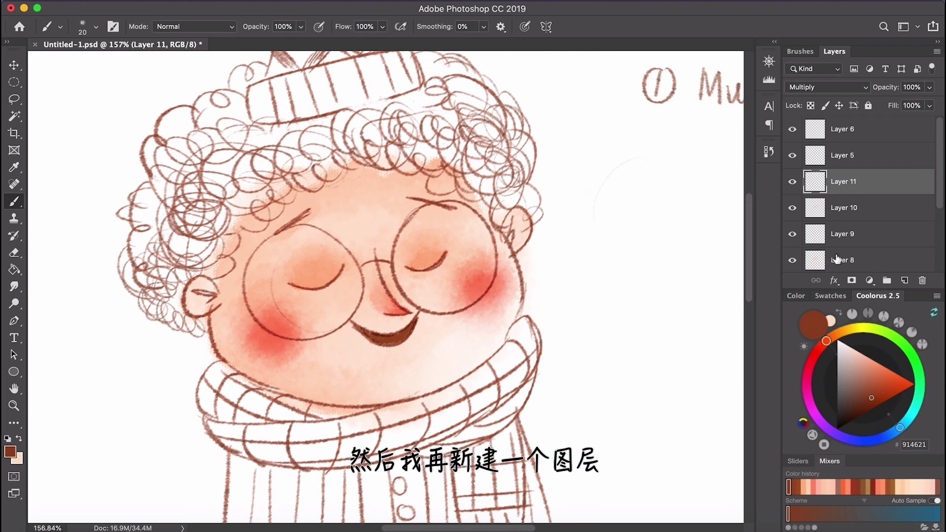
left_click(793, 182)
left_click(793, 182)
left_click(905, 280)
left_click(808, 88)
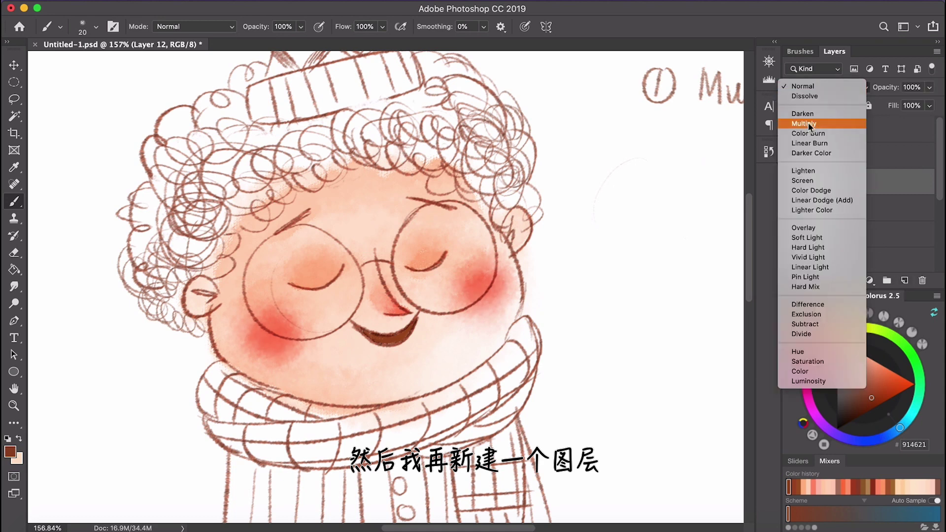
left_click(809, 125)
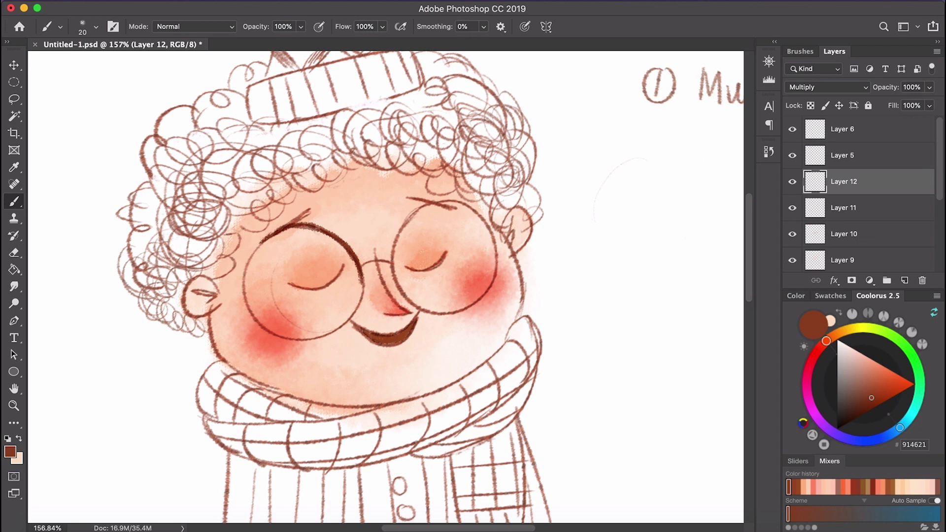
Trace the glasses' two round lens frames and the nose bridge at 20 px in dark reddish brown
left_click_drag(360, 277, 355, 310)
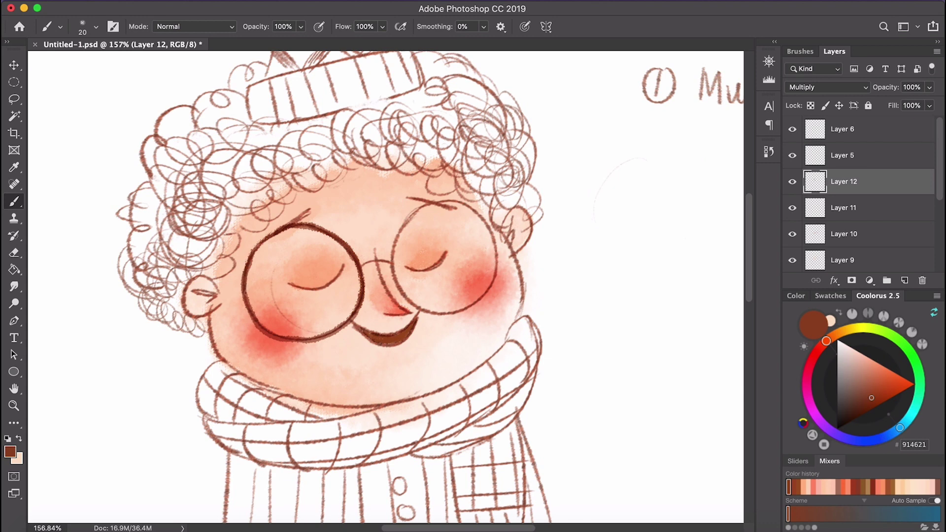
mouse_move(247, 279)
left_mouse_down()
mouse_move(269, 331)
mouse_move(301, 340)
left_mouse_up()
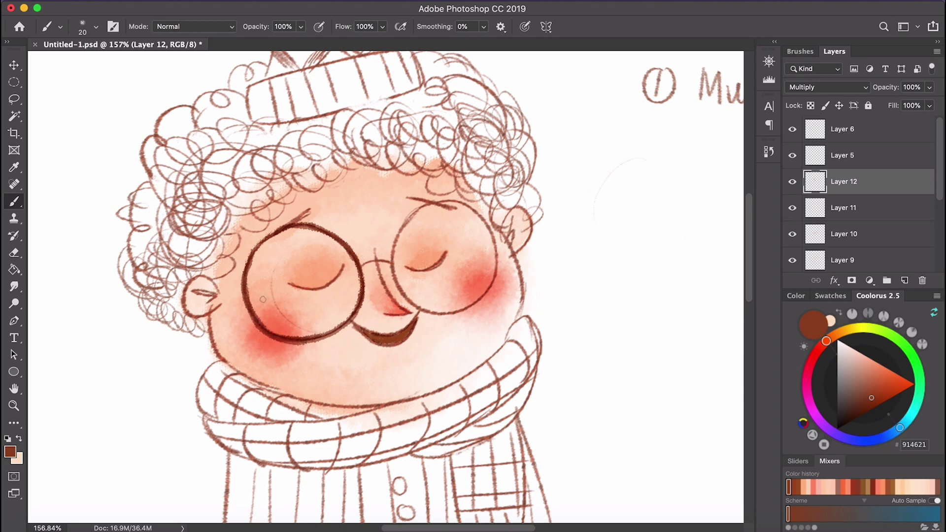
scroll(262, 299, "up", 2)
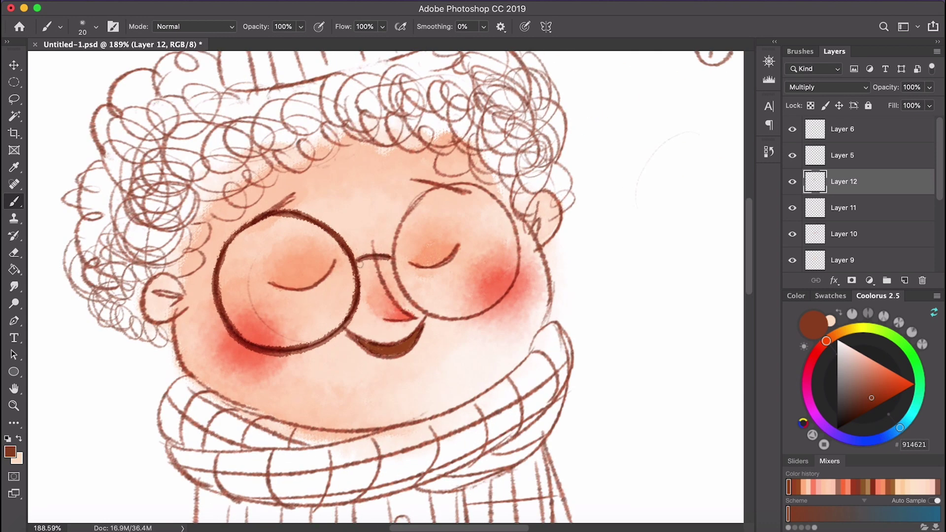
mouse_move(415, 203)
left_mouse_down()
mouse_move(392, 266)
mouse_move(408, 299)
left_mouse_up()
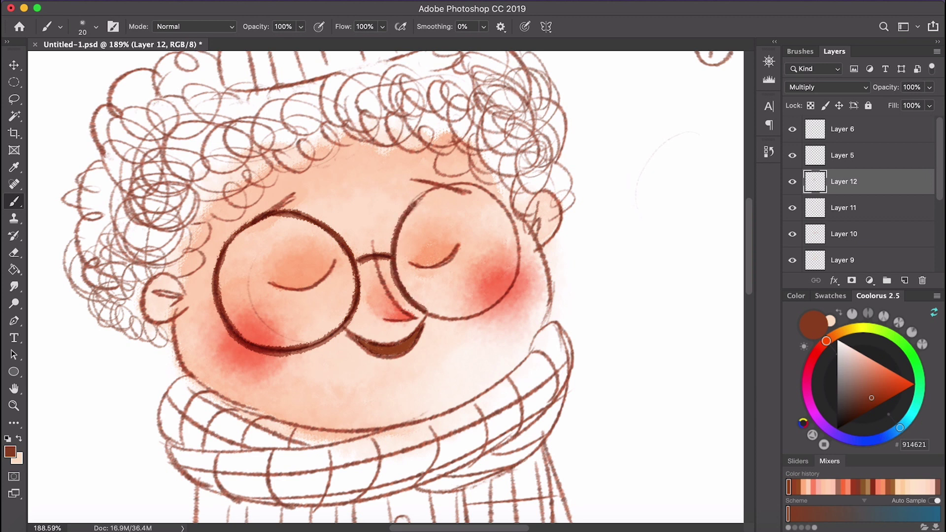
mouse_move(412, 199)
left_mouse_down()
mouse_move(452, 184)
mouse_move(483, 188)
mouse_move(510, 212)
left_mouse_up()
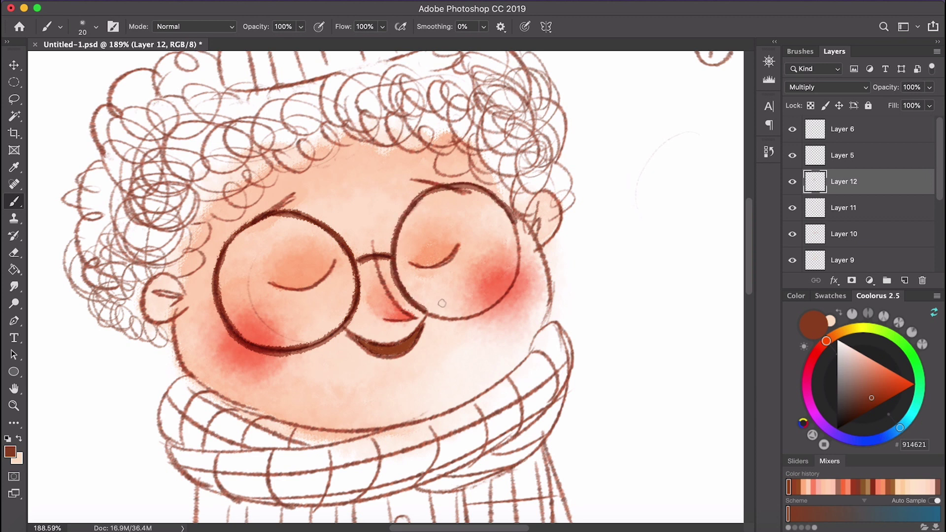
left_click_drag(423, 313, 457, 318)
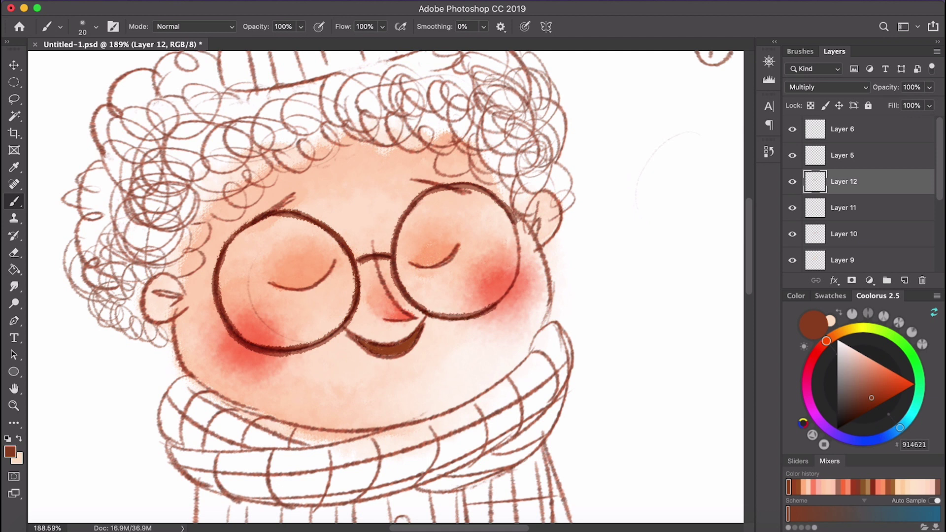
mouse_move(513, 218)
left_mouse_down()
mouse_move(520, 272)
mouse_move(496, 306)
left_mouse_up()
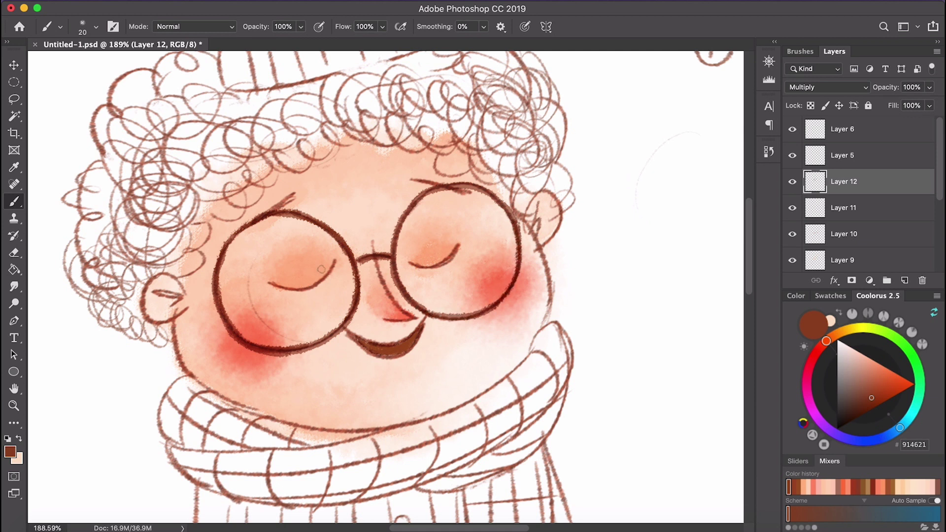
Reduce the brush to 15 px and try tracing the closed eyelid lines in dark reddish brown
key("bracketright")
left_click_drag(408, 262, 456, 248)
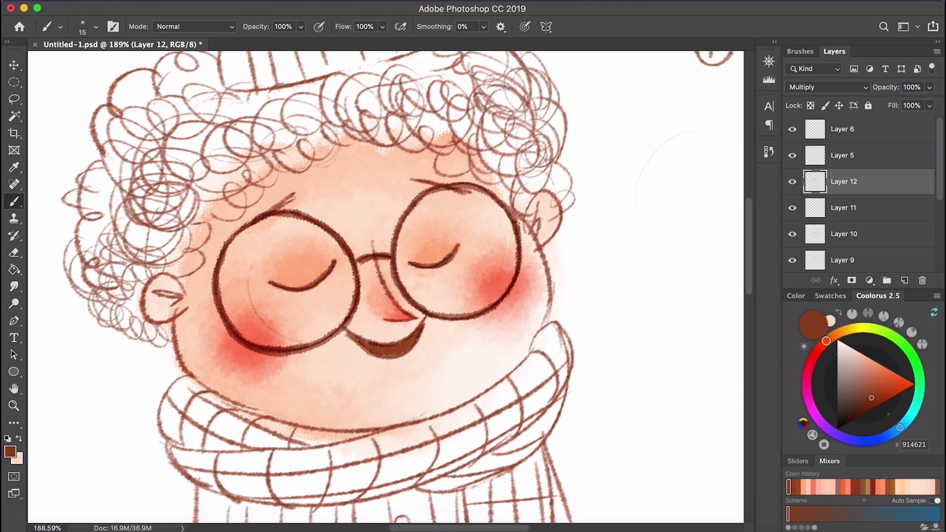
scroll(455, 247, "down", 10)
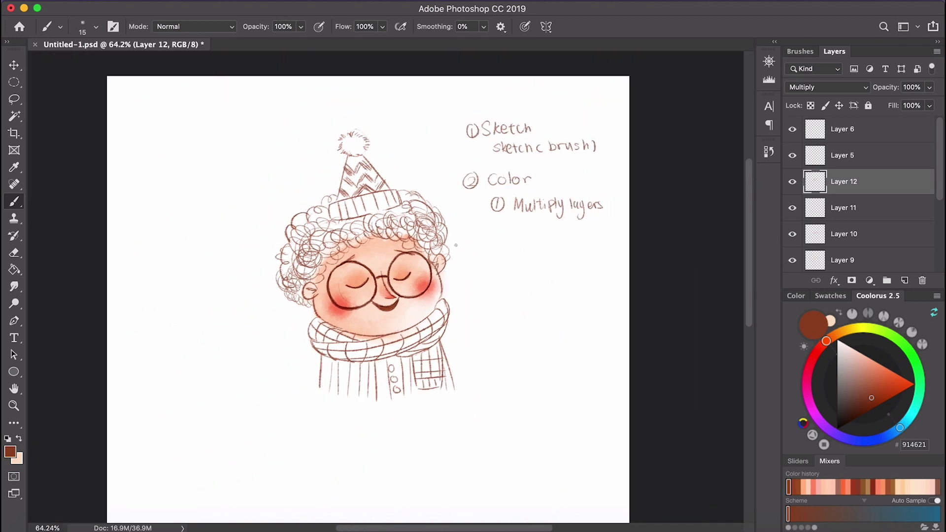
scroll(455, 245, "up", 5)
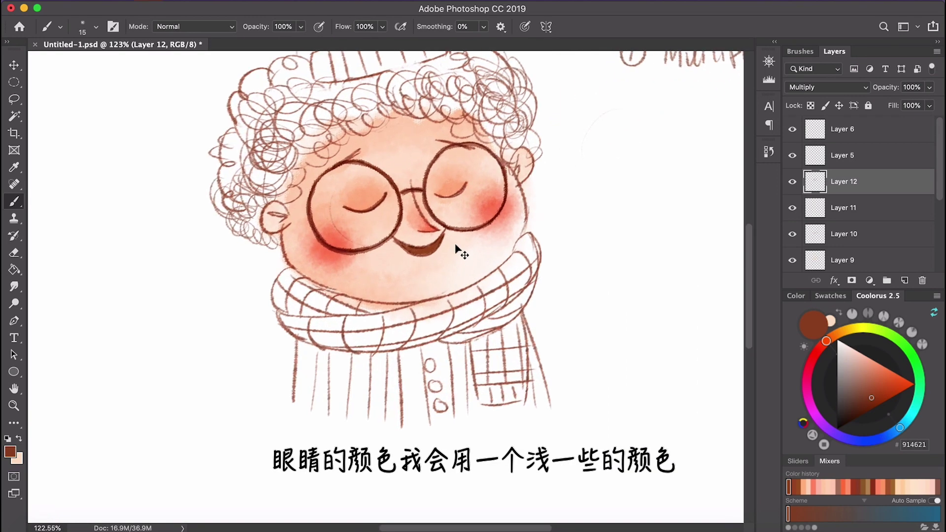
scroll(456, 245, "up", 4)
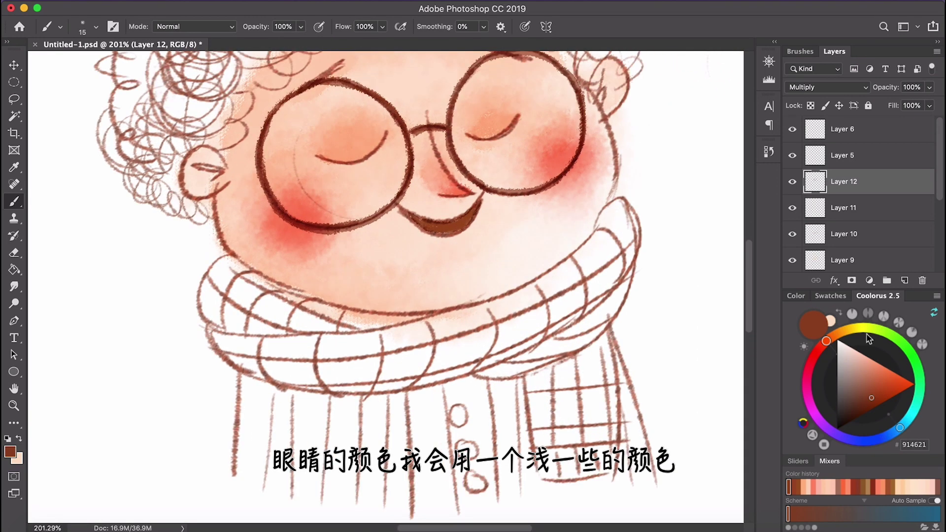
Lighten the brush color to BB6237 and trace both closed eyelid lines inside the glasses
left_click_drag(875, 395, 878, 387)
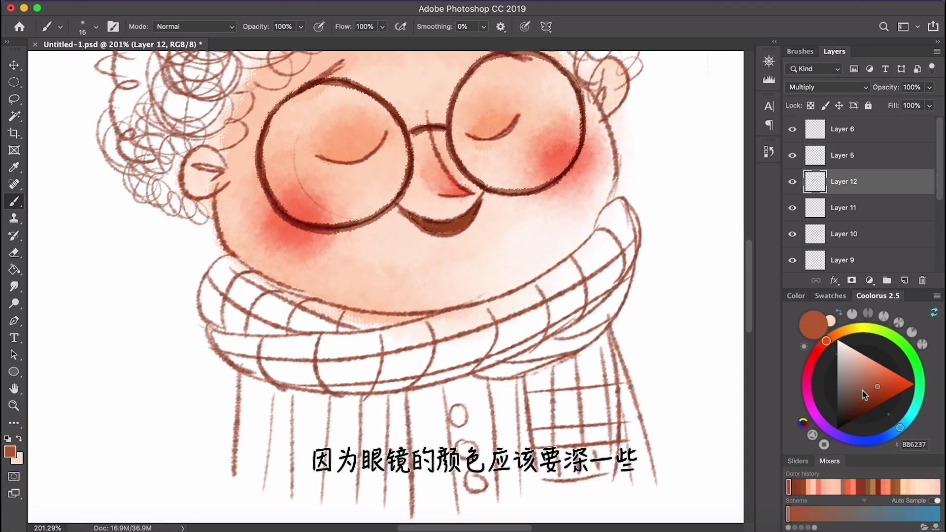
scroll(547, 246, "up", 3)
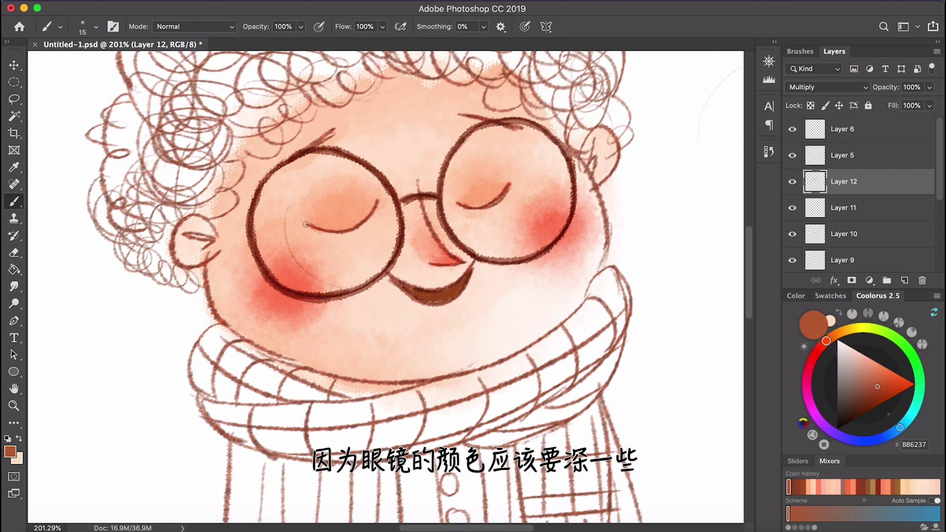
mouse_move(457, 203)
left_mouse_down()
mouse_move(483, 209)
mouse_move(510, 185)
left_mouse_up()
scroll(520, 158, "down", 8)
scroll(520, 159, "down", 4)
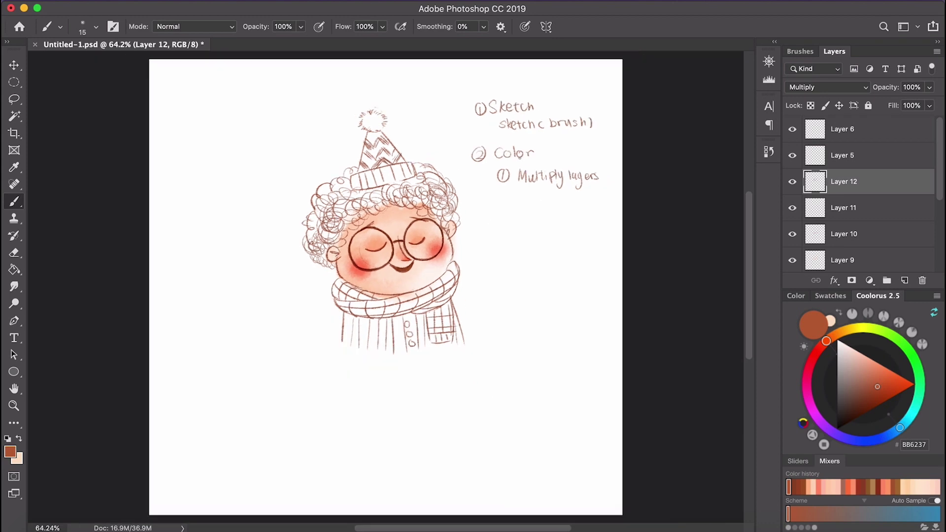
scroll(463, 187, "up", 5)
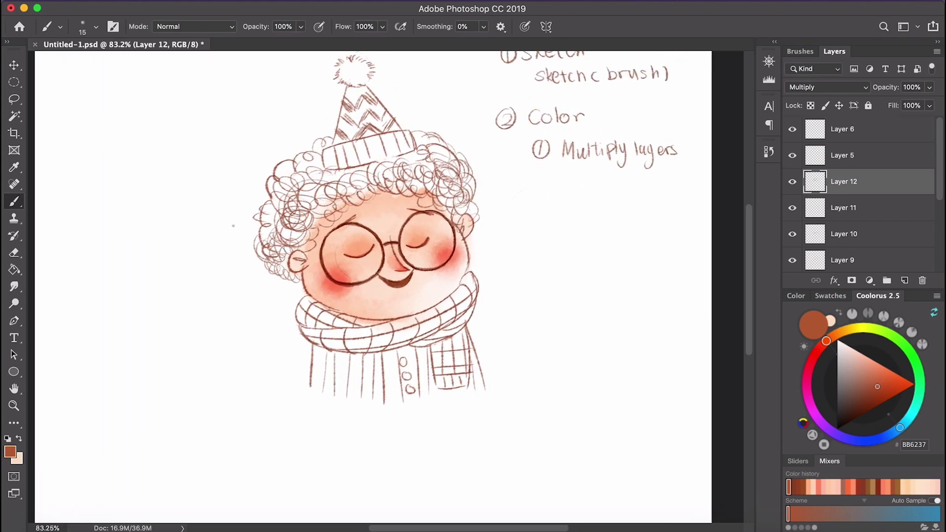
scroll(389, 291, "up", 3)
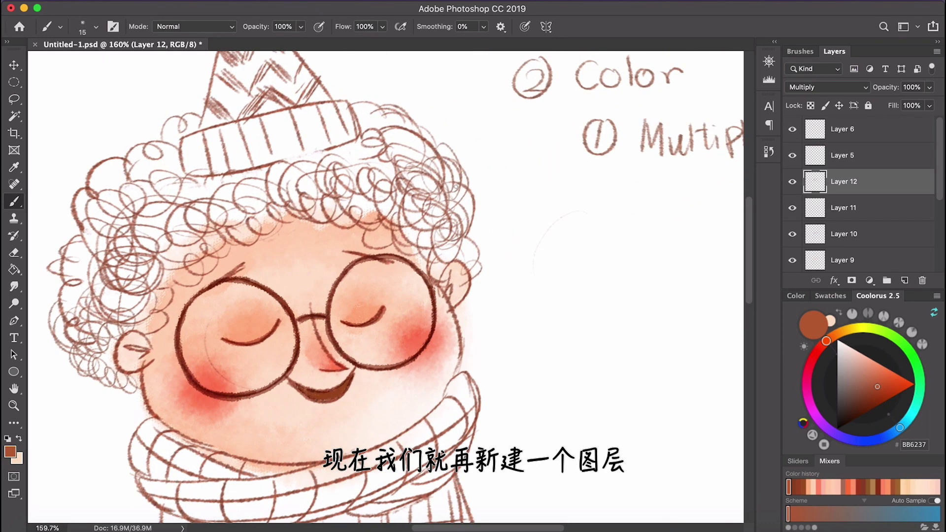
Select the existing Multiply layer Layer 5 above the glasses layer and toggle its visibility off and on
left_click(856, 156)
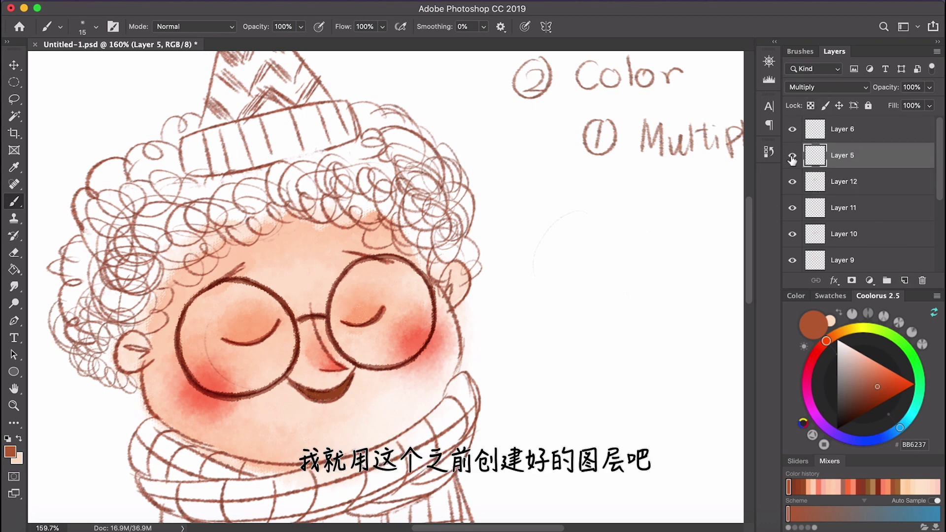
left_click(792, 157)
left_click(792, 157)
scroll(461, 284, "down", 5)
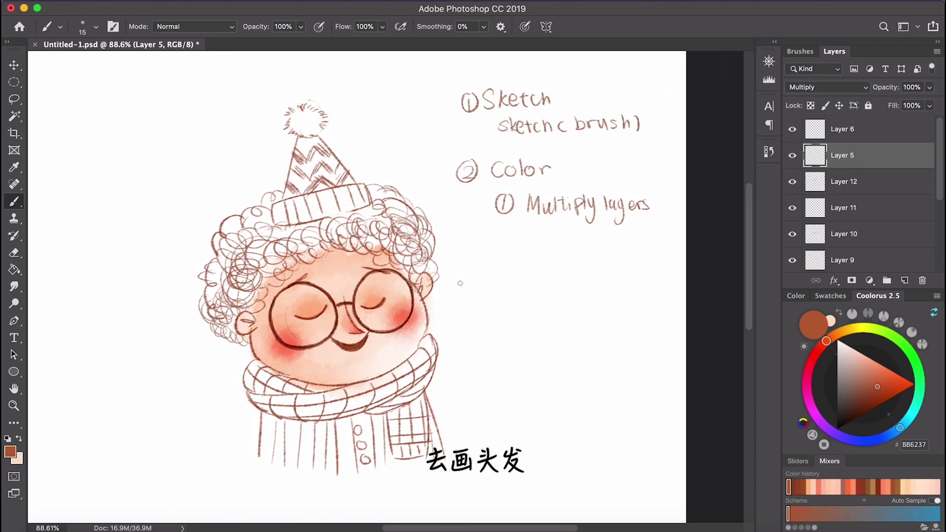
Fill the curly hair around the face and beside the hat with reddish brown B15C35 at 70 px
scroll(460, 284, "up", 5)
scroll(387, 276, "up", 1)
scroll(490, 287, "down", 5)
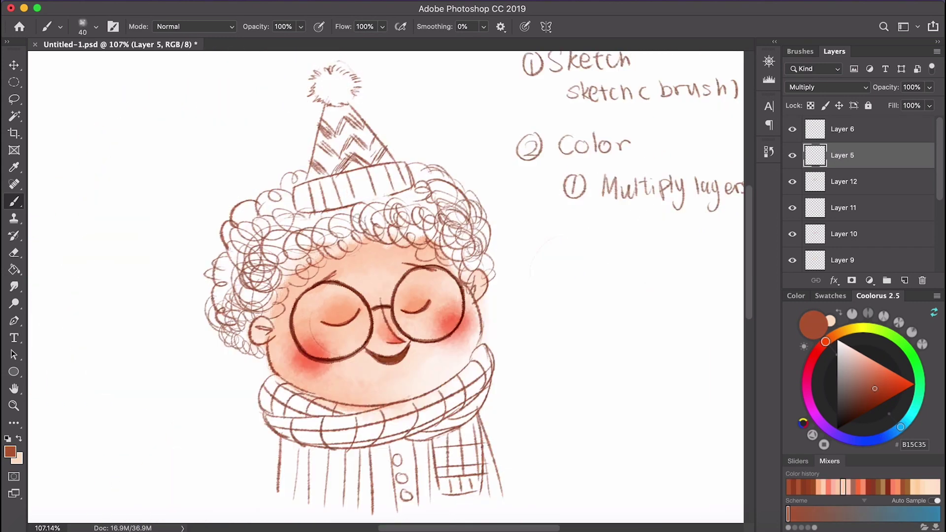
mouse_move(410, 197)
left_mouse_down()
mouse_move(423, 221)
mouse_move(401, 209)
mouse_move(380, 221)
mouse_move(453, 227)
mouse_move(464, 267)
mouse_move(468, 229)
mouse_move(423, 181)
mouse_move(443, 185)
mouse_move(488, 232)
left_mouse_up()
mouse_move(266, 227)
left_mouse_down()
mouse_move(222, 320)
mouse_move(261, 261)
mouse_move(364, 217)
mouse_move(286, 256)
mouse_move(323, 236)
mouse_move(241, 301)
mouse_move(274, 301)
mouse_move(226, 320)
mouse_move(256, 350)
mouse_move(252, 310)
left_mouse_up()
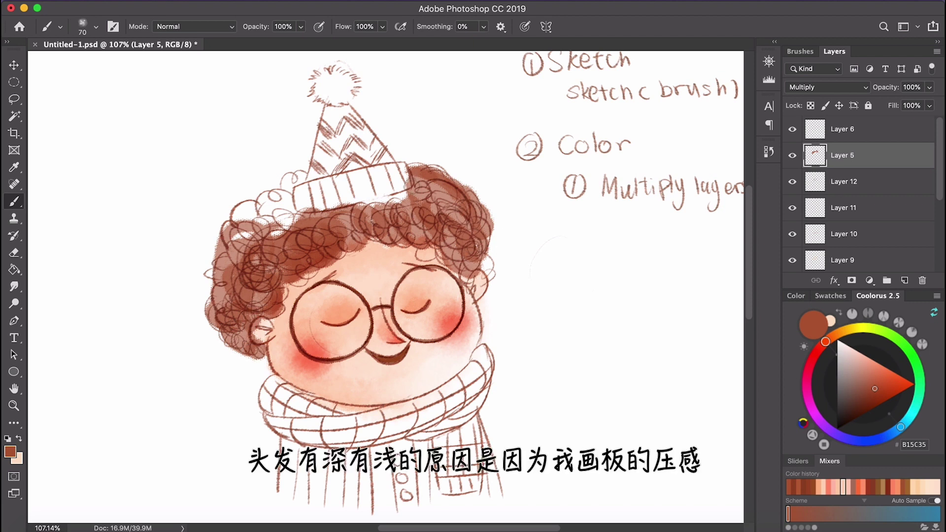
mouse_move(346, 218)
left_mouse_down()
mouse_move(419, 195)
mouse_move(390, 210)
left_mouse_up()
key("super+z")
mouse_move(311, 202)
left_mouse_down()
mouse_move(246, 221)
mouse_move(301, 182)
left_mouse_up()
left_click_drag(271, 221, 284, 226)
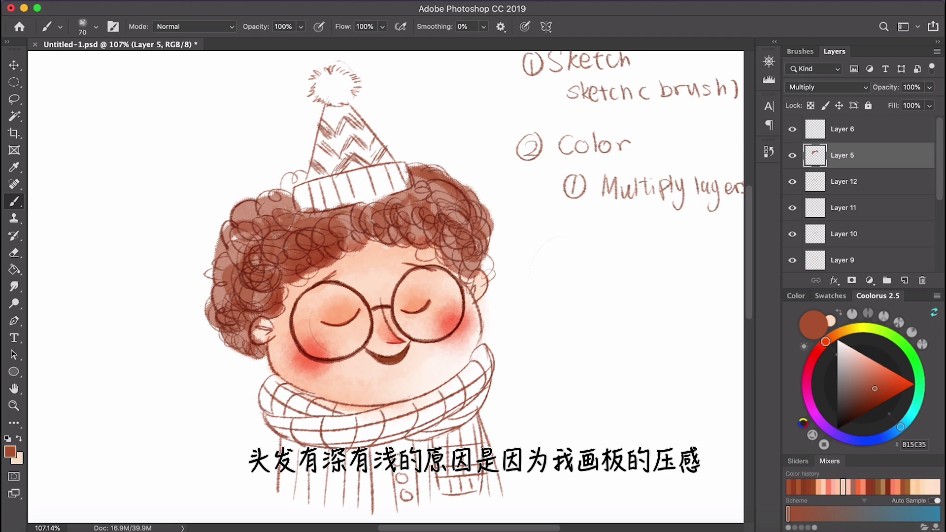
mouse_move(294, 188)
left_mouse_down()
mouse_move(287, 183)
mouse_move(300, 190)
mouse_move(254, 230)
left_mouse_up()
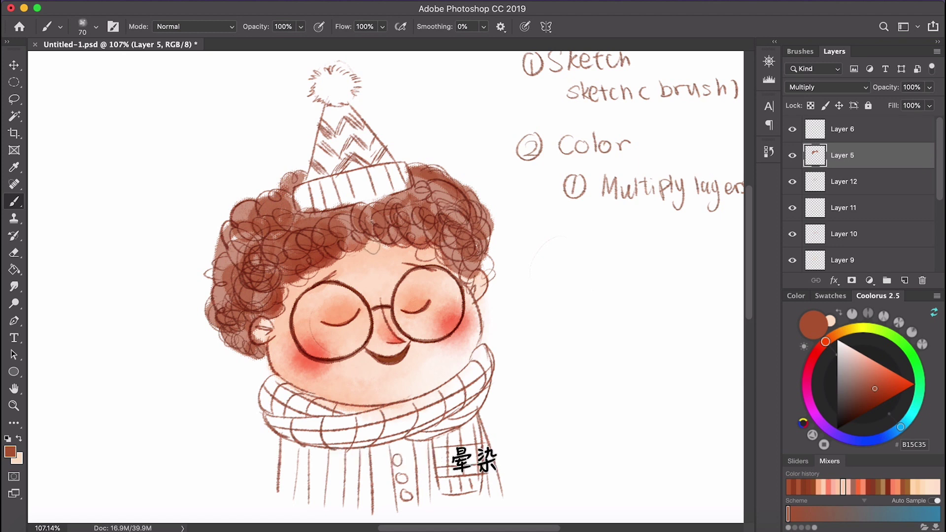
Smudge the hair color within the curls and outward past the hair outline at 15 px and 50% strength
key("r")
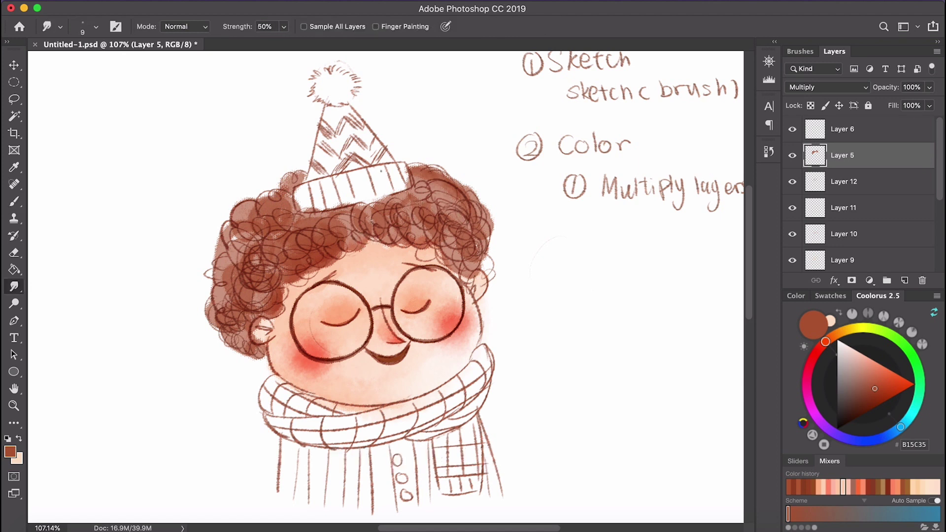
mouse_move(348, 245)
left_mouse_down()
mouse_move(324, 225)
mouse_move(340, 229)
mouse_move(294, 233)
mouse_move(207, 272)
mouse_move(219, 295)
mouse_move(233, 287)
mouse_move(232, 270)
mouse_move(206, 314)
mouse_move(237, 320)
left_mouse_up()
scroll(348, 219, "down", 3)
key("bracketleft")
mouse_move(268, 290)
left_mouse_down()
mouse_move(244, 321)
mouse_move(255, 254)
left_mouse_up()
mouse_move(417, 200)
left_mouse_down()
mouse_move(429, 192)
mouse_move(458, 234)
left_mouse_up()
Smudge the remaining uneven hair patches in the side curls, above the ear and below the hat brim
scroll(397, 146, "up", 3)
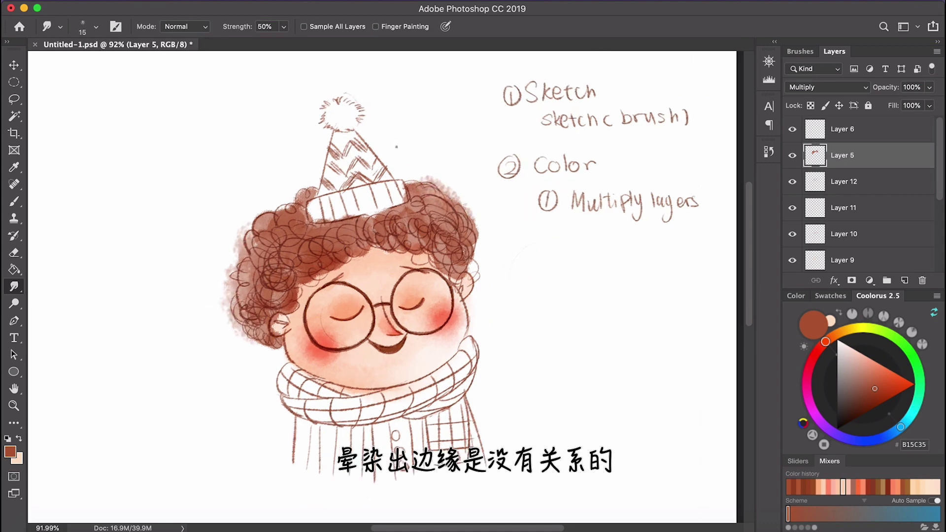
mouse_move(217, 170)
left_mouse_down()
mouse_move(256, 179)
mouse_move(244, 212)
left_mouse_up()
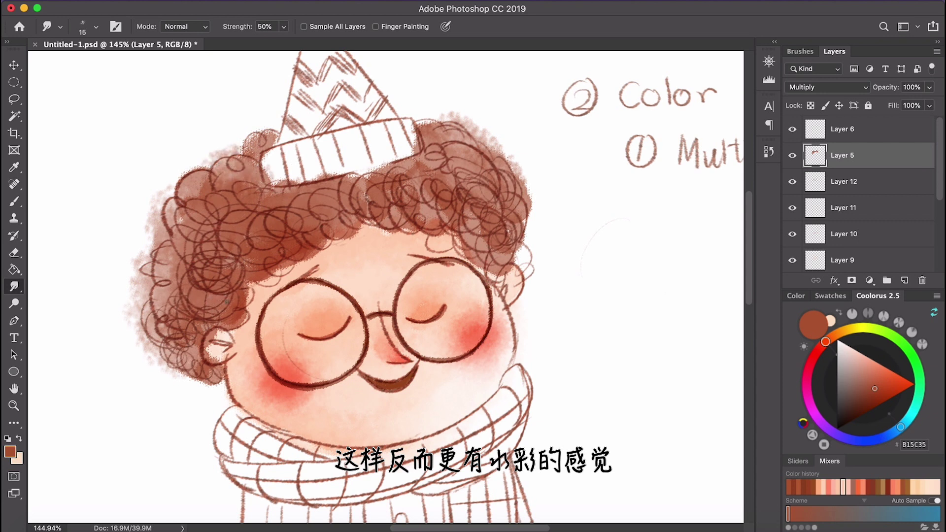
mouse_move(235, 302)
left_mouse_down()
mouse_move(259, 287)
mouse_move(239, 308)
left_mouse_up()
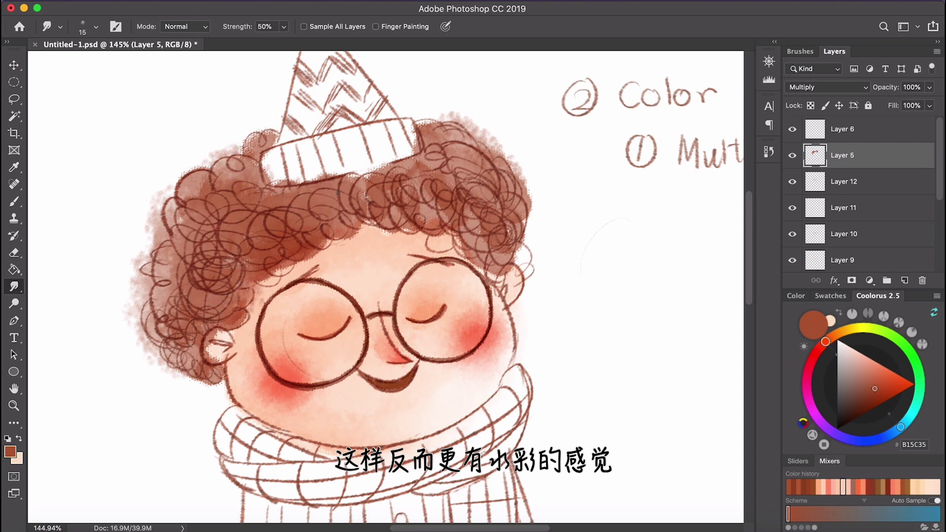
mouse_move(367, 196)
left_mouse_down()
mouse_move(392, 169)
mouse_move(398, 177)
left_mouse_up()
scroll(373, 298, "down", 5)
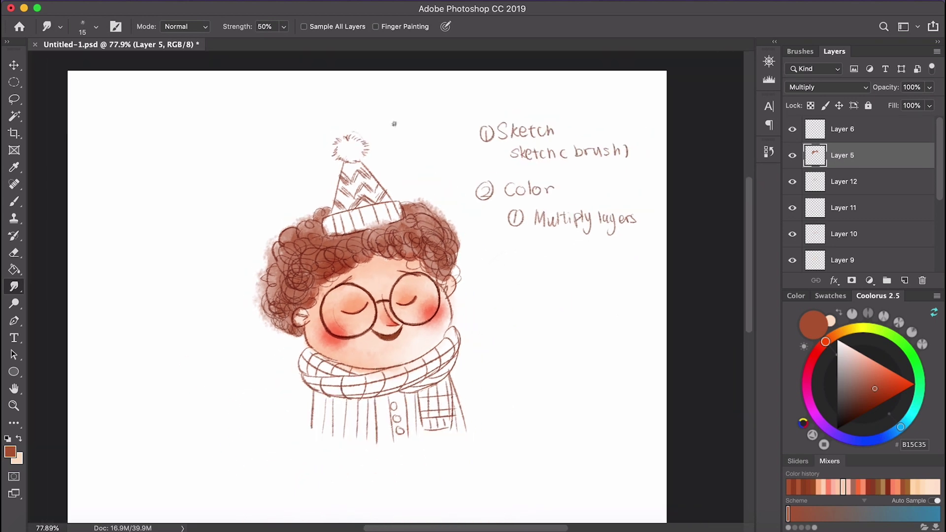
Add a new layer above the hair layer and ready the watercolor brush with muted blue 54779E
scroll(385, 320, "up", 2)
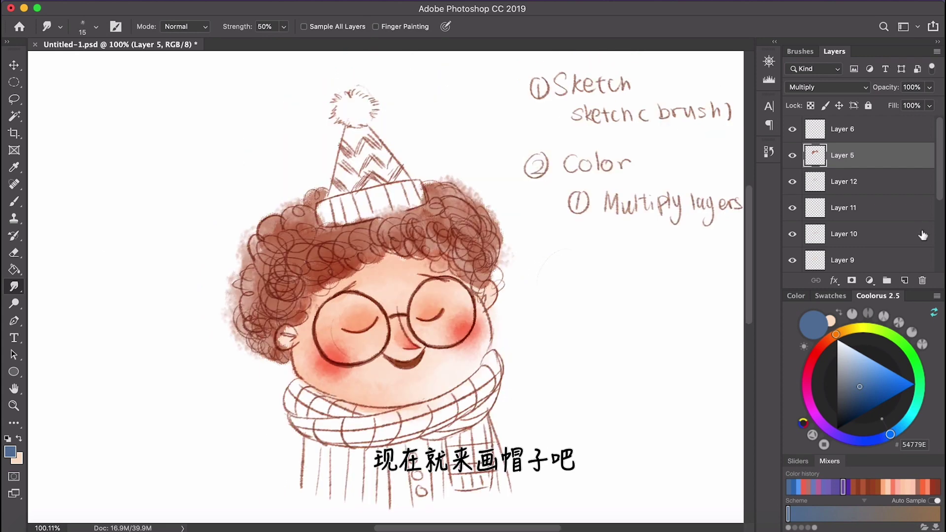
left_click(908, 270)
left_click(905, 280)
left_click_drag(844, 259, 844, 154)
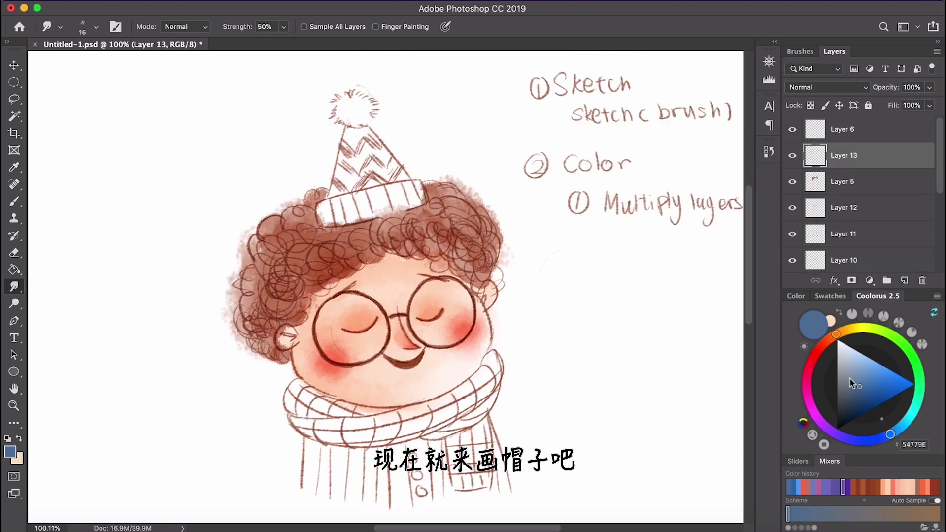
key("b")
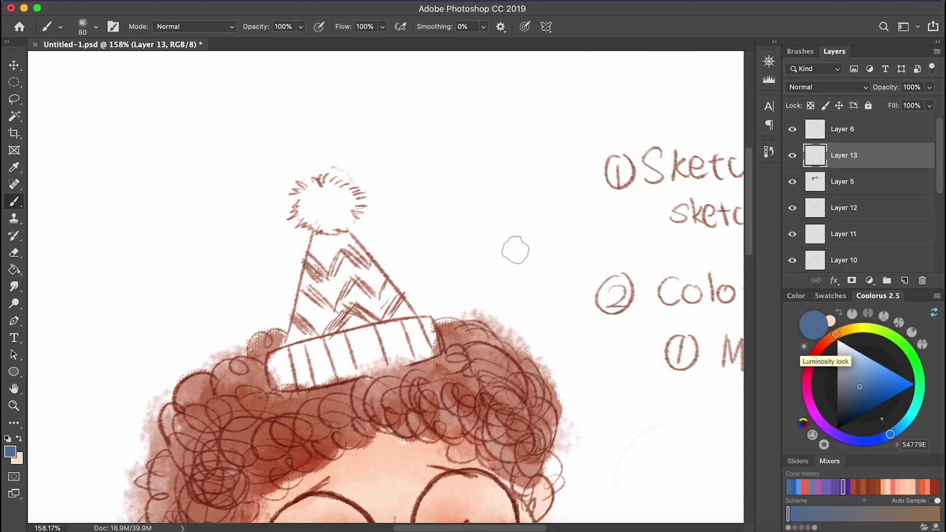
Paint the hat's cone and ribbed brim blue at 70 px, with the hat layer set to Multiply
mouse_move(323, 242)
left_mouse_down()
mouse_move(310, 325)
mouse_move(296, 350)
mouse_move(375, 305)
mouse_move(395, 311)
left_mouse_up()
left_click(827, 87)
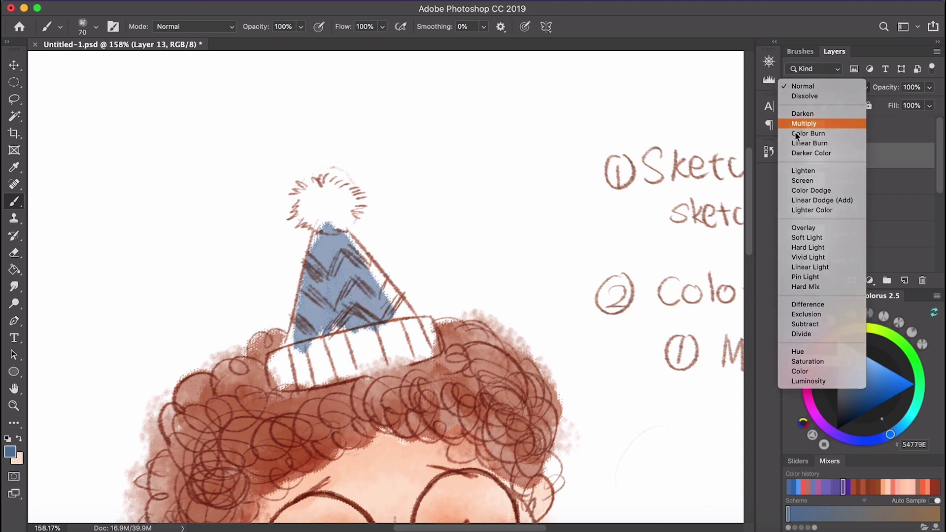
left_click(813, 125)
mouse_move(365, 264)
left_mouse_down()
mouse_move(393, 301)
mouse_move(345, 237)
mouse_move(287, 348)
left_mouse_up()
key("super+minus")
scroll(276, 271, "down", 3)
mouse_move(319, 289)
left_mouse_down()
mouse_move(413, 274)
mouse_move(320, 298)
left_mouse_up()
Add small touches of ochre 9E8354 to the hat and smudge the hat's colors together at 15 px
left_click(837, 334)
mouse_move(351, 211)
left_mouse_down()
mouse_move(355, 244)
mouse_move(349, 229)
left_mouse_up()
key("r")
mouse_move(351, 202)
left_mouse_down()
mouse_move(369, 228)
mouse_move(378, 276)
left_mouse_up()
mouse_move(355, 284)
left_mouse_down()
mouse_move(323, 296)
mouse_move(386, 281)
left_mouse_up()
key("super+minus")
key("super+minus")
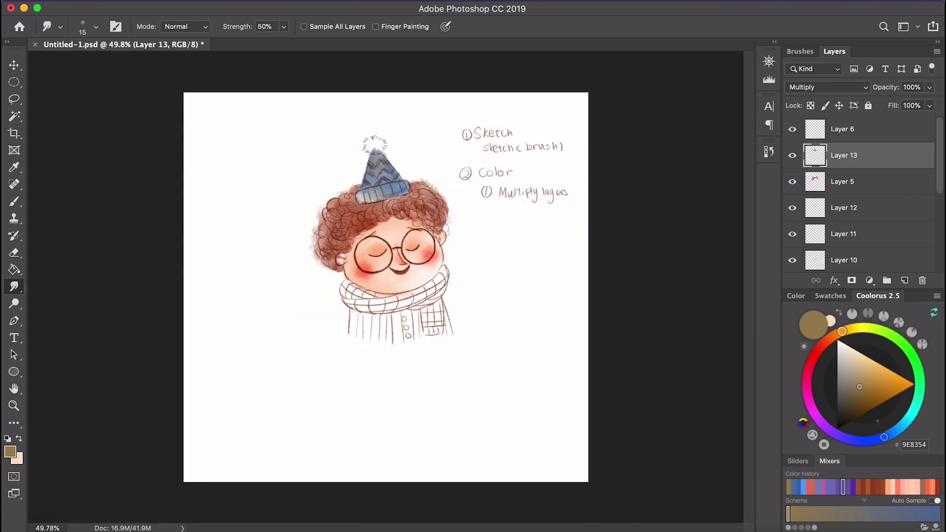
Add a Multiply layer above the hat layer and sample dark blue 3A5979 from the hat for a 50 px brush
scroll(412, 150, "up", 5)
left_click(905, 281)
left_click(829, 86)
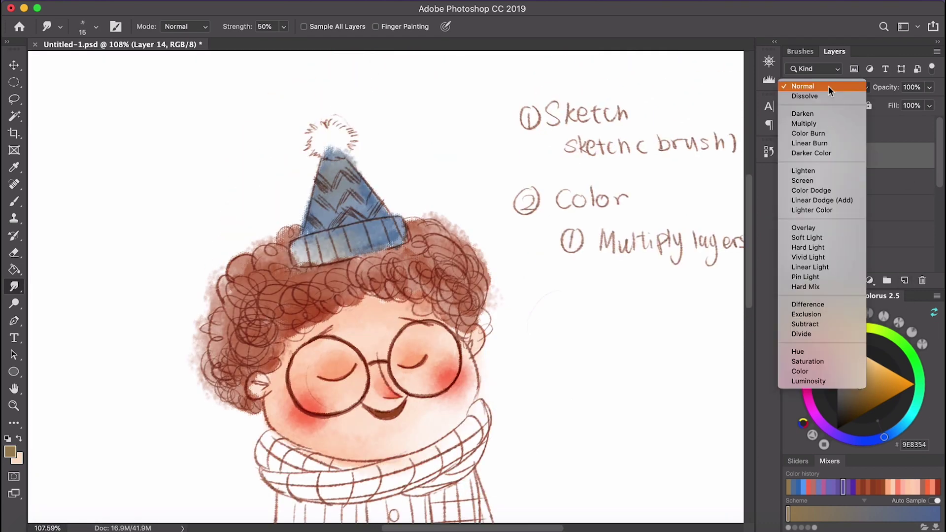
left_click(809, 124)
key("b")
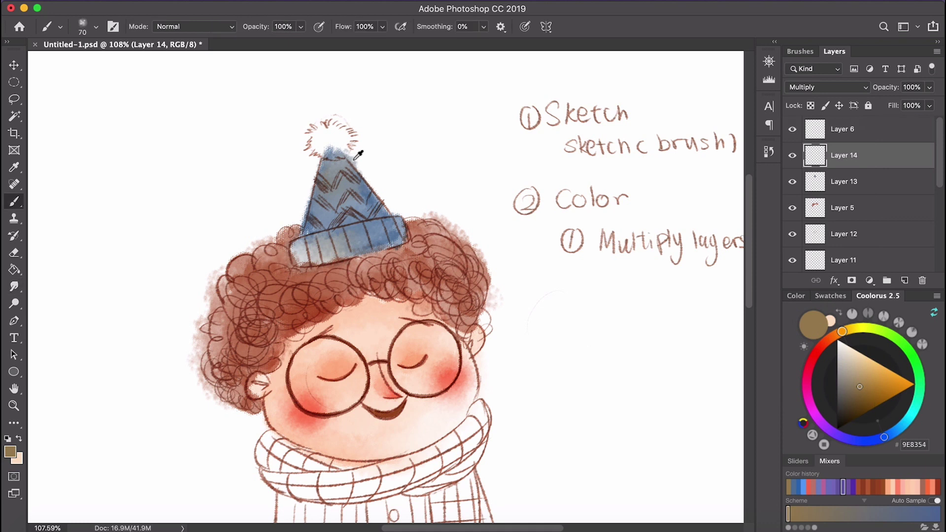
left_click(370, 185, "alt")
key("[")
key("[")
left_click_drag(304, 232, 389, 212)
key("super+z")
key("super+z")
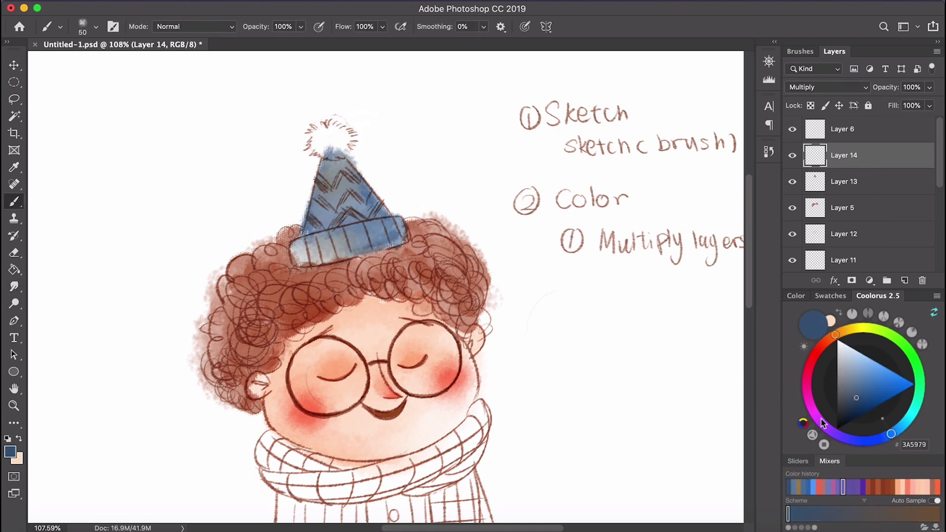
Try a light purple 926DCF stroke along the base of the hat's cone at 70 px, and undo it
left_click(852, 439)
left_click(862, 391)
left_click_drag(864, 441, 842, 438)
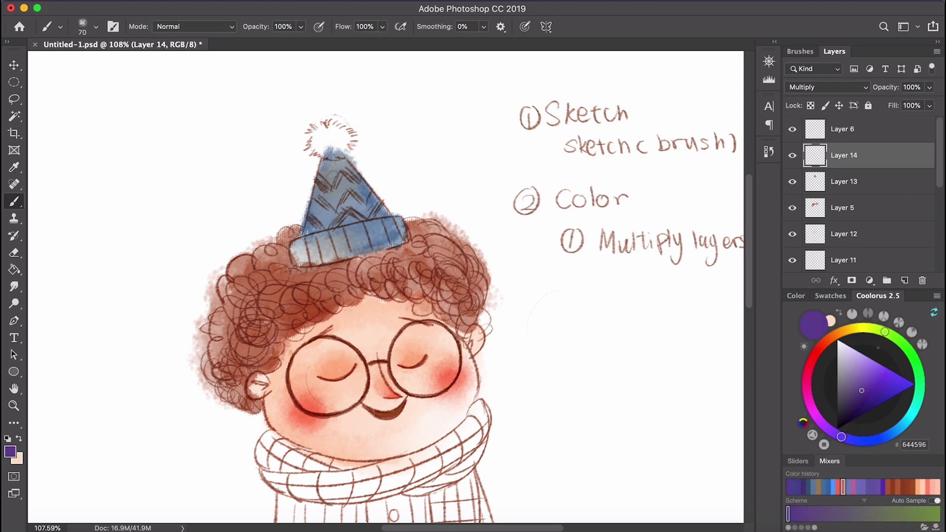
left_click(867, 373)
left_click_drag(303, 231, 392, 211)
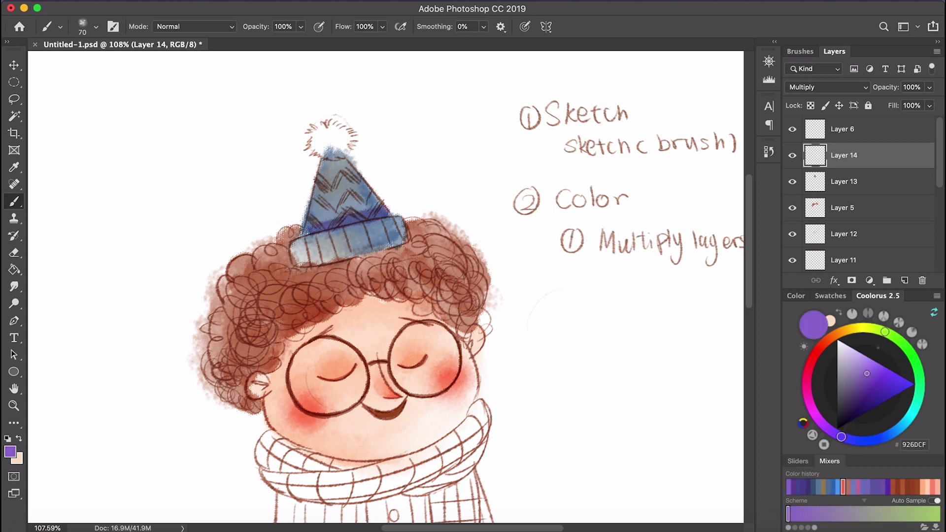
key("super+z")
Shade the base and upper left edge of the hat's cone with blue-violet 6D6FCF and smudge the strokes at 15 px
left_click(864, 441)
mouse_move(311, 227)
left_mouse_down()
mouse_move(389, 209)
mouse_move(337, 227)
left_mouse_up()
left_click_drag(326, 161, 315, 185)
key("r")
left_click_drag(331, 153, 316, 184)
mouse_move(356, 208)
left_mouse_down()
mouse_move(334, 218)
mouse_move(349, 217)
left_mouse_up()
left_click_drag(372, 217, 394, 207)
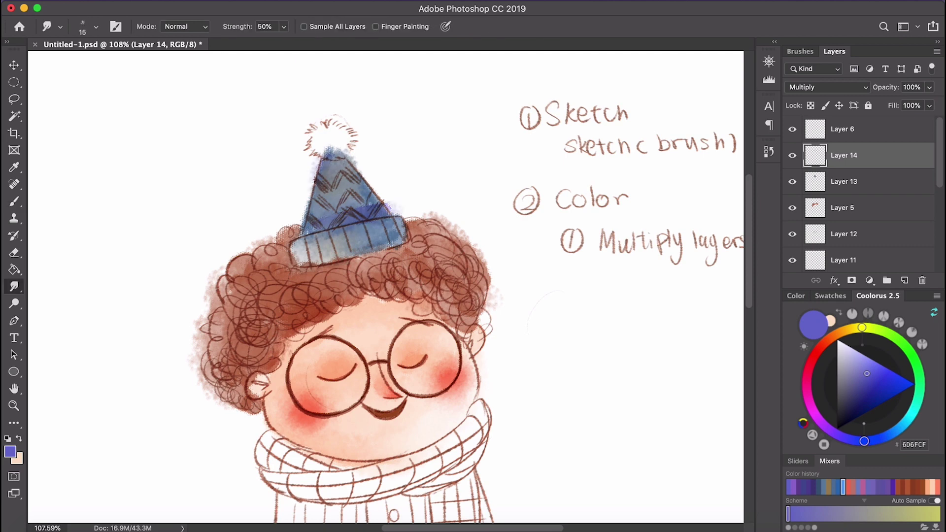
Darken the left end of the hat's brim with muted blue 596E95 sampled from the hat, and ready the Smudge tool at 15 px
scroll(370, 205, "down", 2)
scroll(371, 205, "up", 6)
key("b")
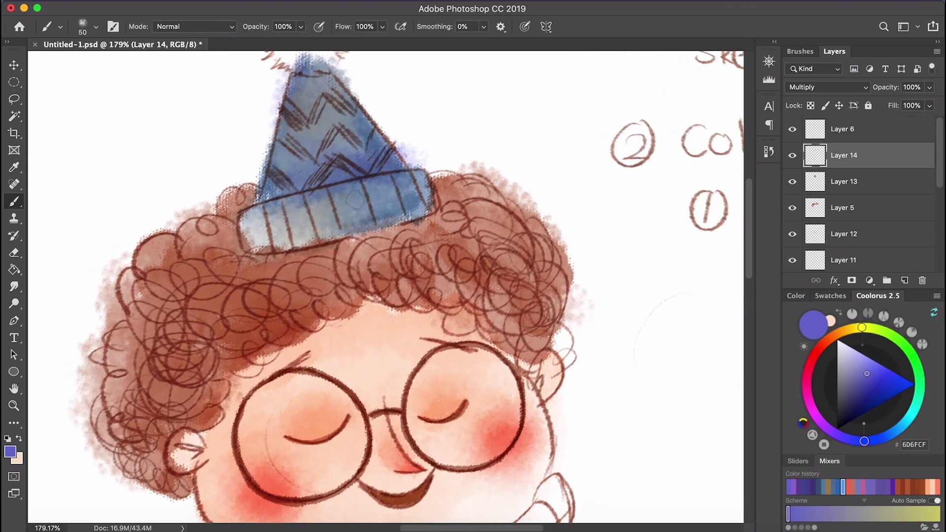
left_click(397, 165, "alt")
mouse_move(246, 217)
left_mouse_down()
mouse_move(257, 242)
mouse_move(262, 222)
mouse_move(268, 235)
left_mouse_up()
key("r")
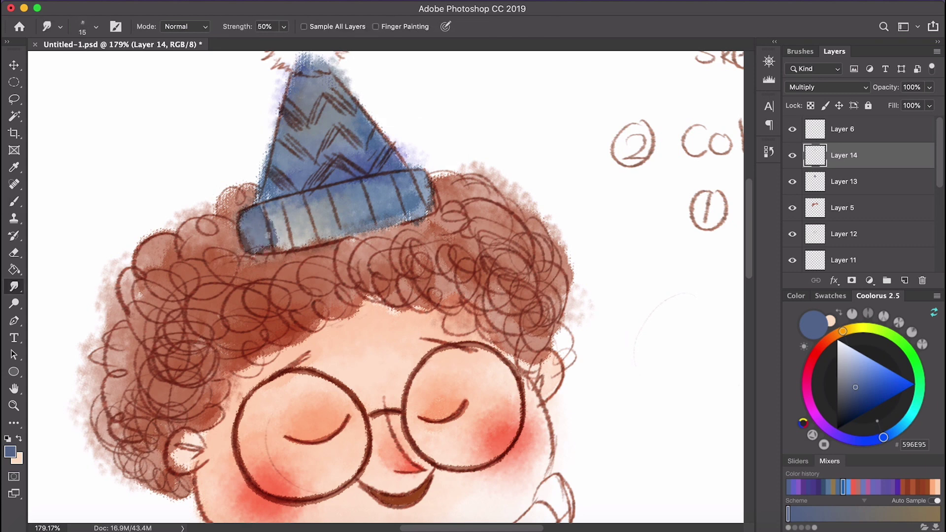
Examine the coloring of the whole character from a distance and close up
scroll(270, 215, "down", 3)
scroll(270, 216, "down", 3)
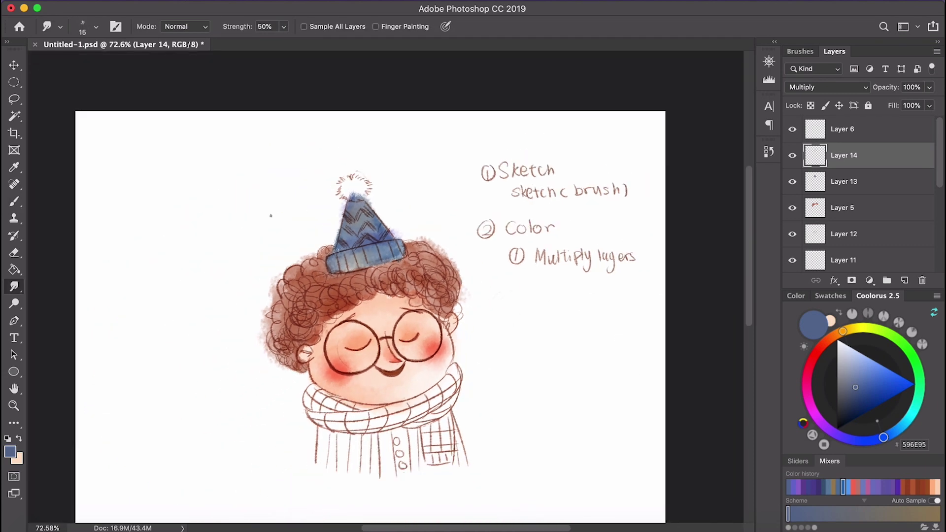
scroll(271, 215, "down", 2)
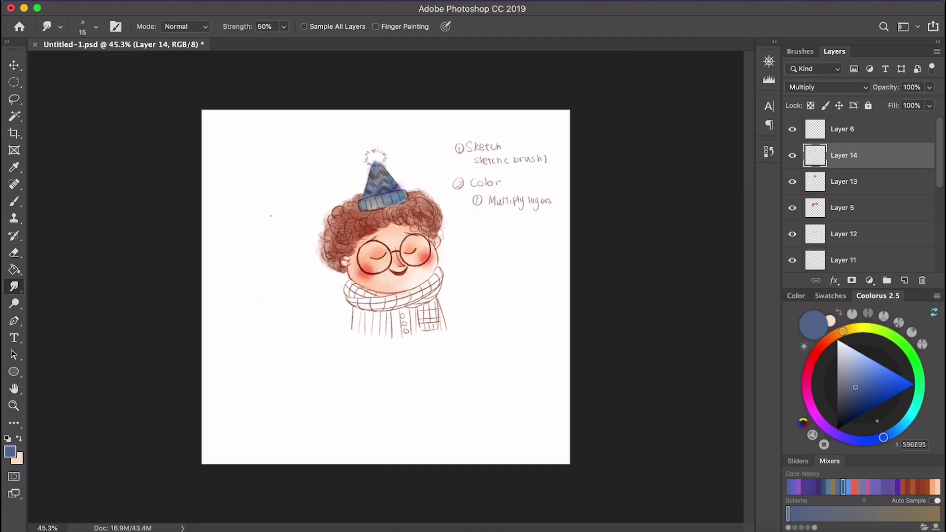
scroll(385, 288, "up", 5)
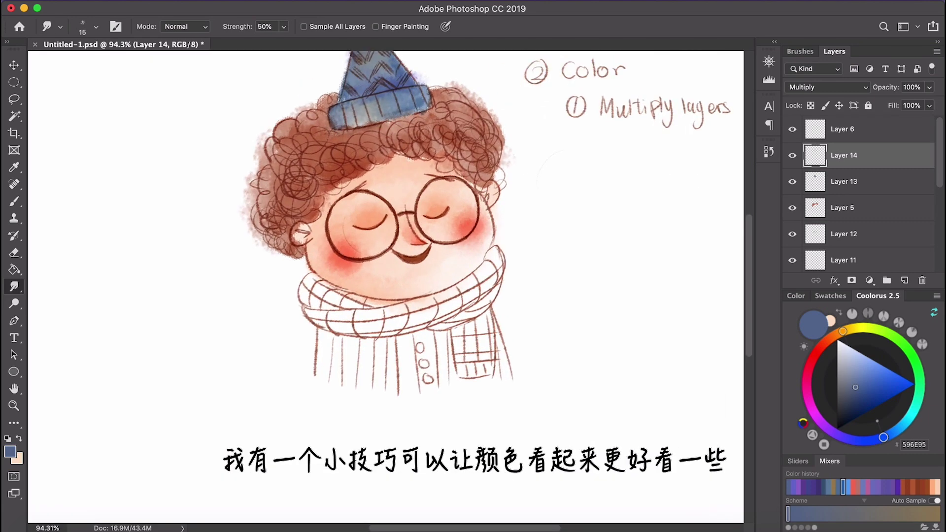
scroll(384, 247, "up", 3)
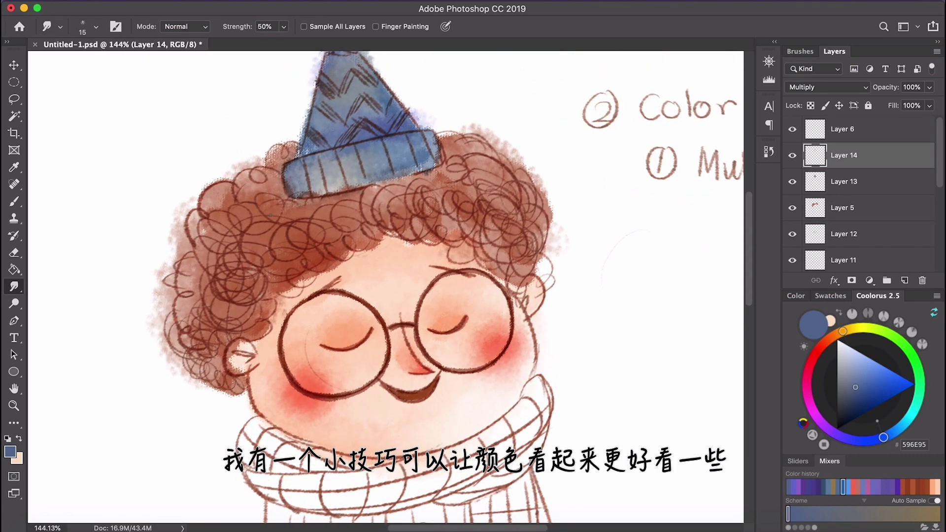
scroll(385, 288, "down", 2)
scroll(385, 288, "up", 2)
scroll(385, 288, "up", 3)
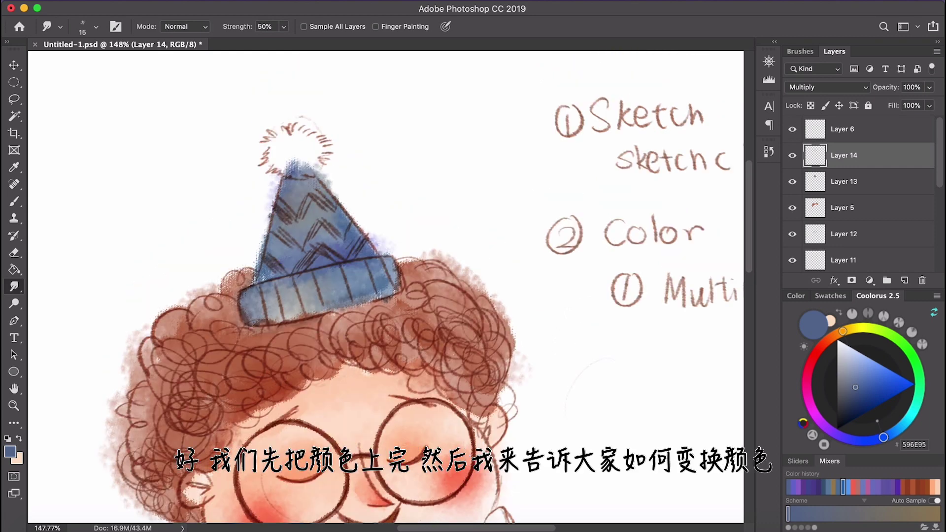
Paint the hat's pompom gray-blue 96A4B5 at 60 px and soften it with the Smudge tool at 10 px, ending on Layer 13
key("b")
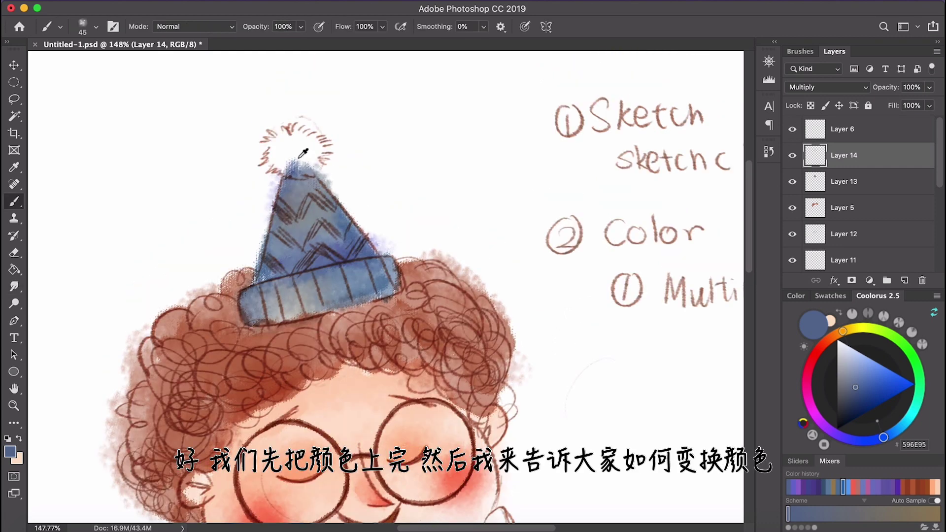
left_click(303, 171, "alt")
key("]")
key("]")
mouse_move(285, 149)
left_mouse_down()
mouse_move(307, 146)
mouse_move(308, 159)
mouse_move(284, 159)
mouse_move(289, 136)
mouse_move(307, 157)
mouse_move(282, 158)
left_mouse_up()
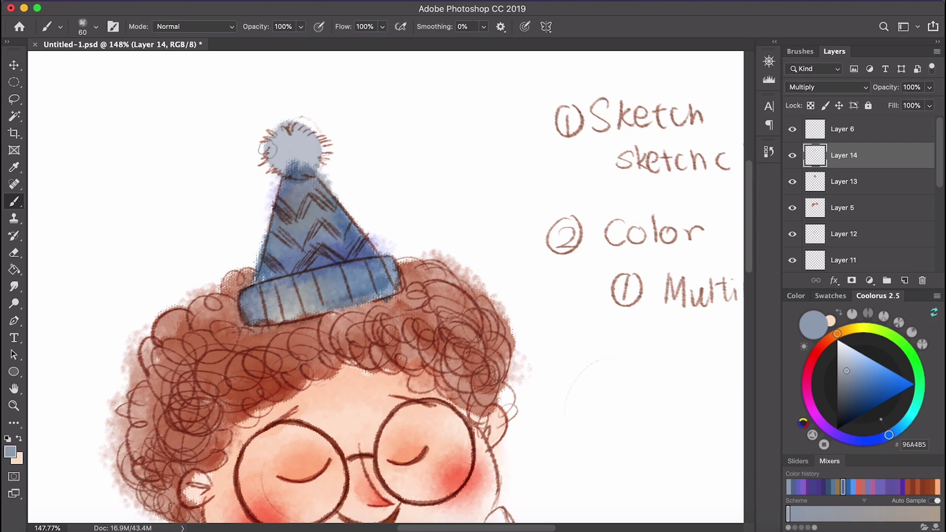
scroll(273, 99, "down", 2)
scroll(273, 99, "up", 4)
mouse_move(300, 143)
left_mouse_down()
mouse_move(261, 148)
mouse_move(256, 114)
mouse_move(266, 112)
mouse_move(230, 118)
left_mouse_up()
left_click(14, 287)
left_click(844, 181)
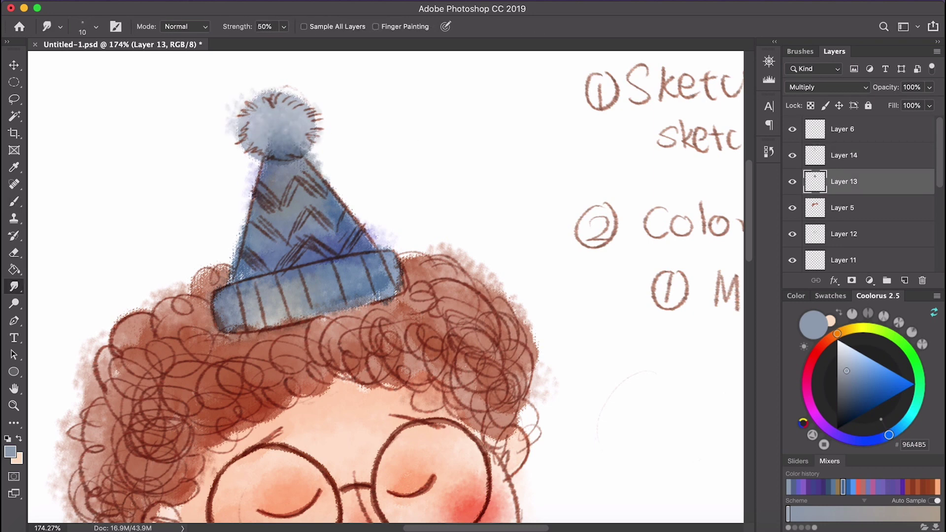
Merge the two hat layers, Layer 14 and Layer 13, and set the merged layer's blending mode to Multiply
key("b")
scroll(386, 288, "down", 5)
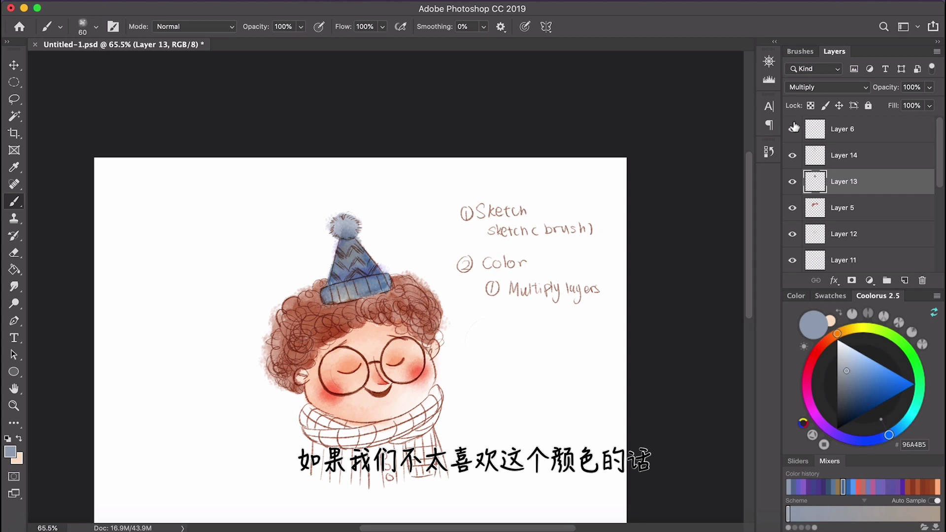
left_click(869, 156)
left_click(862, 182, "shift")
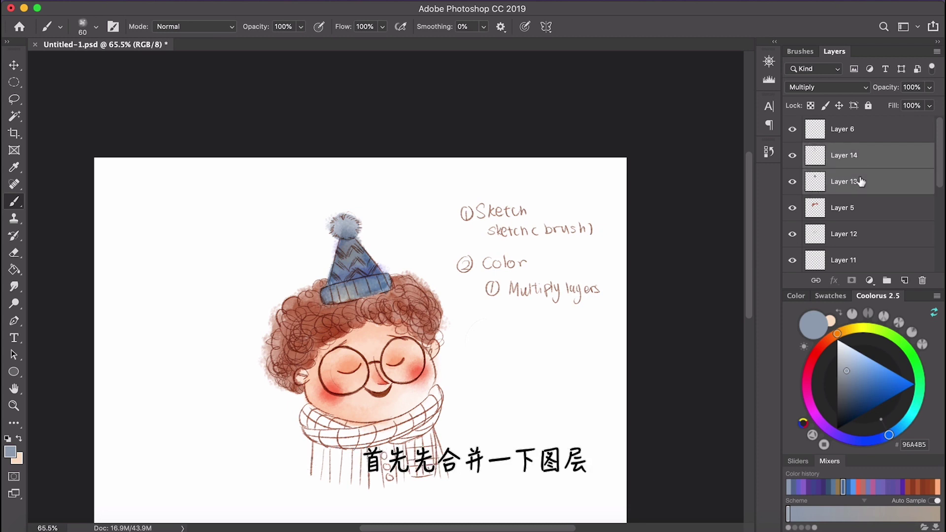
right_click(862, 182)
scroll(746, 418, "down", 1)
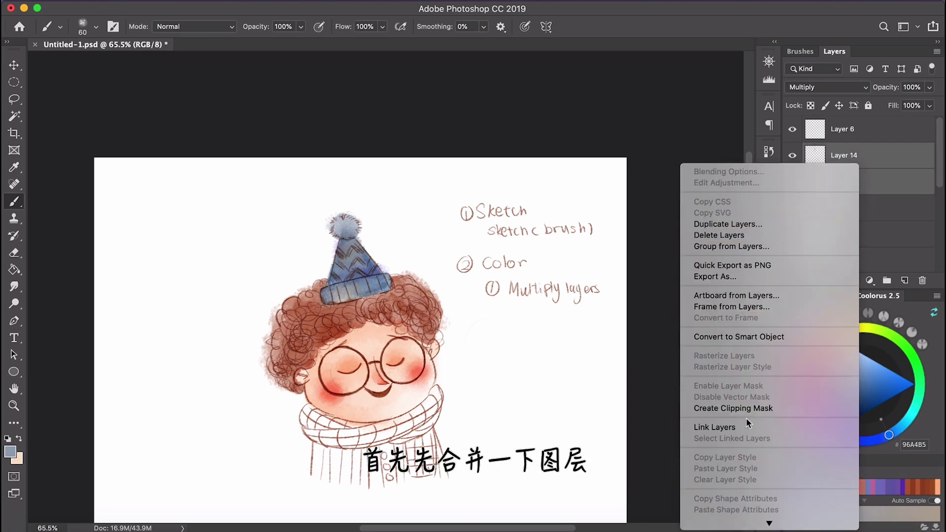
scroll(754, 342, "down", 8)
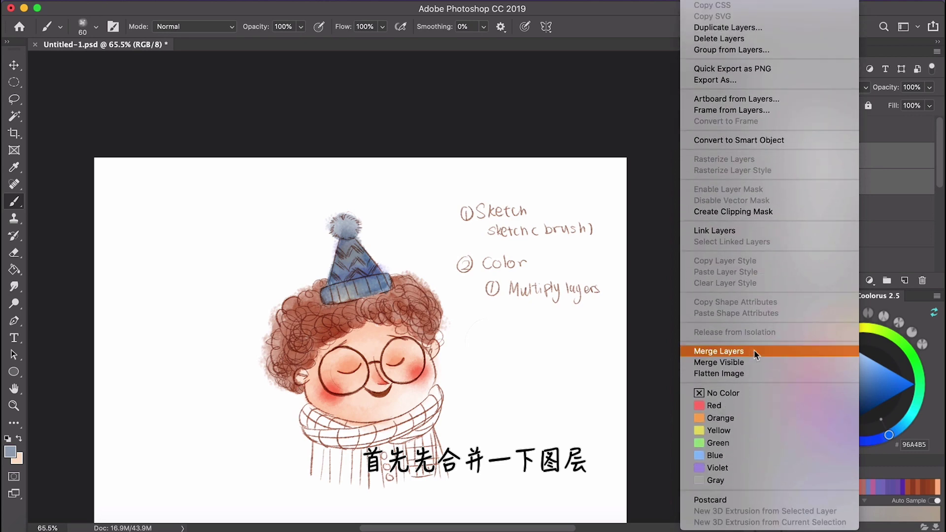
left_click(739, 351)
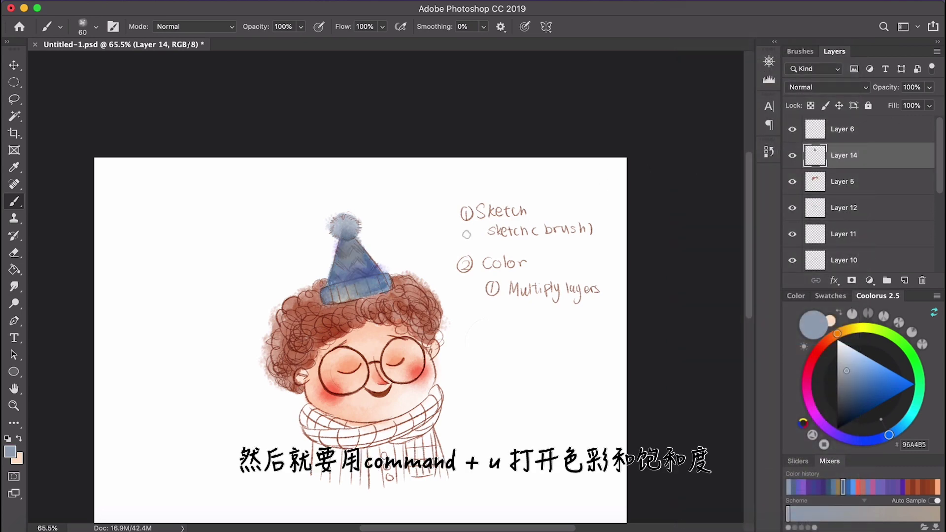
left_click(799, 88)
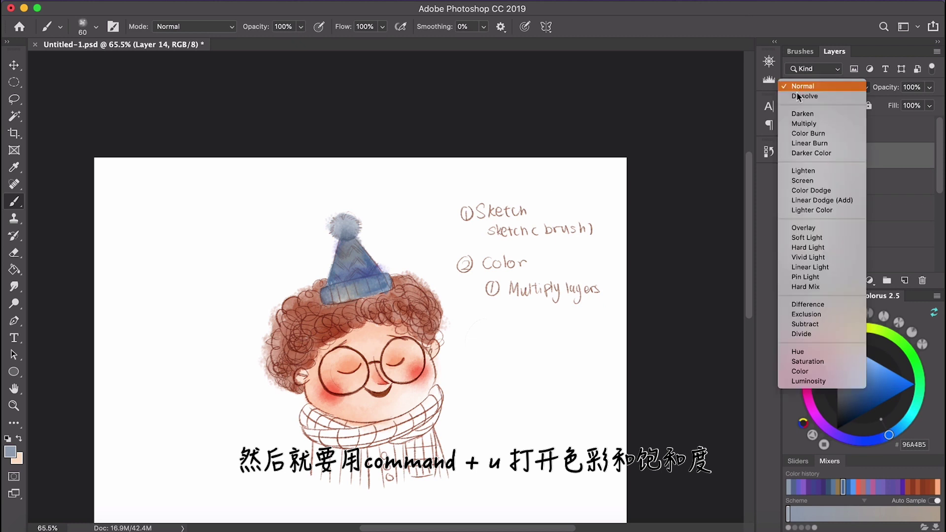
left_click(797, 125)
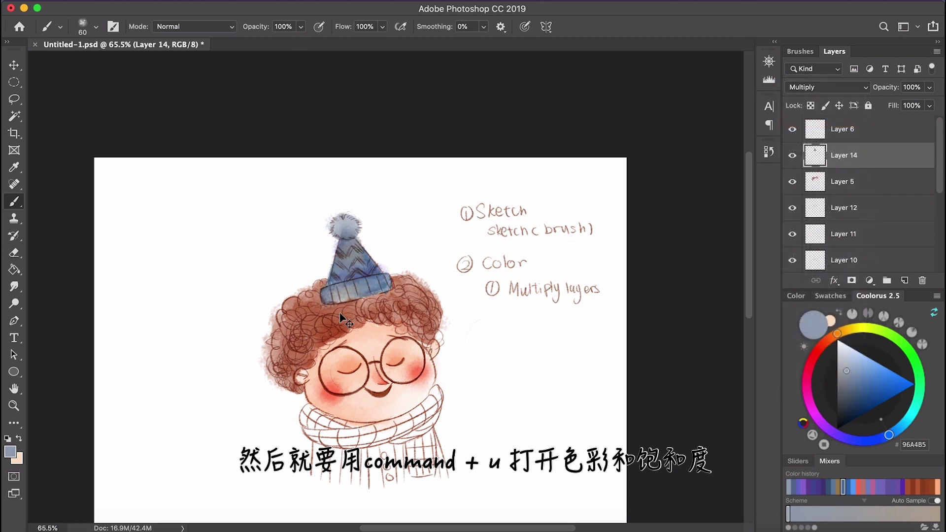
Shift the merged hat layer's hue by +126 with Hue/Saturation to turn the hat purple
key("super+u")
left_click_drag(749, 184, 800, 192)
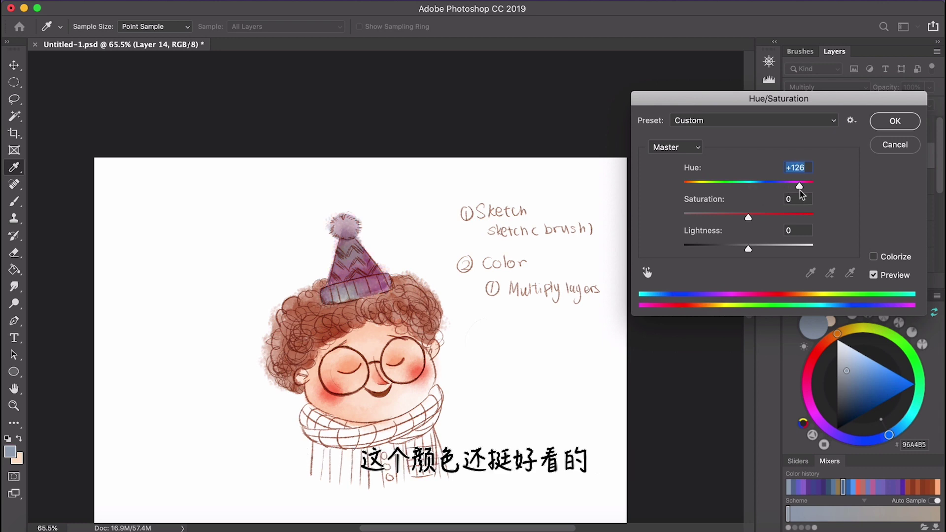
left_click(914, 128)
Sample purple 9F586F from the hat for the brush and add a new Multiply layer above the hat layer
scroll(357, 253, "down", 3)
scroll(358, 252, "up", 5)
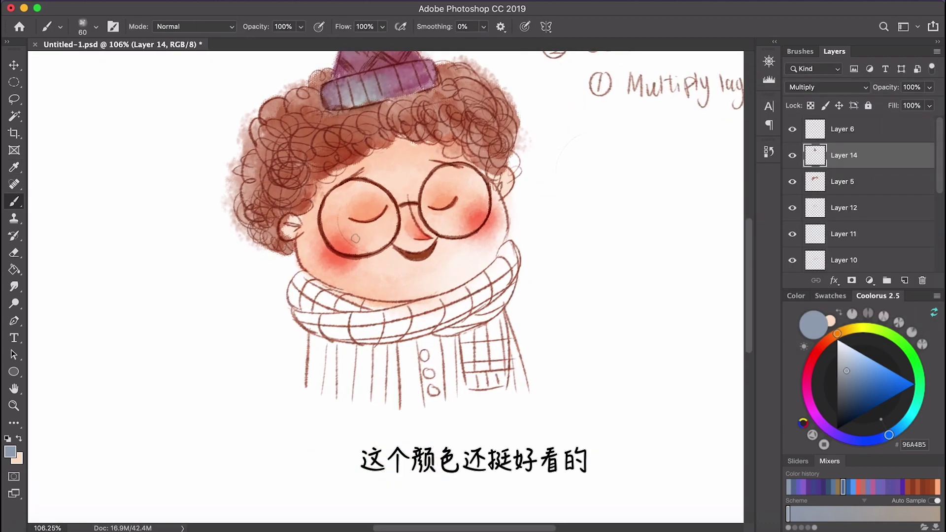
scroll(356, 284, "up", 4)
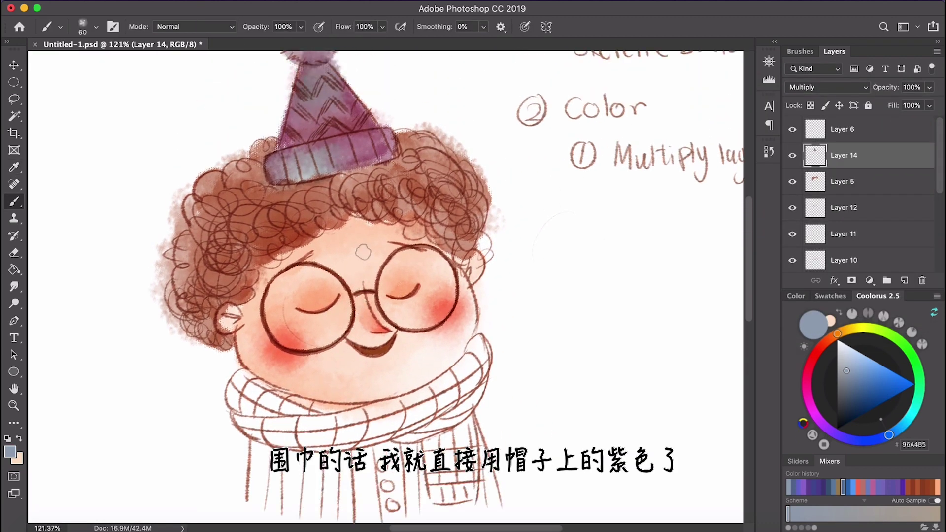
left_click(363, 105, "alt")
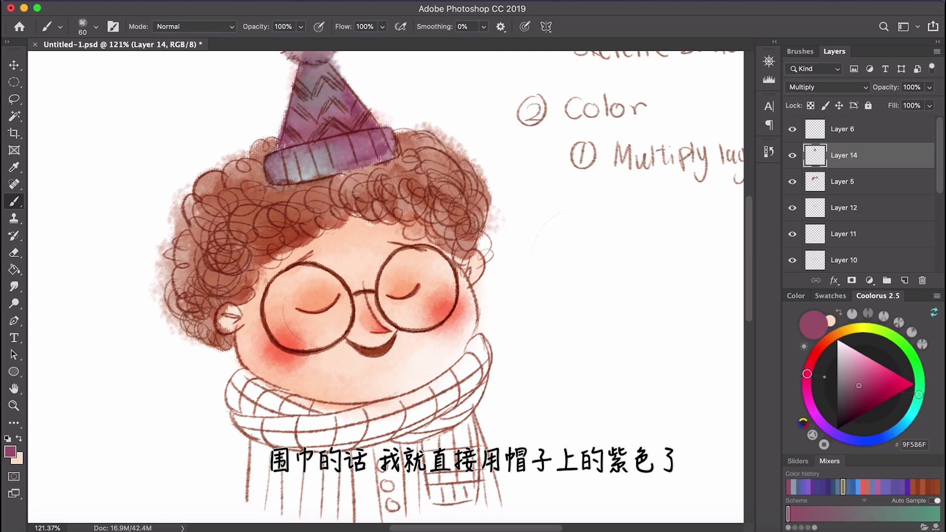
scroll(360, 192, "up", 2)
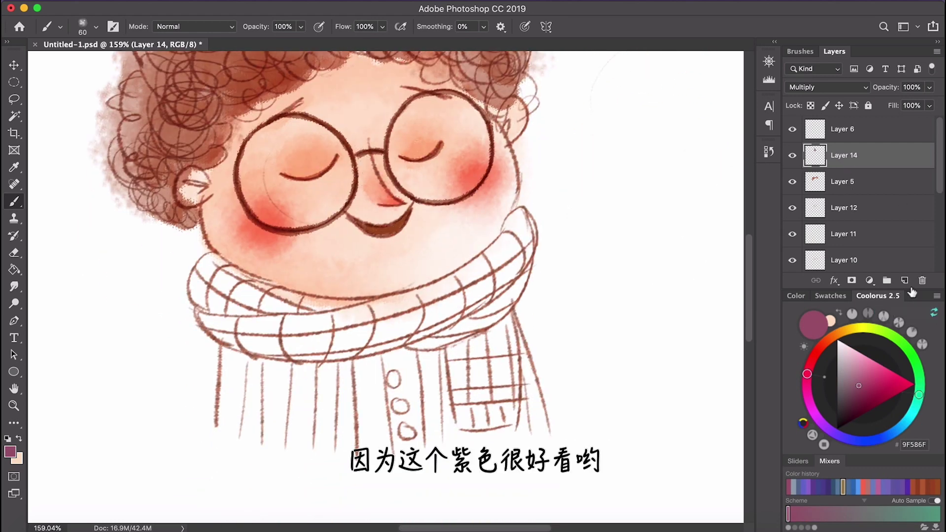
left_click(905, 280)
left_click(820, 88)
left_click(806, 123)
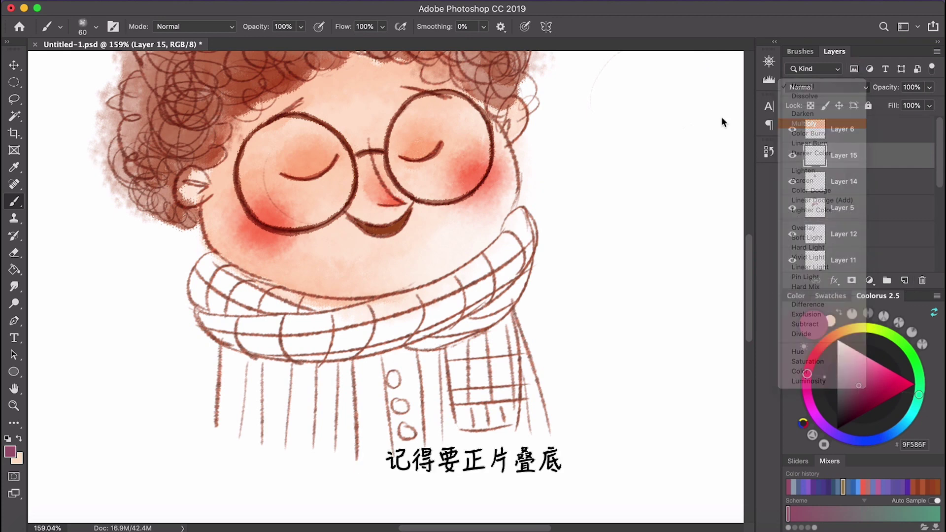
Paint the scarf's wrap around the neck and the start of its hanging end in purple 9F586F at 80 px
key("bracketright")
key("bracketright")
key("bracketright")
mouse_move(215, 295)
left_mouse_down()
mouse_move(301, 335)
mouse_move(422, 303)
mouse_move(522, 234)
mouse_move(394, 298)
mouse_move(229, 296)
mouse_move(256, 295)
mouse_move(216, 328)
mouse_move(492, 295)
mouse_move(468, 347)
mouse_move(325, 345)
mouse_move(217, 321)
mouse_move(263, 348)
mouse_move(197, 291)
mouse_move(199, 266)
mouse_move(232, 286)
mouse_move(279, 286)
left_mouse_up()
mouse_move(498, 315)
left_mouse_down()
mouse_move(511, 286)
mouse_move(526, 218)
mouse_move(509, 265)
left_mouse_up()
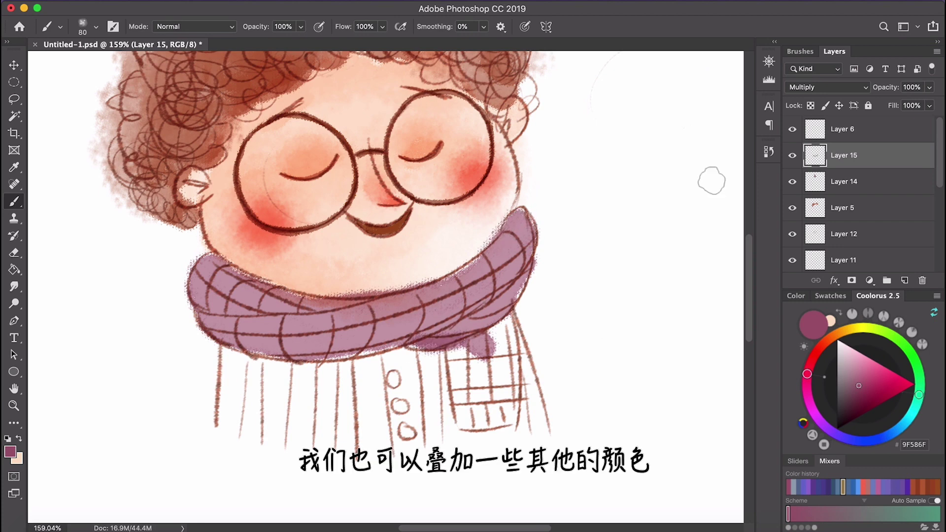
Paint the lower part of the scarf's hanging end with gray ADA3A8 sampled from the hat
scroll(683, 175, "down", 2)
scroll(683, 175, "up", 4)
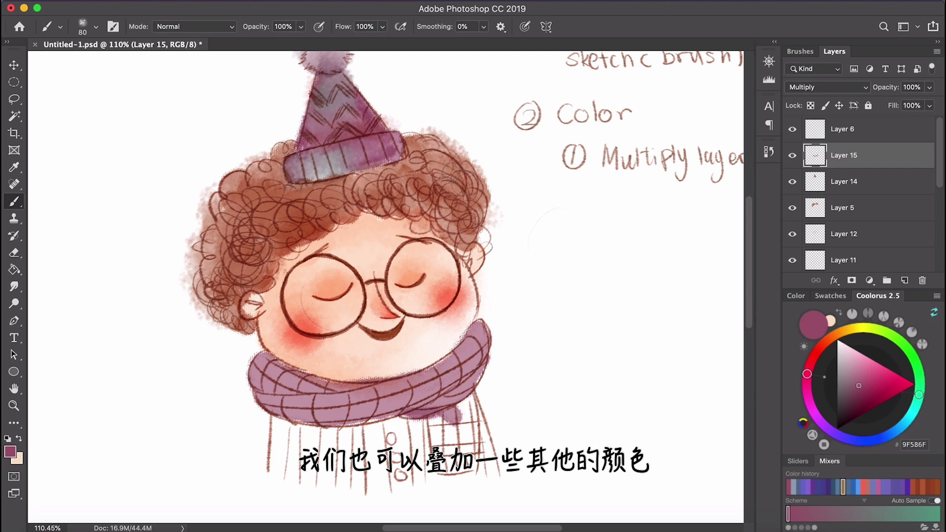
left_click(325, 163, "alt")
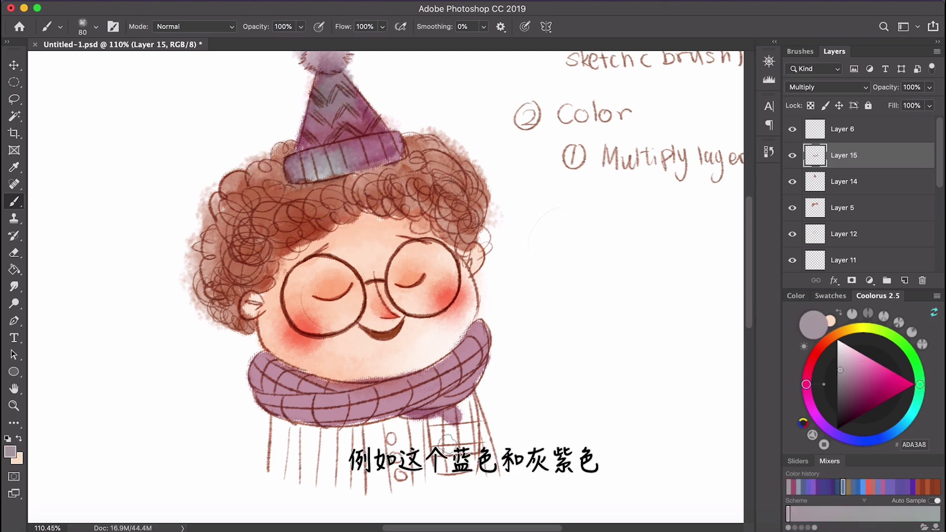
mouse_move(447, 440)
left_mouse_down()
mouse_move(438, 457)
mouse_move(471, 433)
left_mouse_up()
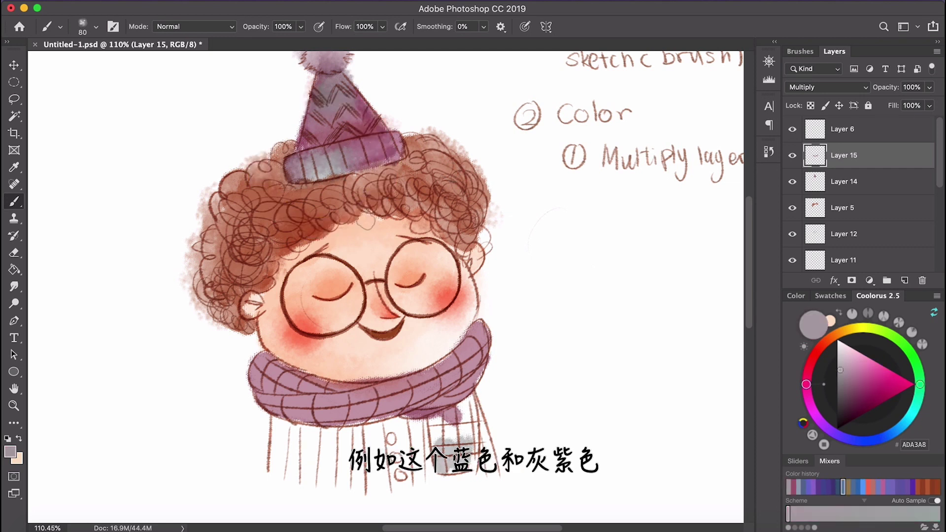
Sample the scarf's color, deepen it to 9E6677, and paint the upper part of the scarf's hanging end
left_click(342, 105, "alt")
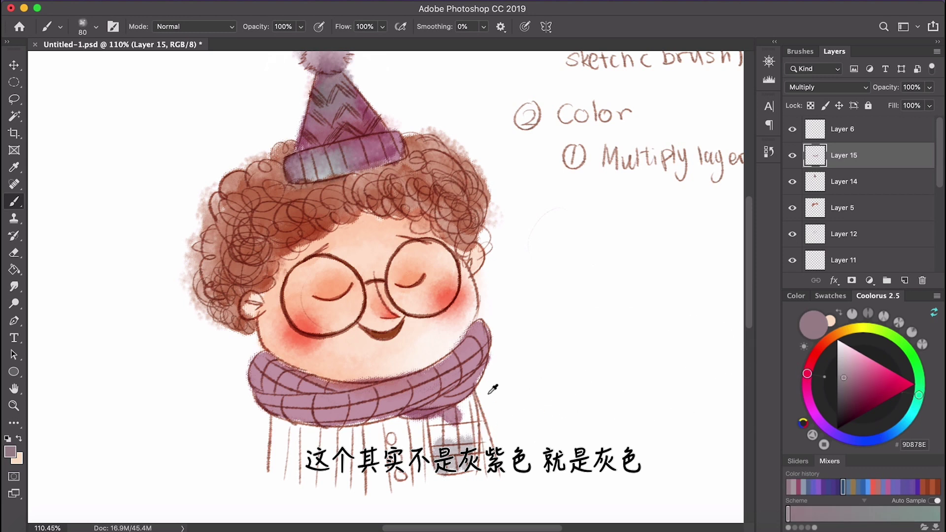
left_click(472, 361, "alt")
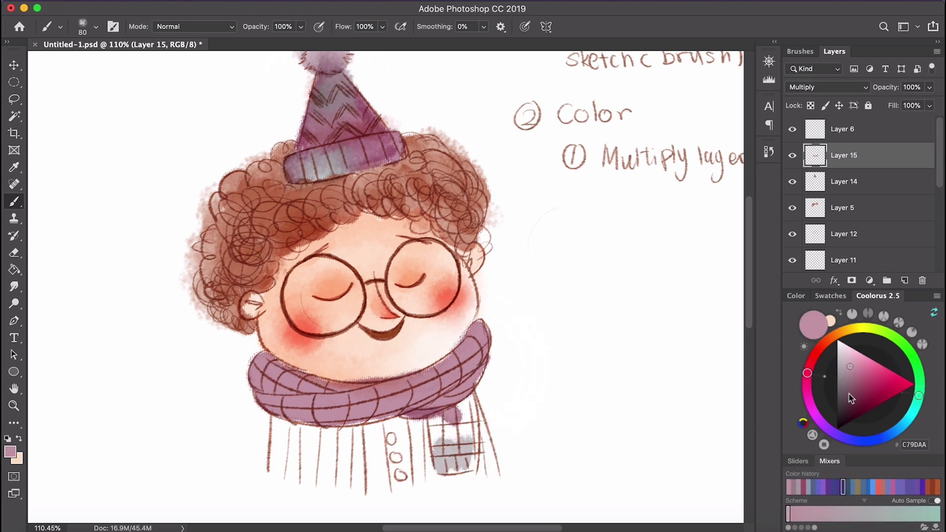
left_click_drag(852, 371, 854, 383)
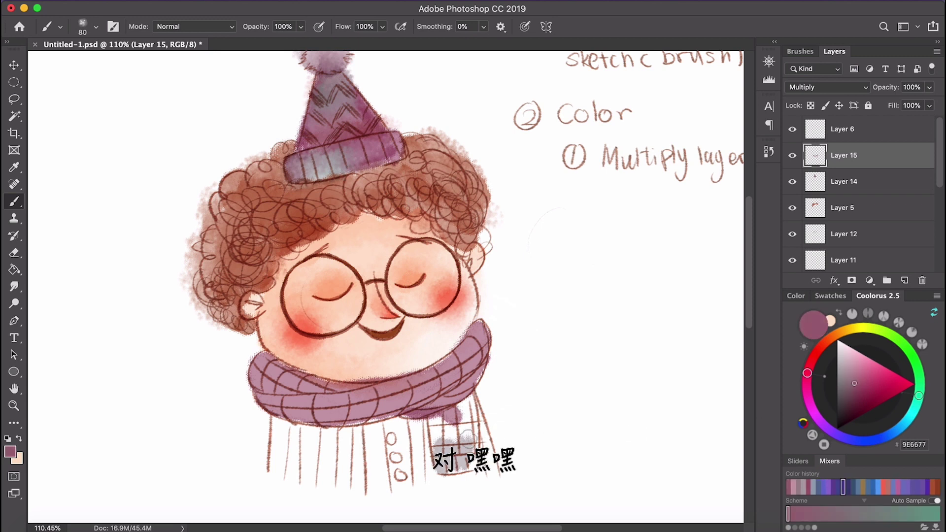
left_click_drag(441, 425, 473, 407)
Add dark purple 7C4959 shadows to the top of the scarf's hanging end and the folds of its wrap
left_click_drag(874, 387, 853, 395)
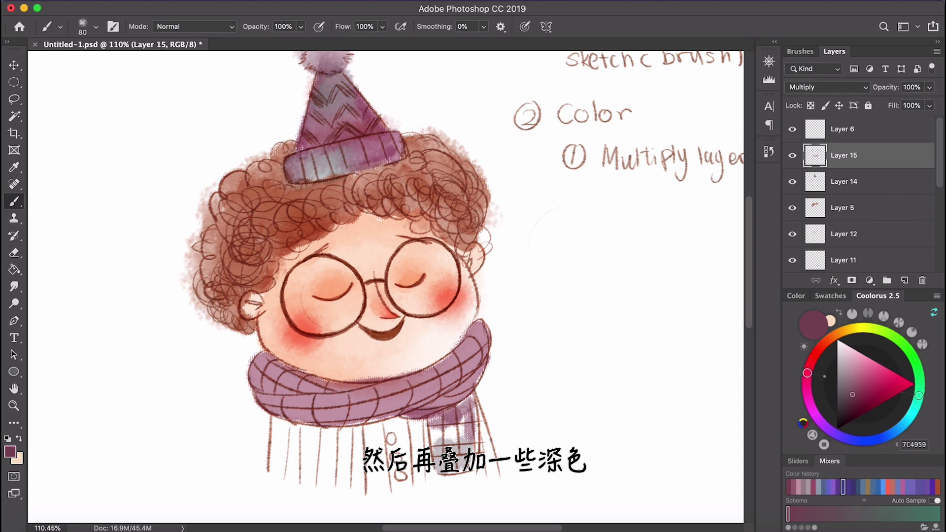
mouse_move(435, 421)
left_mouse_down()
mouse_move(470, 402)
mouse_move(462, 419)
left_mouse_up()
left_click_drag(271, 390, 372, 394)
left_click_drag(490, 340, 419, 392)
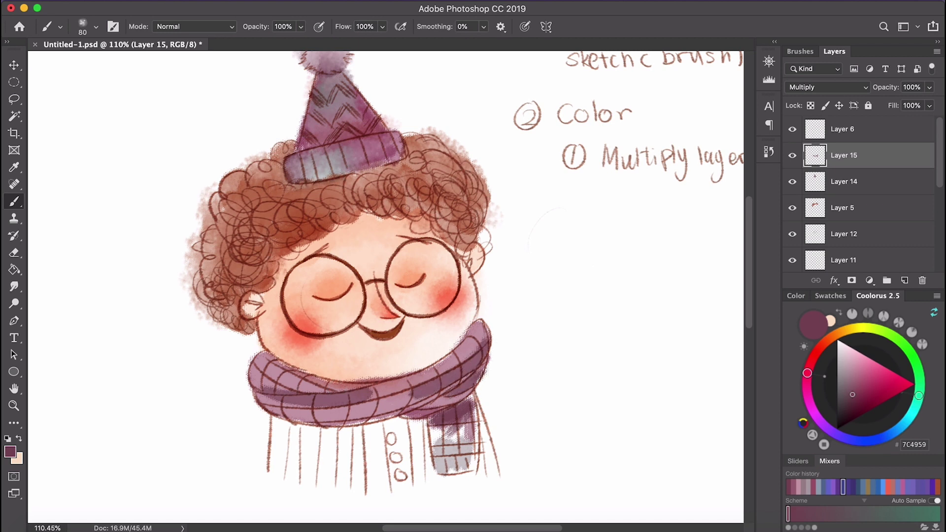
Add dark purple 7C4959 shadow strokes along the lower fold of the scarf's wrap, undoing and repainting them until they fit
mouse_move(258, 405)
left_mouse_down()
mouse_move(270, 421)
mouse_move(370, 415)
left_mouse_up()
key("super+z")
key("super+z")
mouse_move(269, 413)
left_mouse_down()
mouse_move(344, 418)
mouse_move(387, 407)
left_mouse_up()
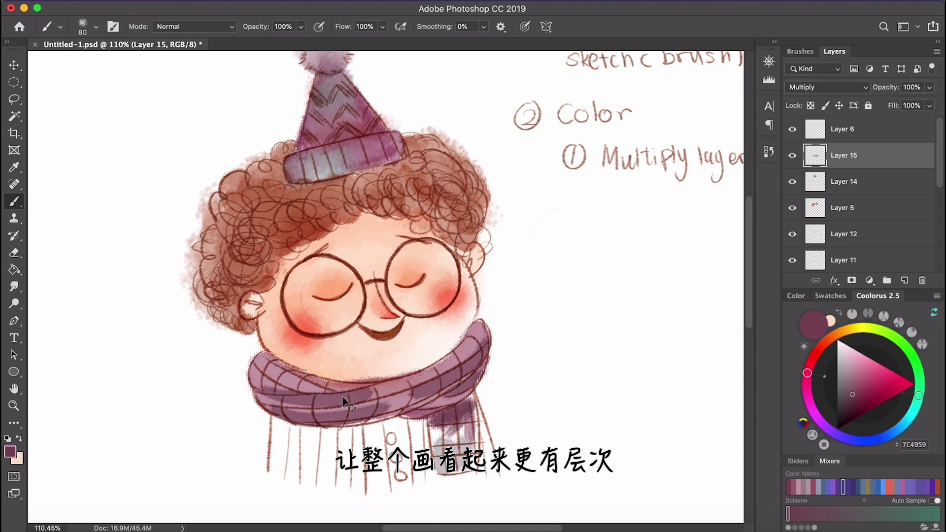
key("super+z")
mouse_move(262, 411)
left_mouse_down()
mouse_move(349, 425)
mouse_move(385, 416)
left_mouse_up()
key("super+z")
left_click_drag(289, 404, 402, 407)
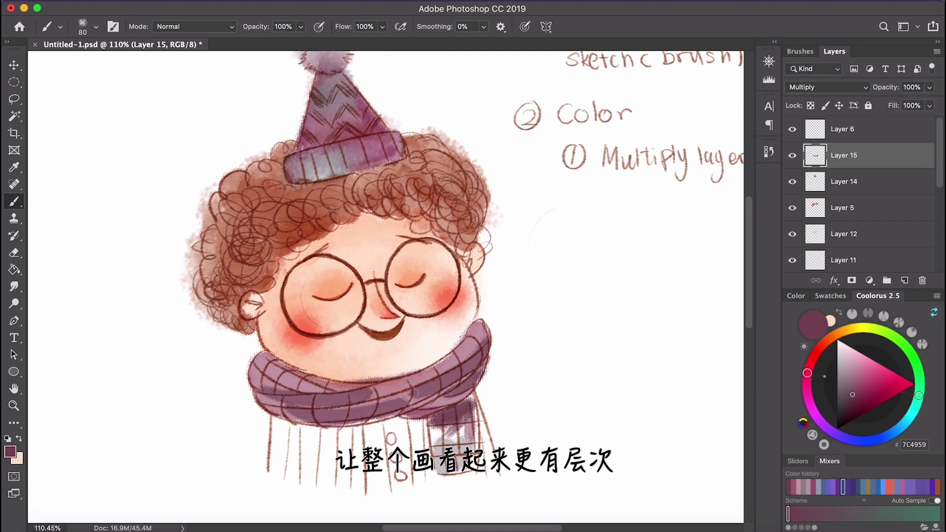
Smudge the shadows and edges on the left part of the scarf's wrap and down its hanging end
key("r")
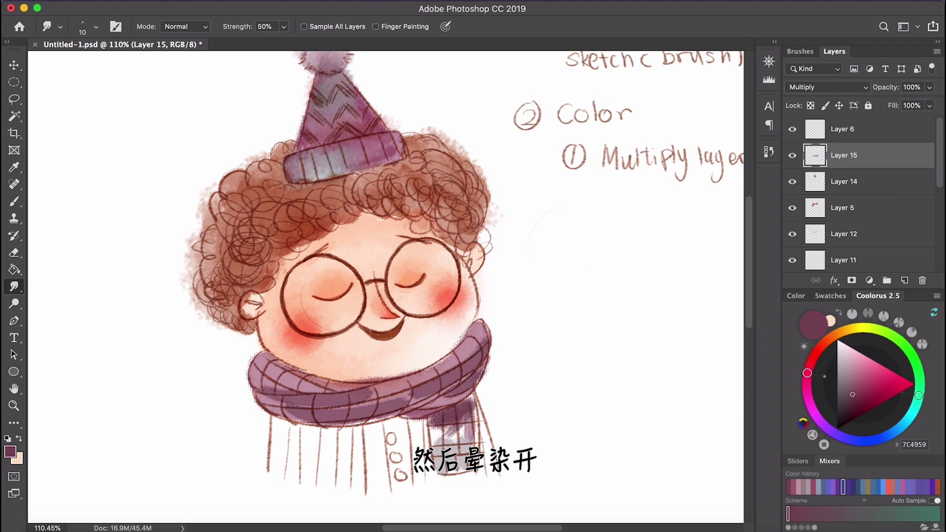
left_click_drag(272, 388, 247, 383)
left_click_drag(291, 403, 276, 418)
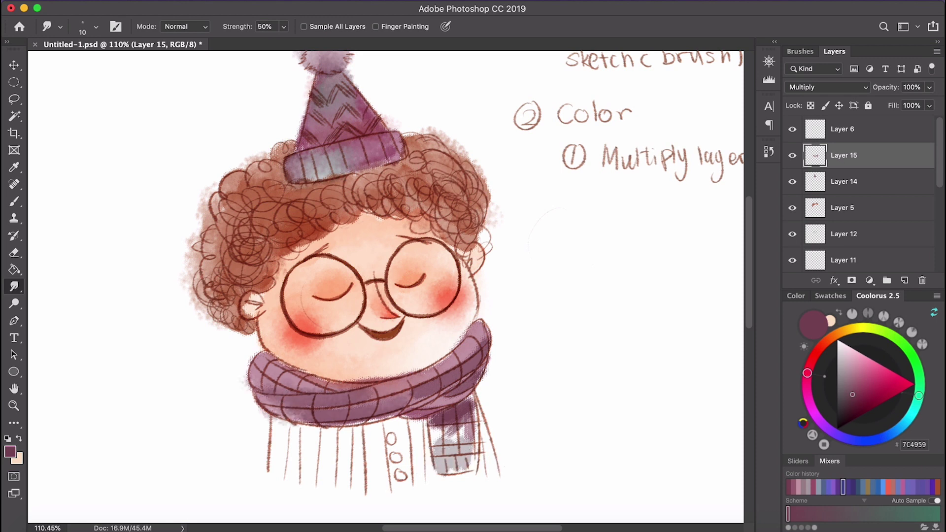
mouse_move(432, 416)
left_mouse_down()
mouse_move(461, 439)
mouse_move(426, 442)
left_mouse_up()
key("bracketright")
left_click_drag(461, 413, 448, 438)
left_click_drag(470, 408, 475, 453)
Smudge the right part and lower edge of the scarf's wrap, and soften the hanging end further at 20 px
left_click_drag(467, 364, 455, 353)
mouse_move(441, 379)
left_mouse_down()
mouse_move(430, 363)
mouse_move(492, 343)
left_mouse_up()
left_click_drag(480, 331, 469, 319)
left_click_drag(475, 376, 484, 388)
key("bracketright")
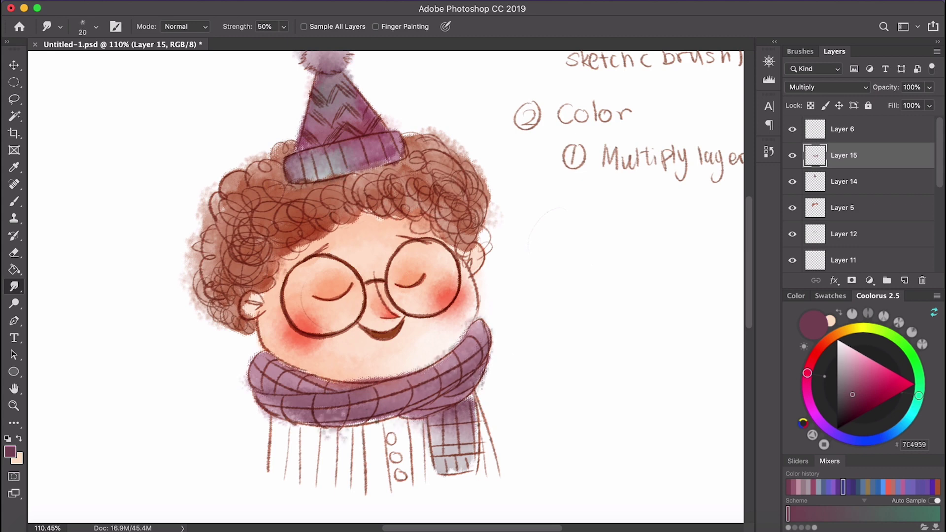
left_click_drag(330, 412, 411, 424)
scroll(396, 393, "down", 5)
scroll(396, 393, "up", 6)
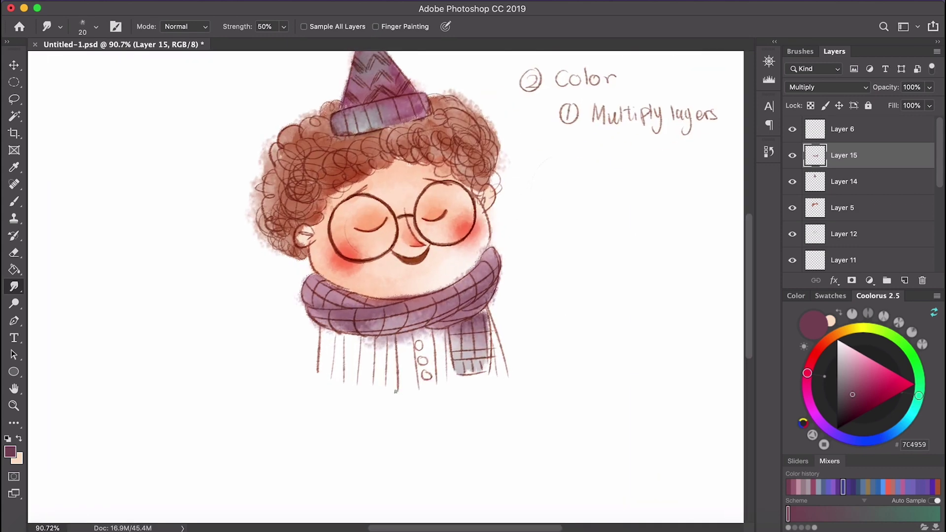
left_click_drag(479, 322, 498, 318)
mouse_move(464, 340)
left_mouse_down()
mouse_move(449, 367)
mouse_move(477, 408)
mouse_move(475, 364)
left_mouse_up()
scroll(447, 288, "down", 5)
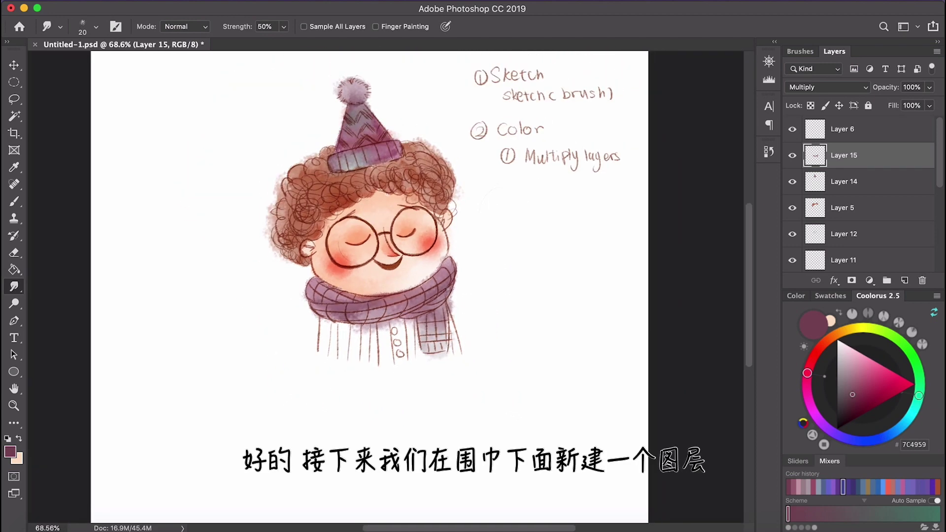
Add a new layer directly below the scarf's layer, Layer 15, checking which layer holds the scarf
scroll(447, 288, "up", 5)
left_click(838, 182)
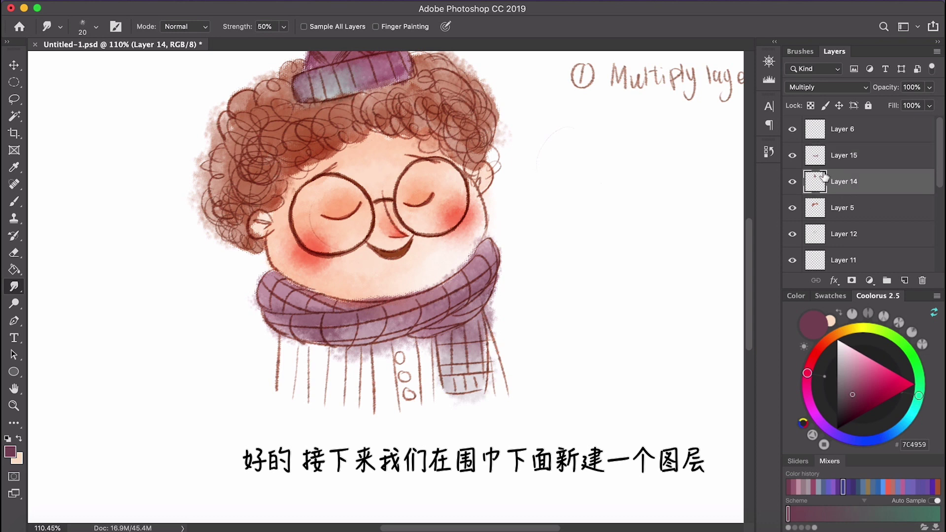
left_click(792, 155)
left_click(792, 156)
left_click(905, 281)
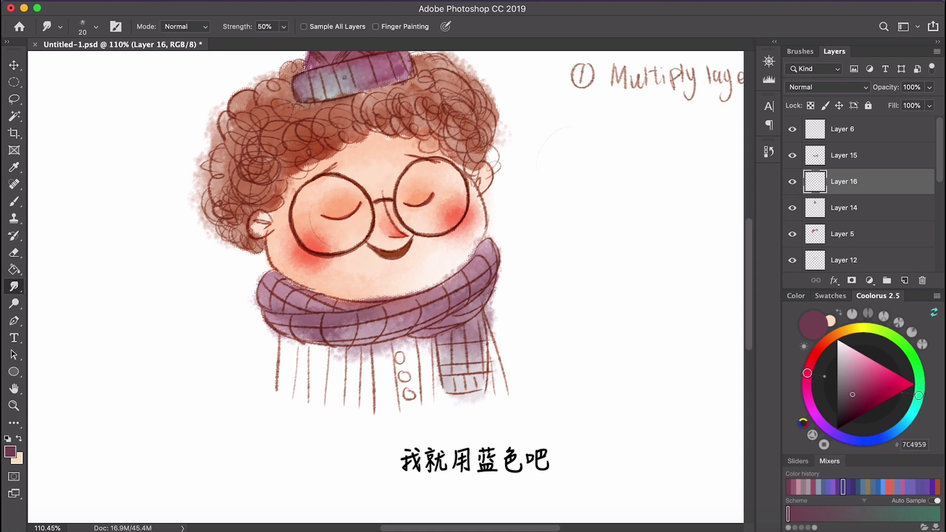
Choose blue 7A96BE for the coat and set the watercolor 1 brush to 90 px
key("b")
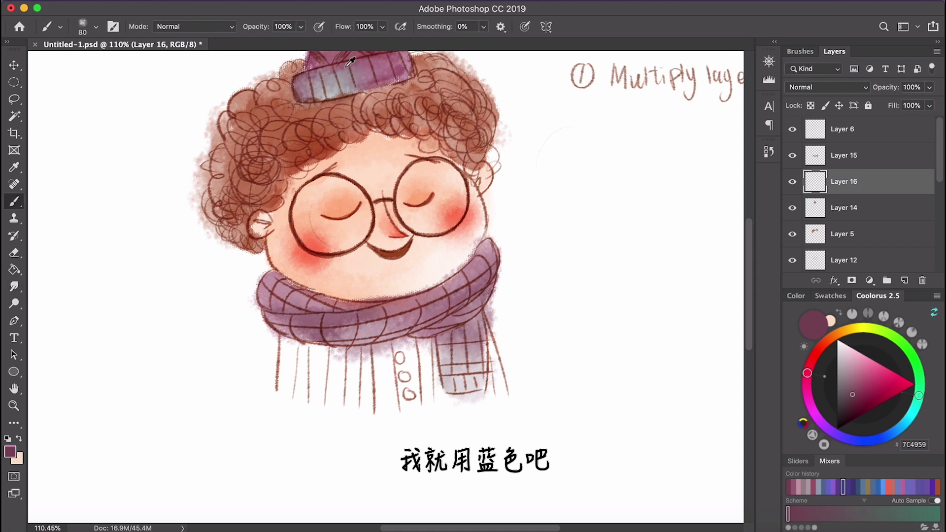
left_click(348, 65, "alt")
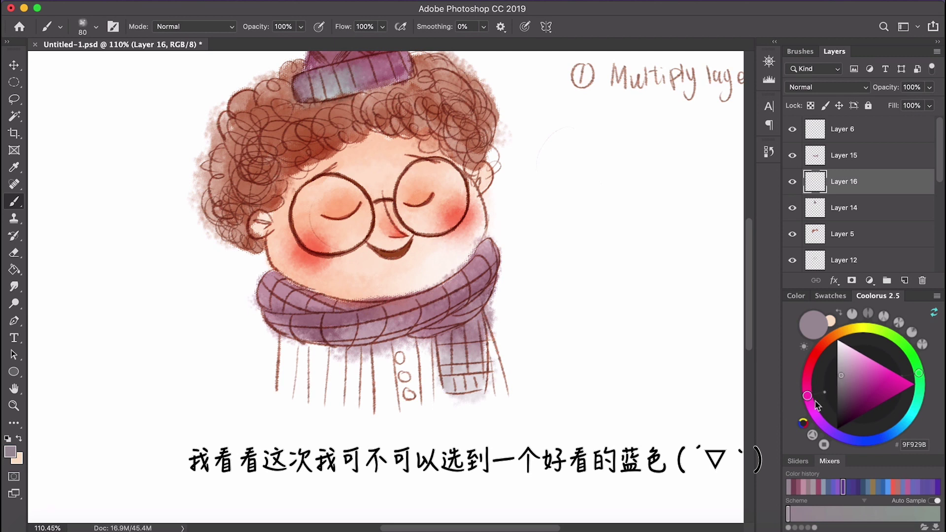
mouse_move(809, 399)
left_mouse_down()
mouse_move(843, 441)
mouse_move(887, 436)
left_mouse_up()
left_click(854, 371)
left_click(858, 375)
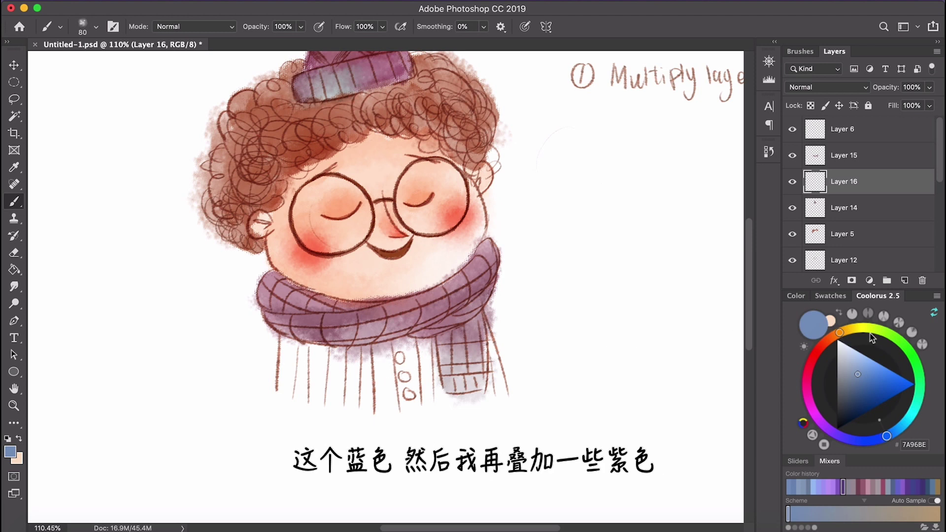
left_click(799, 52)
key("]")
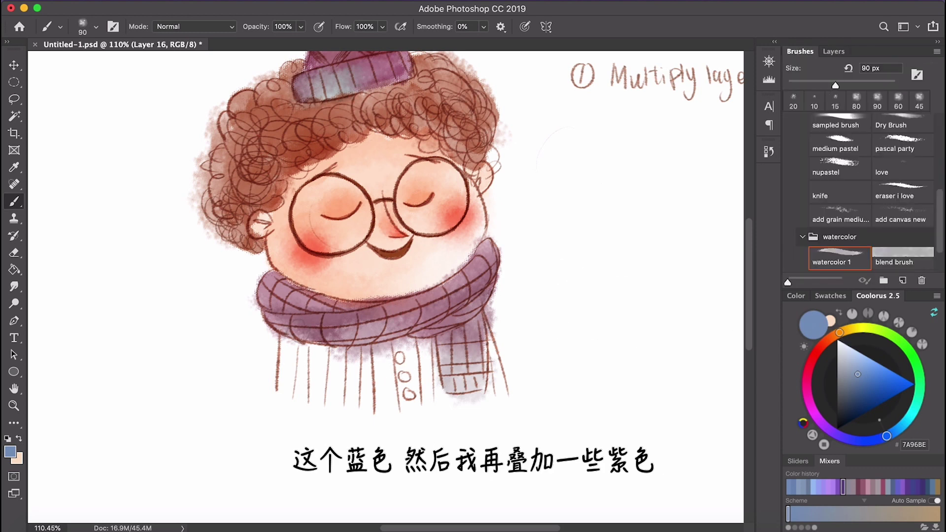
key("]")
key("[")
Try a blue stroke on the coat, undo it, and set the new layer's blend mode to Multiply
left_click_drag(289, 348, 296, 367)
left_click(834, 51)
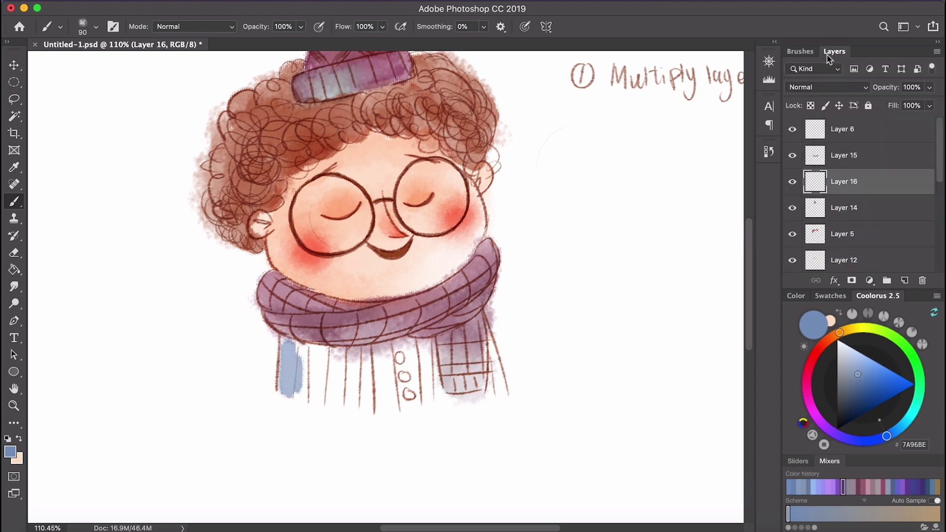
key("super+z")
left_click(809, 87)
left_click(804, 124)
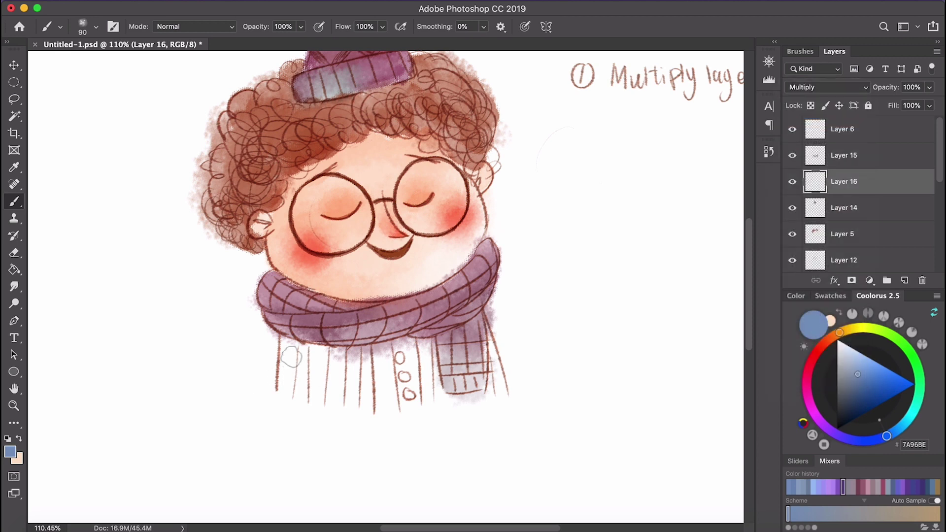
Paint both sides of the coat in blue 7A96BE, leaving the inner shirt and the scarf's hanging end unpainted
mouse_move(284, 365)
left_mouse_down()
mouse_move(333, 379)
mouse_move(297, 371)
mouse_move(286, 345)
mouse_move(298, 404)
left_mouse_up()
left_click_drag(419, 340, 429, 409)
mouse_move(493, 331)
left_mouse_down()
mouse_move(501, 383)
mouse_move(473, 402)
mouse_move(437, 402)
mouse_move(505, 394)
left_mouse_up()
mouse_move(416, 345)
left_mouse_down()
mouse_move(443, 398)
mouse_move(508, 394)
left_mouse_up()
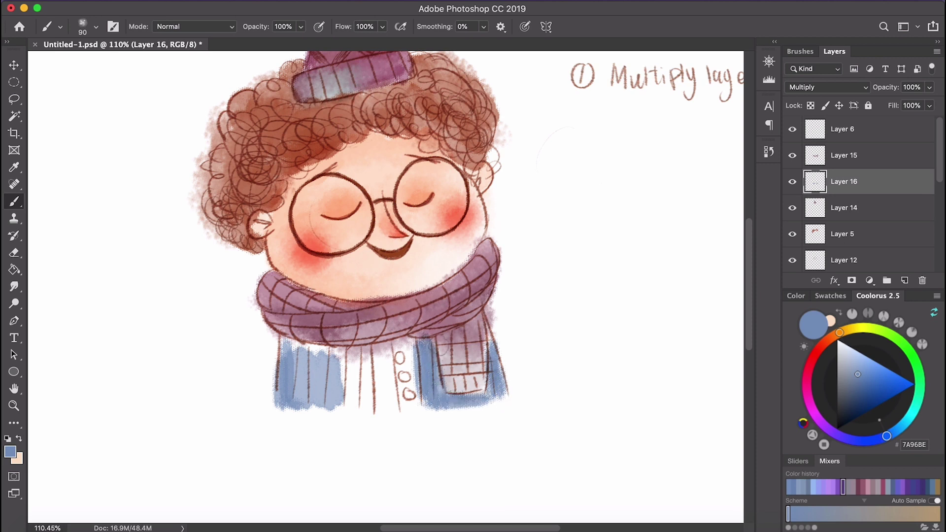
mouse_move(419, 343)
left_mouse_down()
mouse_move(367, 353)
mouse_move(400, 359)
mouse_move(350, 400)
left_mouse_up()
key("super+z")
mouse_move(368, 350)
left_mouse_down()
mouse_move(361, 401)
mouse_move(336, 392)
left_mouse_up()
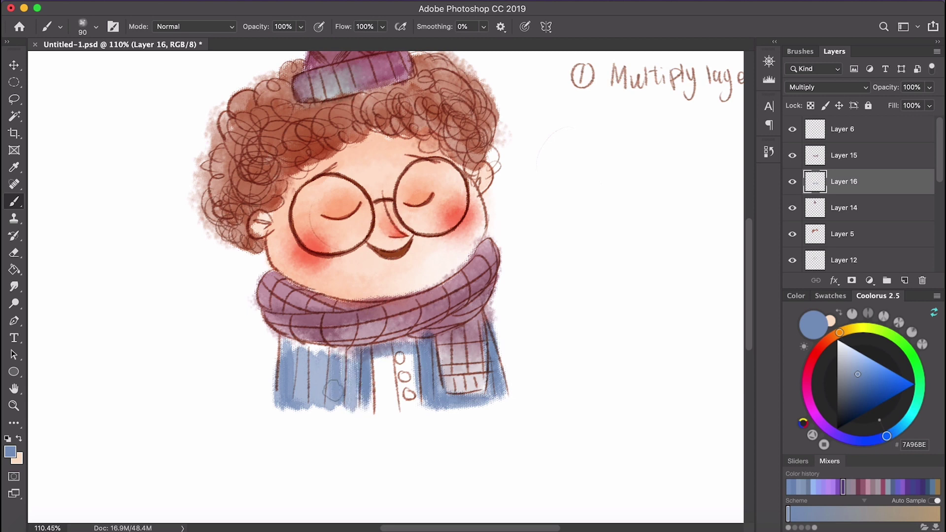
Add a streak of scarf purple C197A5 and patches of cheek red FD8967 to the coat
left_click(316, 282, "alt")
mouse_move(303, 347)
left_mouse_down()
mouse_move(327, 385)
mouse_move(296, 404)
mouse_move(315, 414)
left_mouse_up()
left_click(448, 216, "alt")
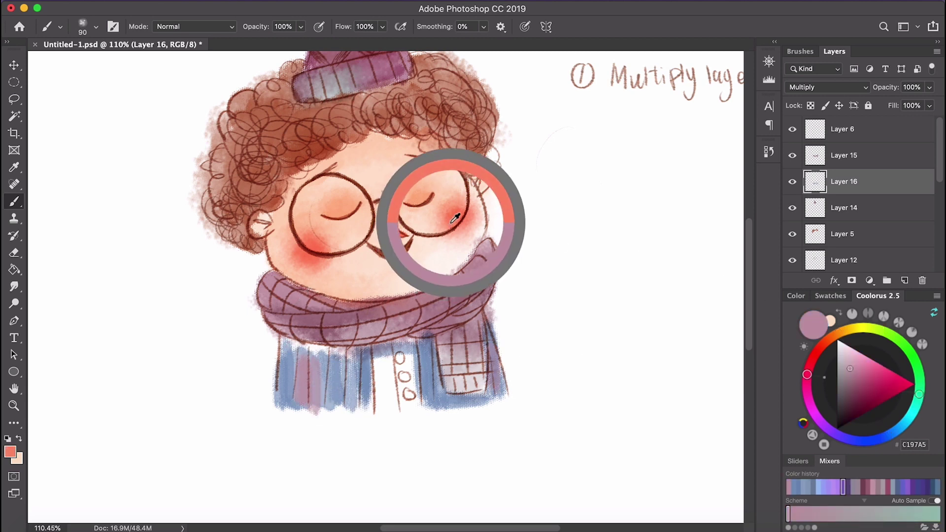
left_click_drag(291, 347, 381, 353)
left_click_drag(472, 404, 447, 402)
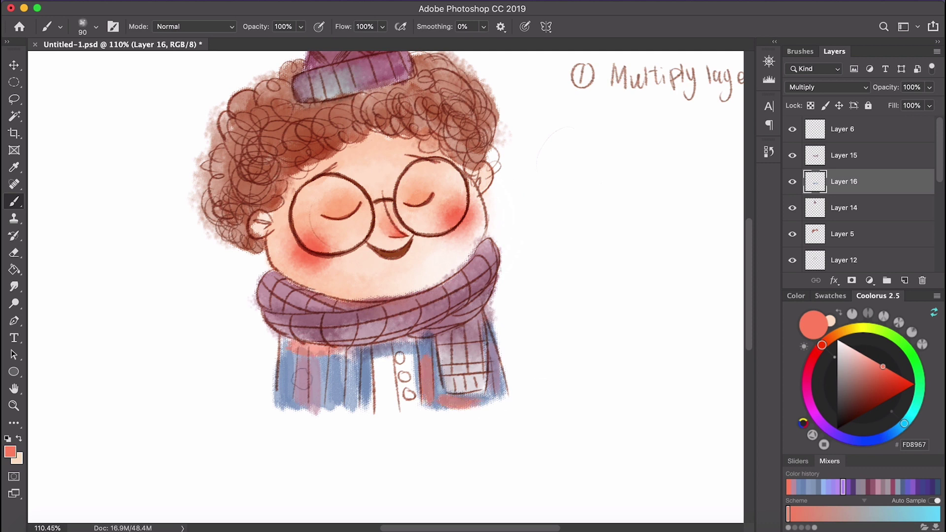
Choose pale yellow FFF5A8 and paint small patches on the coat's left side and lower right edge
left_click_drag(871, 337, 857, 328)
left_click(864, 354)
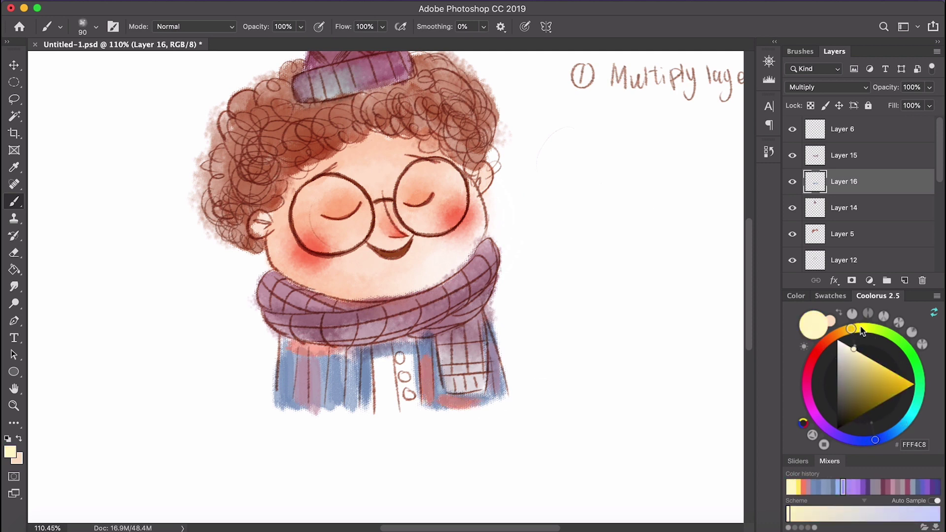
left_click_drag(282, 365, 310, 380)
left_click_drag(488, 380, 497, 393)
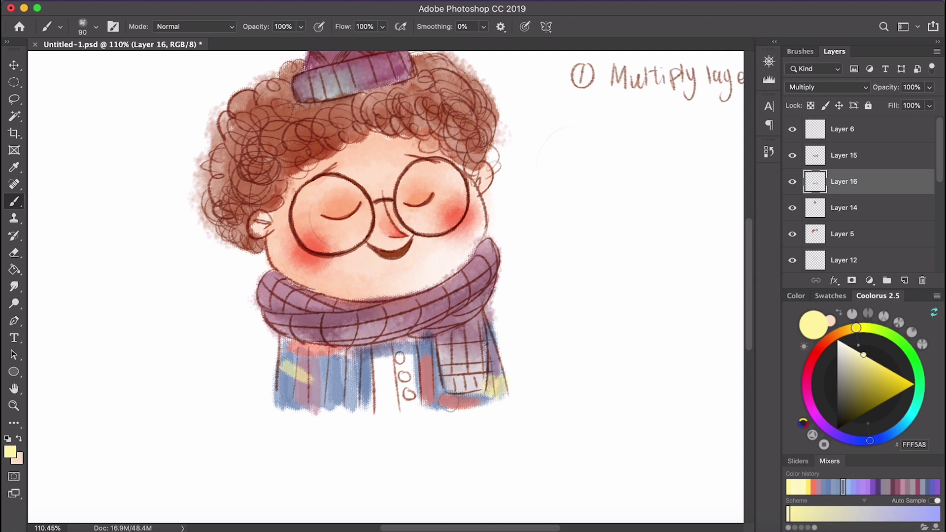
Smudge the blue, purple, red and yellow patches together on the left side of the coat
key("r")
left_click_drag(306, 375, 281, 392)
key("super+z")
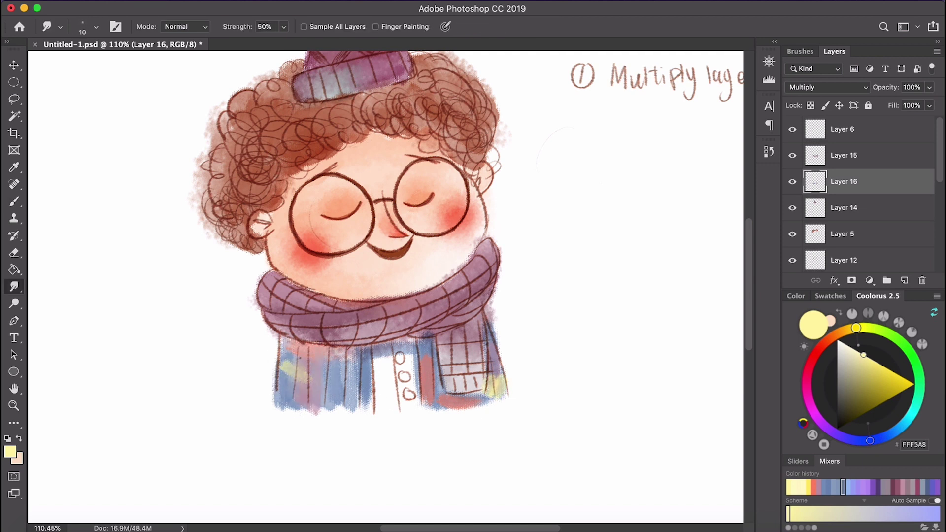
mouse_move(300, 357)
left_mouse_down()
mouse_move(282, 409)
mouse_move(366, 410)
left_mouse_up()
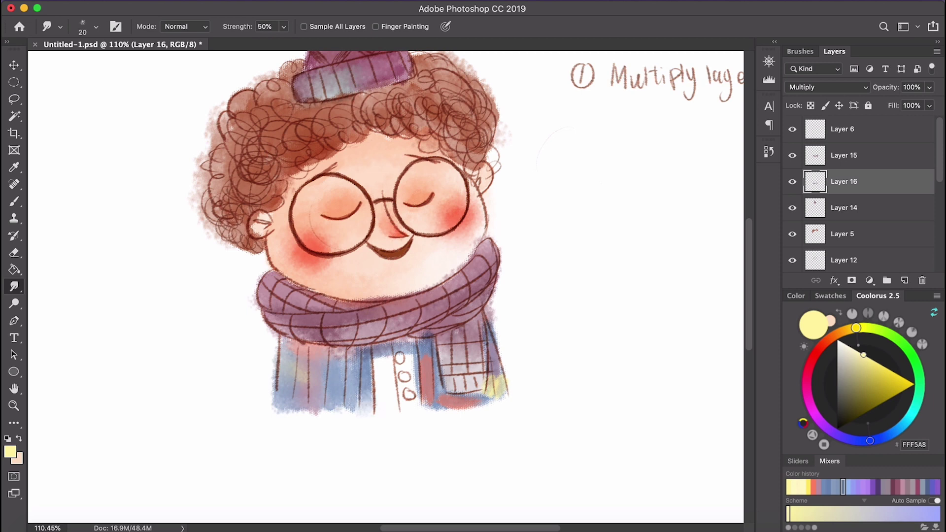
Smudge the coat's colors around the scarf's hanging end at 15 px and soften the coat's lower left edge
mouse_move(486, 395)
left_mouse_down()
mouse_move(506, 382)
mouse_move(493, 347)
mouse_move(507, 382)
left_mouse_up()
key("bracketleft")
mouse_move(481, 396)
left_mouse_down()
mouse_move(438, 405)
mouse_move(427, 385)
left_mouse_up()
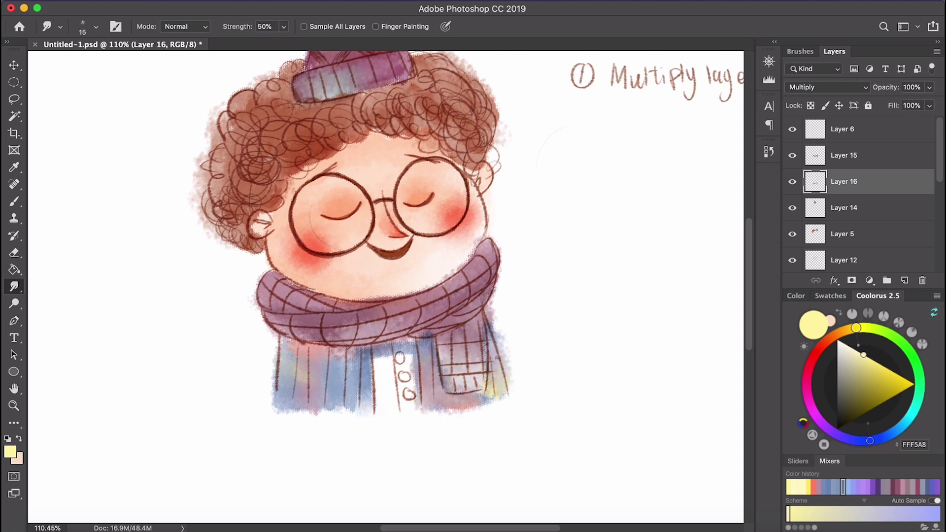
scroll(496, 328, "down", 3)
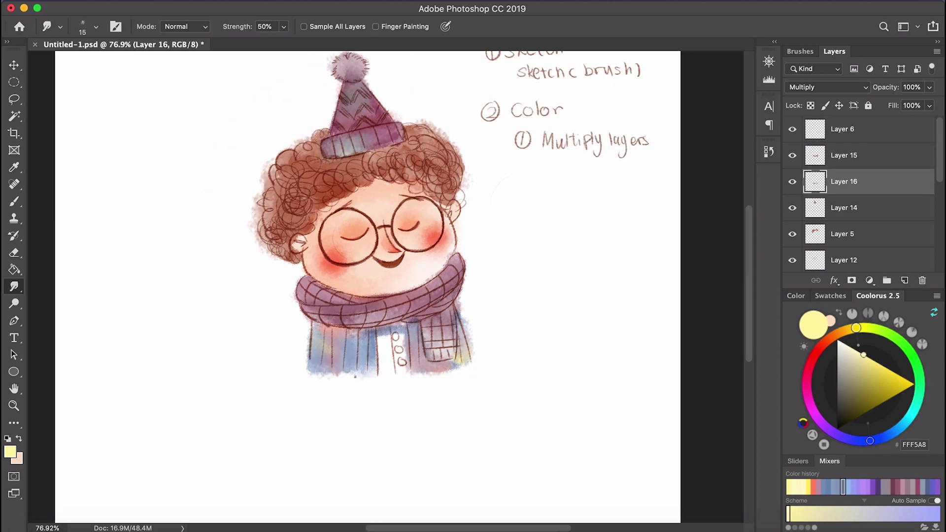
left_click_drag(355, 371, 323, 379)
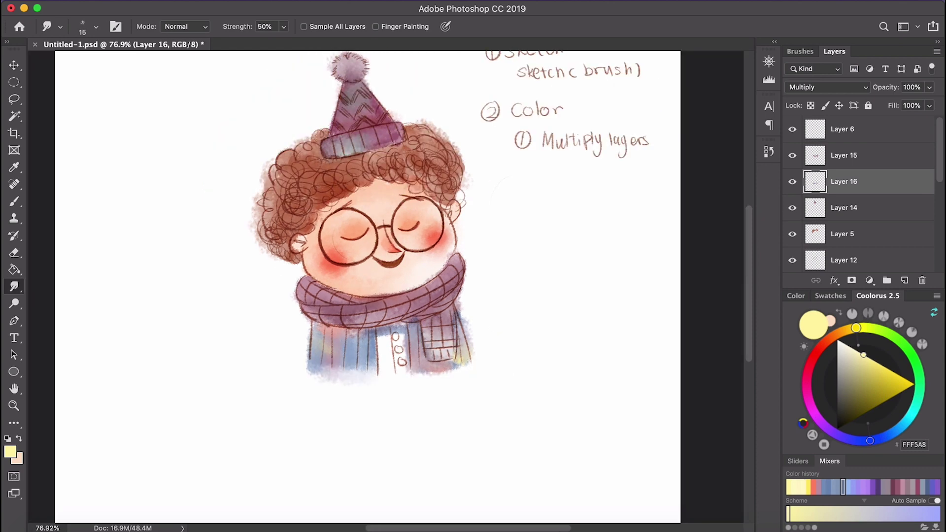
Smudge the coat's blue into the upper part of the inner shirt beside the buttons
scroll(386, 287, "down", 3)
scroll(386, 287, "up", 6)
scroll(386, 286, "right", 2)
scroll(386, 287, "up", 3)
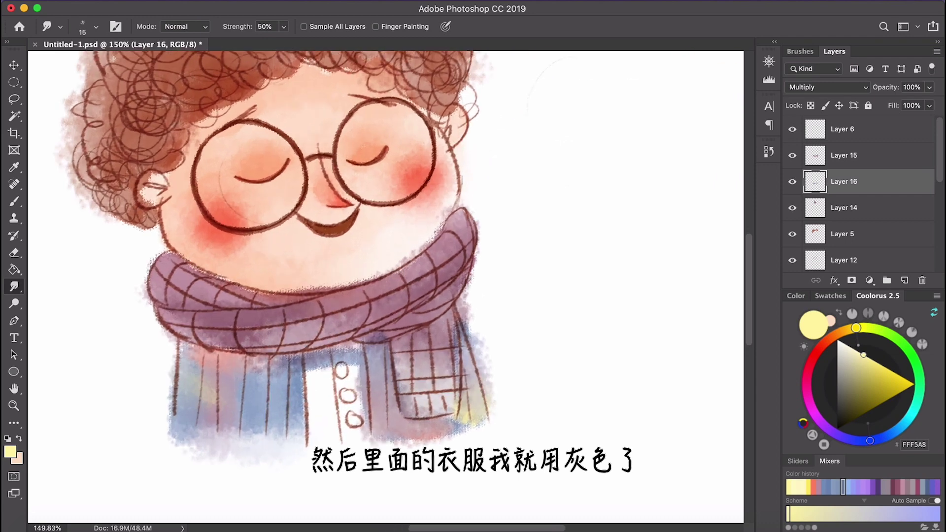
mouse_move(320, 369)
left_mouse_down()
mouse_move(323, 380)
mouse_move(354, 355)
left_mouse_up()
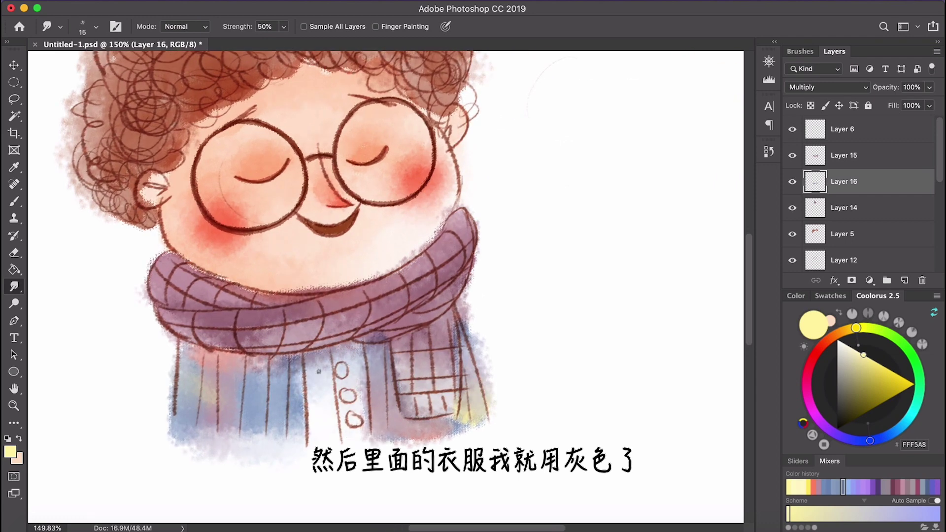
Choose light gray EEEEEE for the inner shirt and activate the Brush tool
scroll(345, 247, "down", 3)
scroll(383, 276, "up", 3)
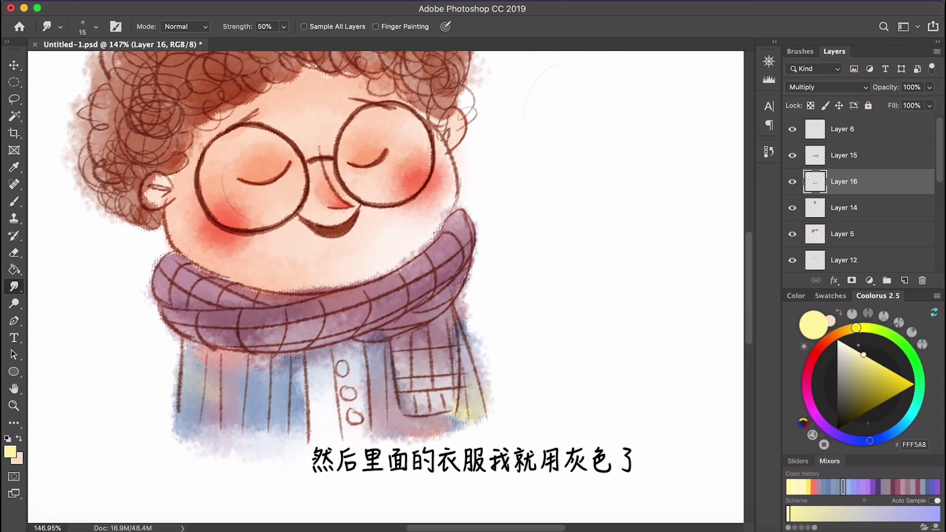
left_click(841, 353)
left_click_drag(836, 354, 832, 333)
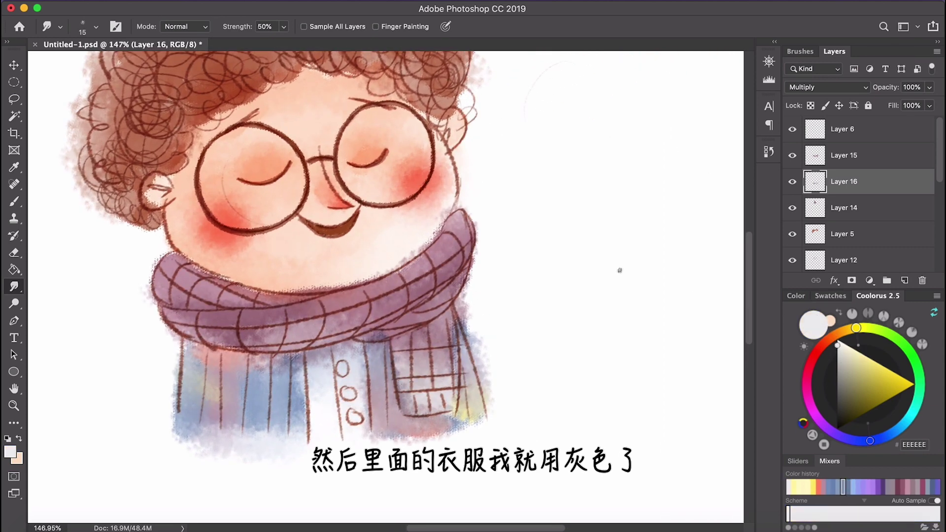
key("b")
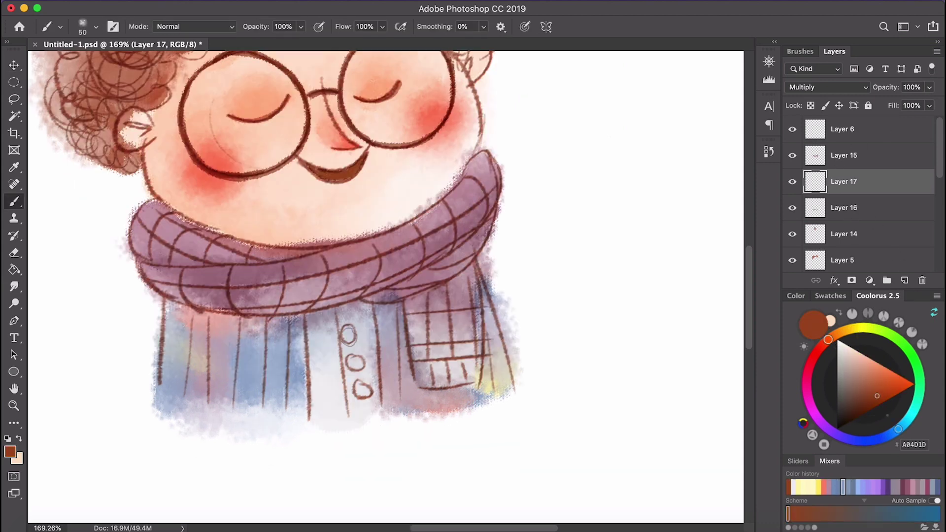
Paint the three shirt buttons in reddish brown A04D1D on Layer 17
left_click_drag(345, 334, 350, 335)
left_click_drag(344, 331, 370, 398)
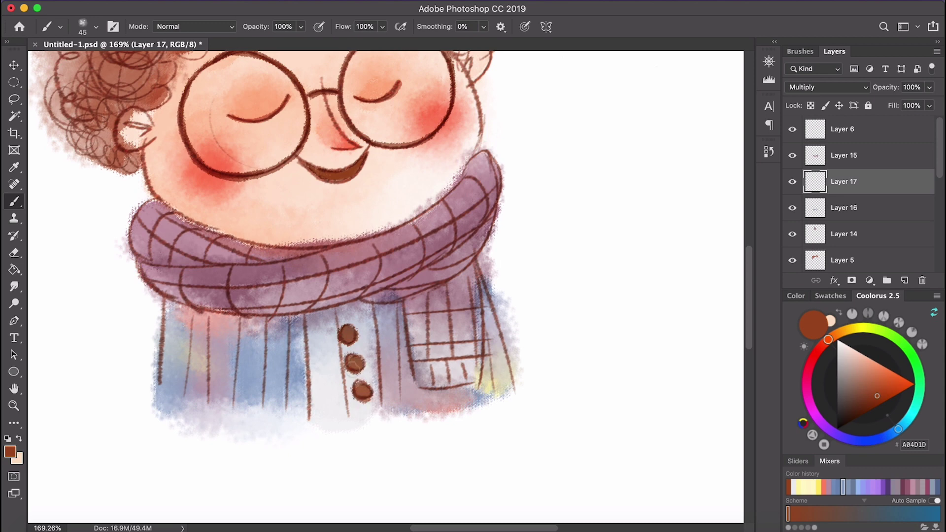
scroll(353, 369, "down", 10)
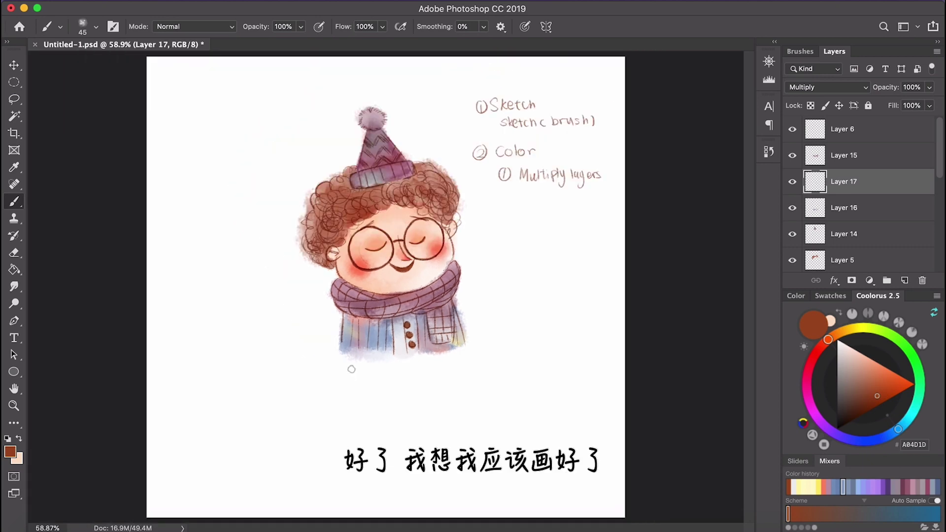
right_click(456, 280)
scroll(456, 280, "up", 4)
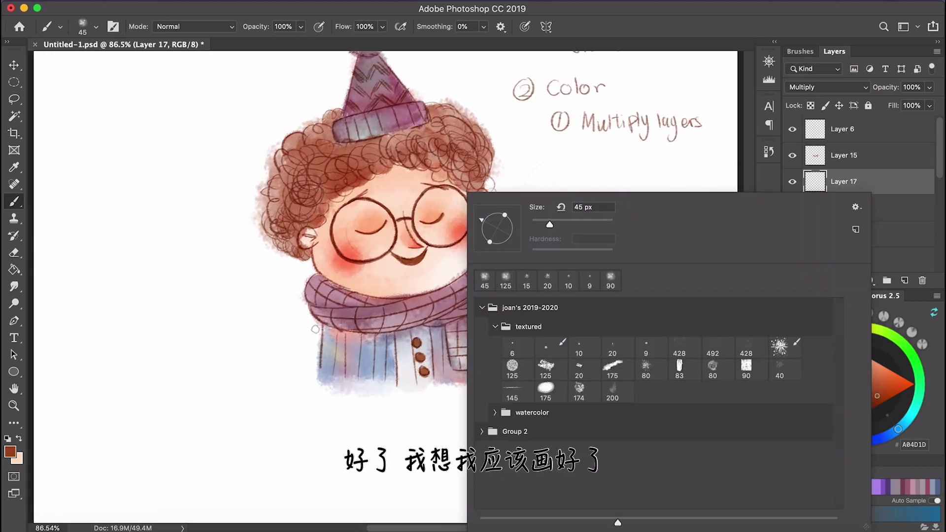
left_click(279, 341)
scroll(508, 221, "up", 2, "alt")
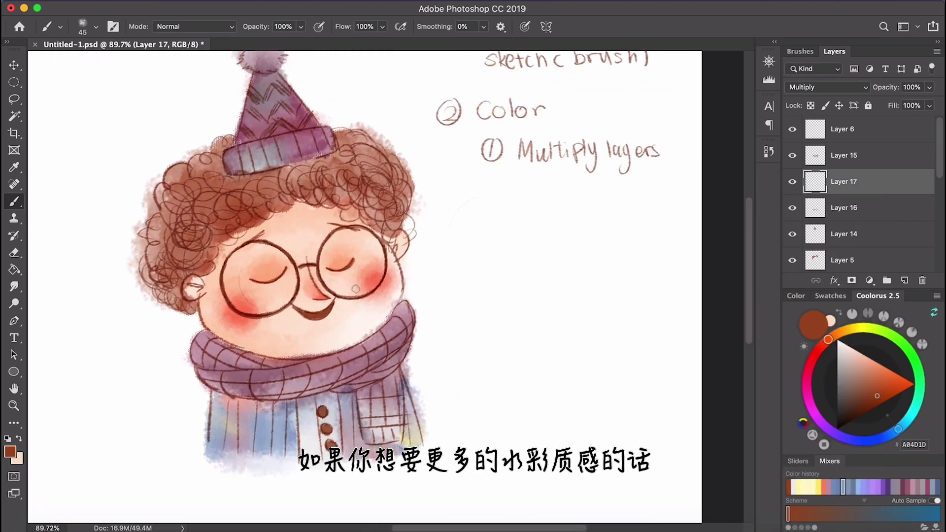
Choose the xiaoxinbrush watercolor splatter brush, enlarge it to 800 px and sample mauve BA909E from the scarf
left_click(800, 52)
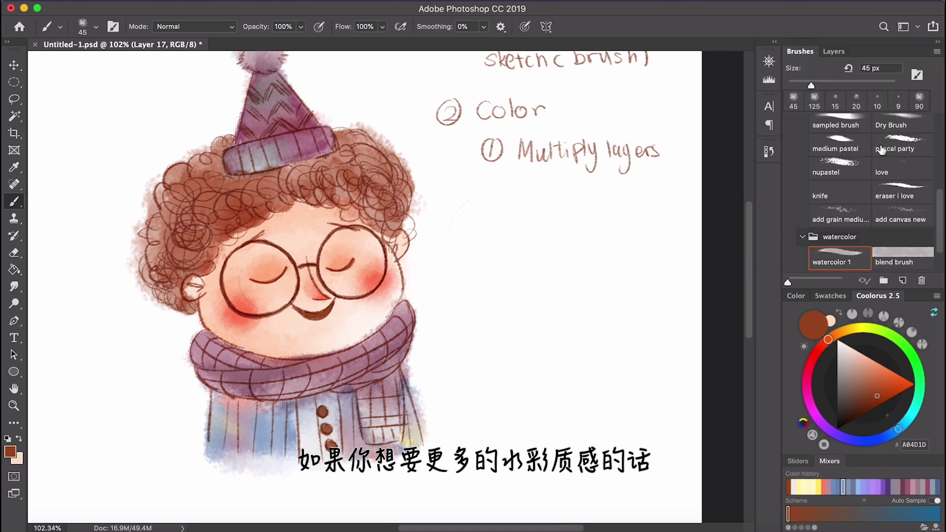
scroll(845, 236, "down", 2)
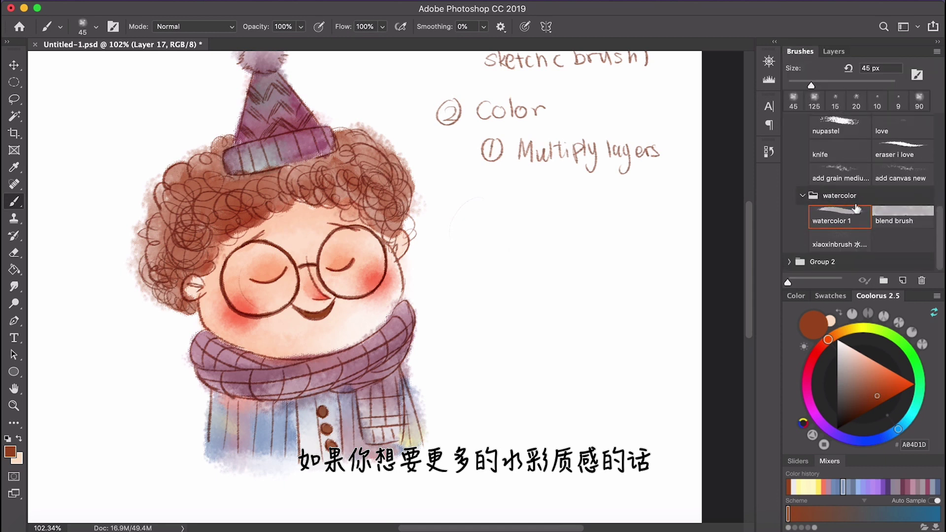
left_click(841, 245)
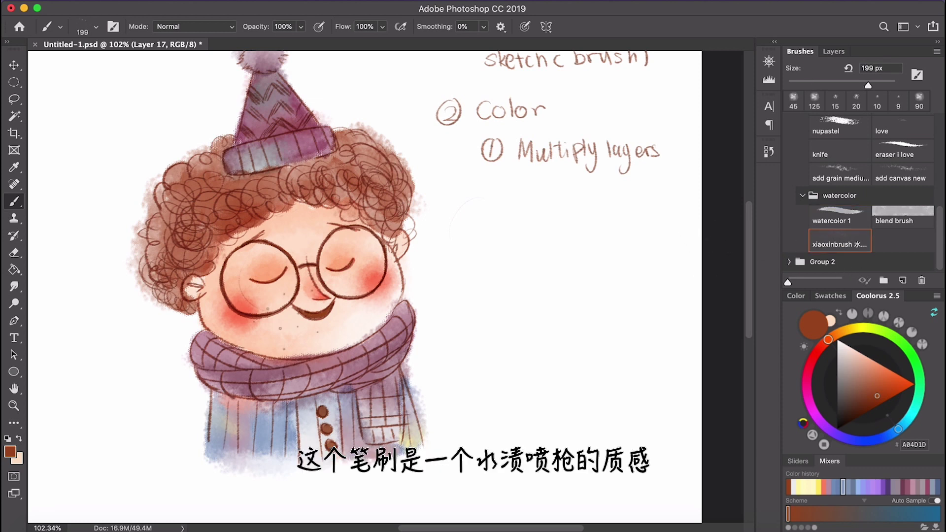
key("bracketright")
key("bracketright")
key("bracketright")
key("bracketright")
left_click(395, 336, "alt")
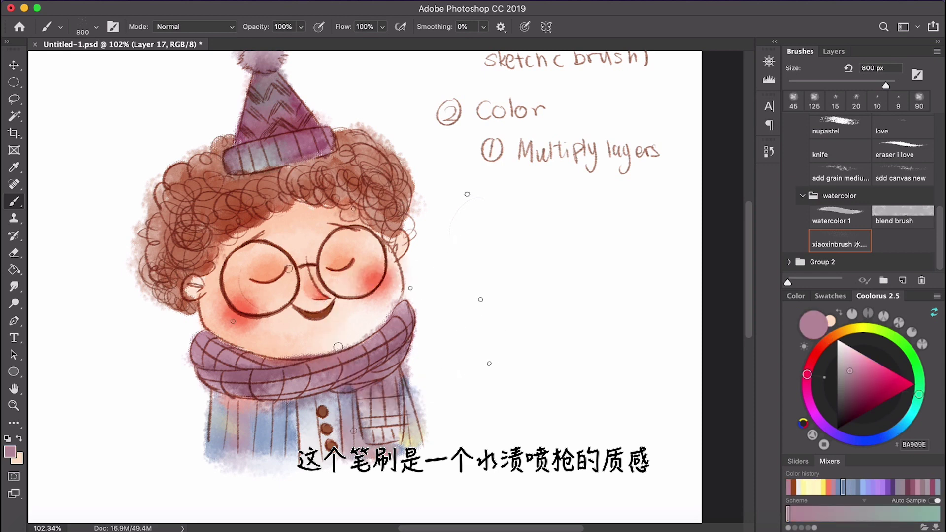
Scatter mauve watercolor specks around the character on Layer 17, reducing the splatter brush from 1000 px to 600 and 400 px
key("bracketright")
key("bracketright")
key("bracketright")
key("bracketright")
key("bracketleft")
key("bracketleft")
key("bracketleft")
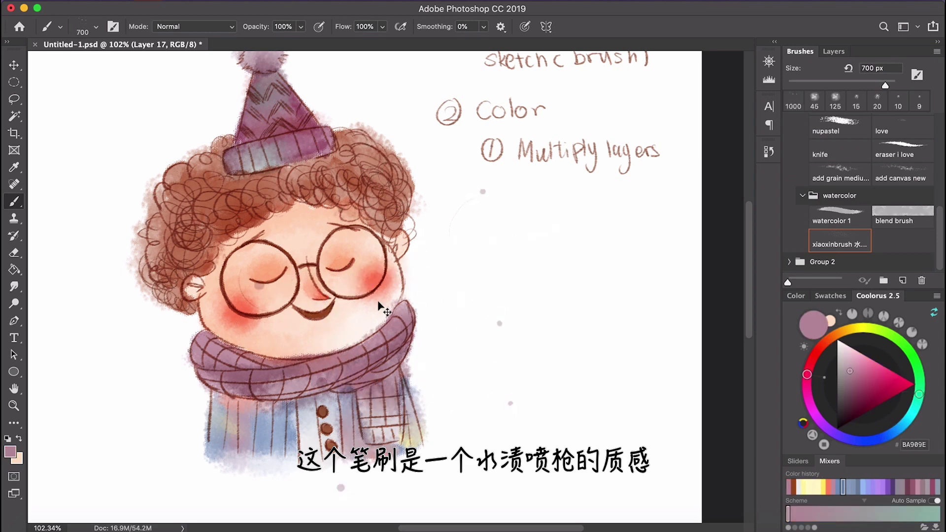
scroll(384, 296, "down", 3)
key("bracketleft")
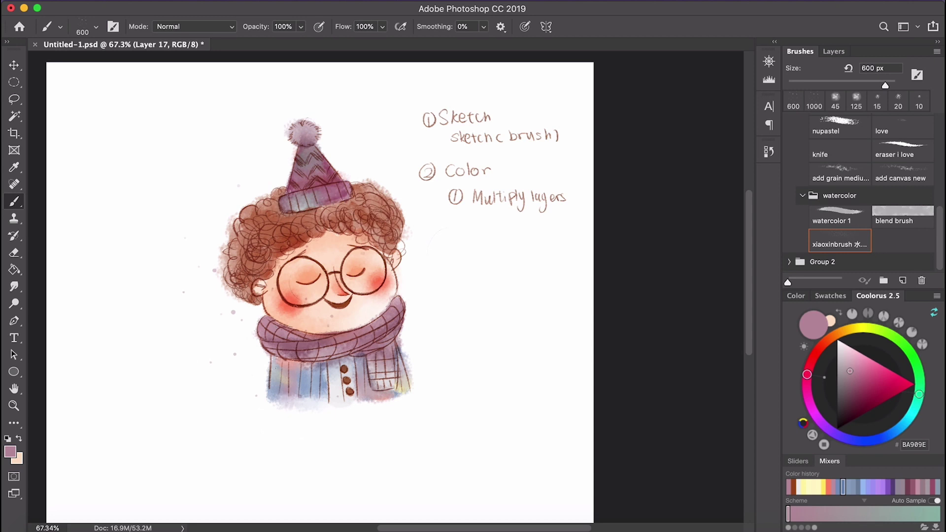
key("bracketleft")
key("bracketleft")
scroll(325, 266, "down", 4)
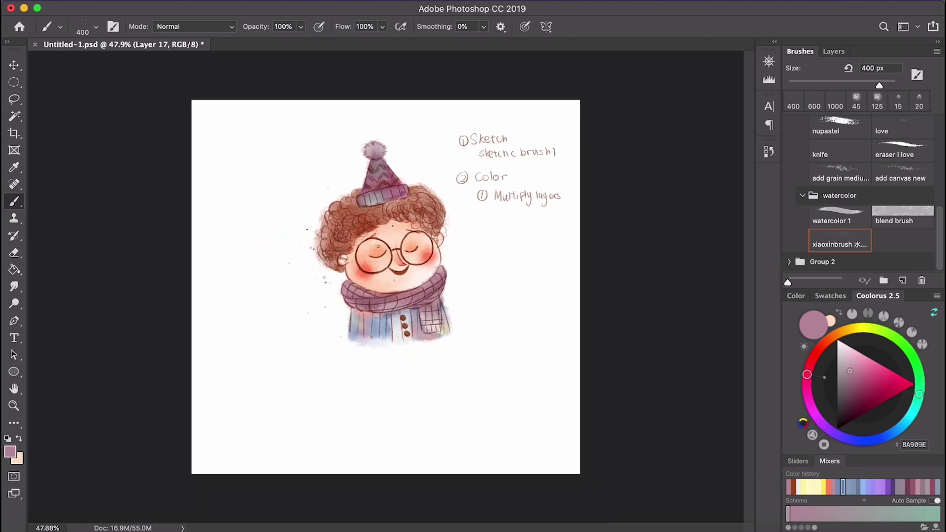
scroll(340, 259, "up", 7)
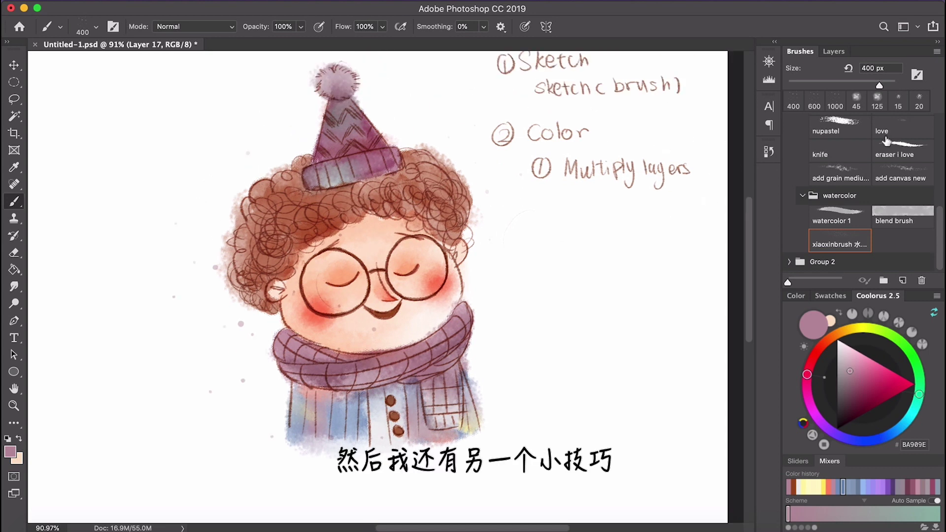
scroll(874, 136, "up", 5)
Toggle Layer 15's visibility to check it and add a new layer directly above it
left_click(834, 52)
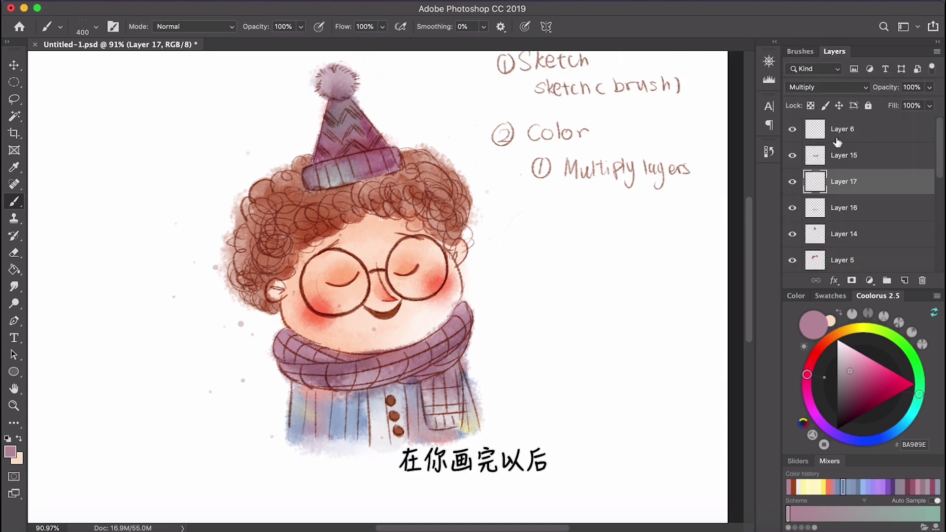
left_click(851, 157)
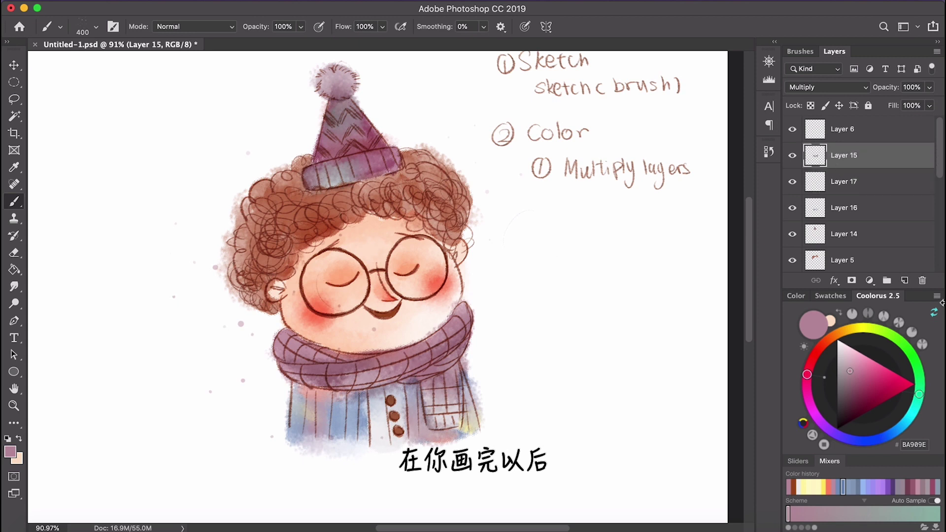
left_click(793, 155)
left_click(793, 155)
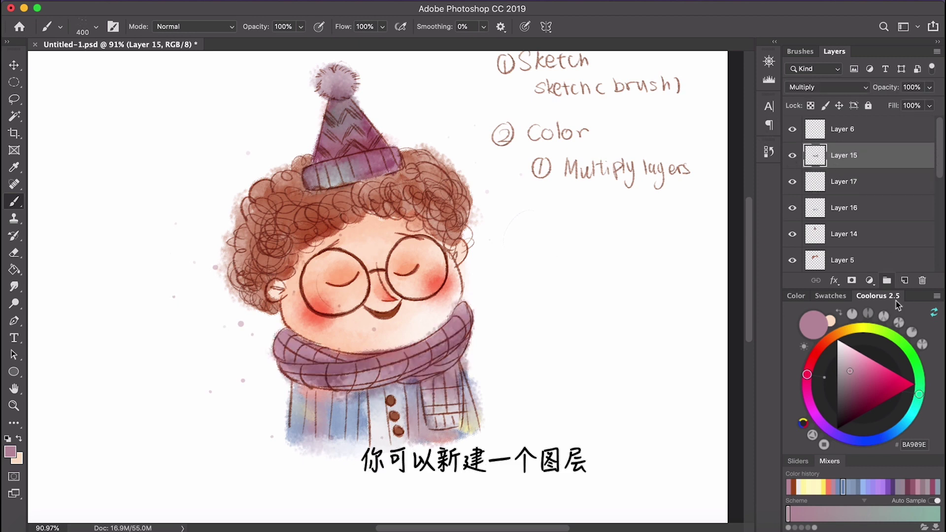
left_click(905, 281)
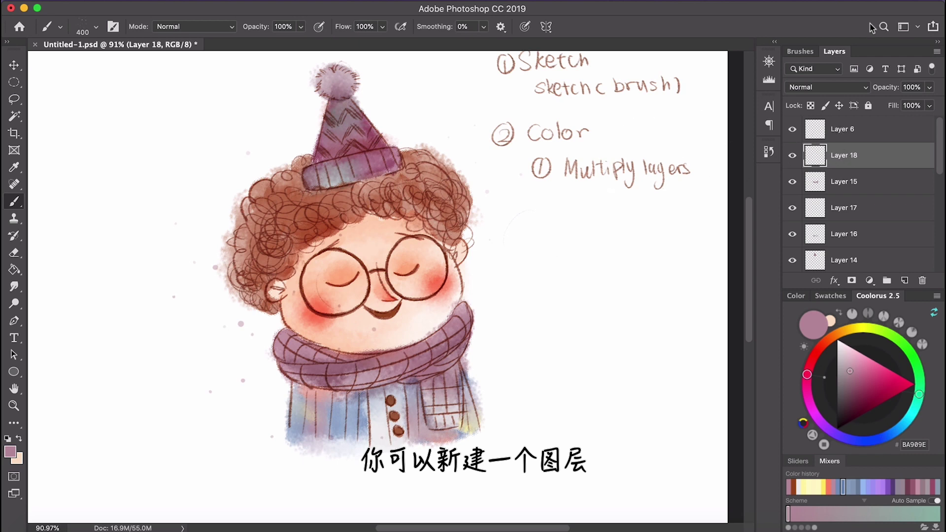
Choose the watercolor 1 brush at 300 px, try a stroke beside the hair and undo it
left_click(810, 52)
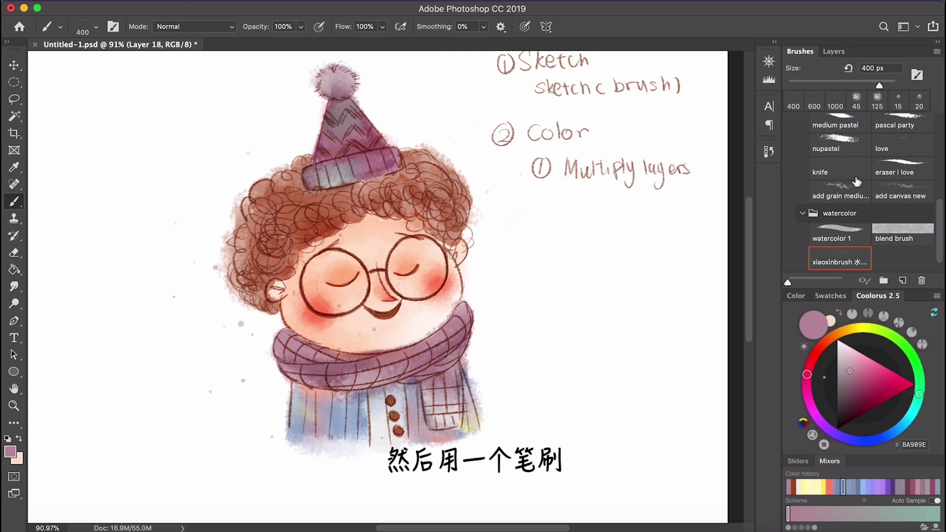
left_click(837, 230)
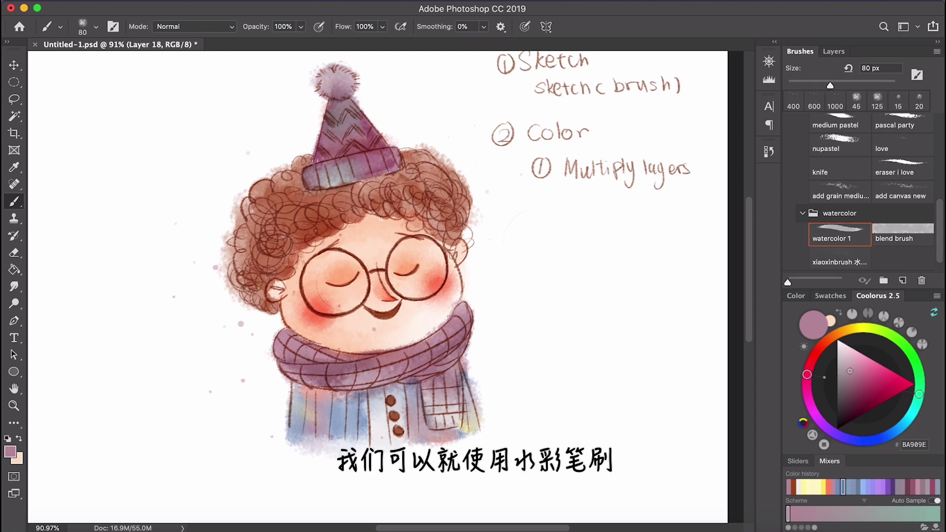
key("bracketright")
key("bracketright")
key("bracketright")
key("bracketright")
key("bracketright")
key("bracketright")
key("bracketright")
key("bracketright")
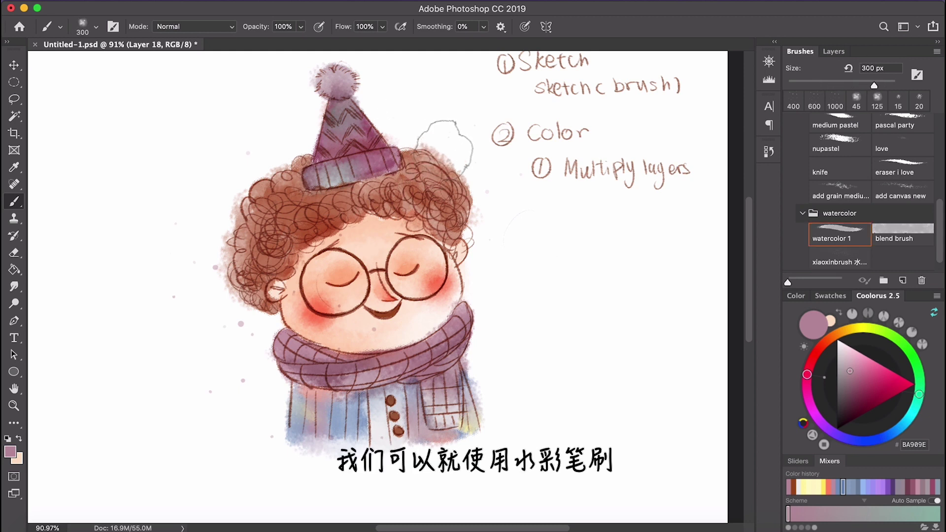
left_click_drag(444, 145, 451, 197)
key("super+z")
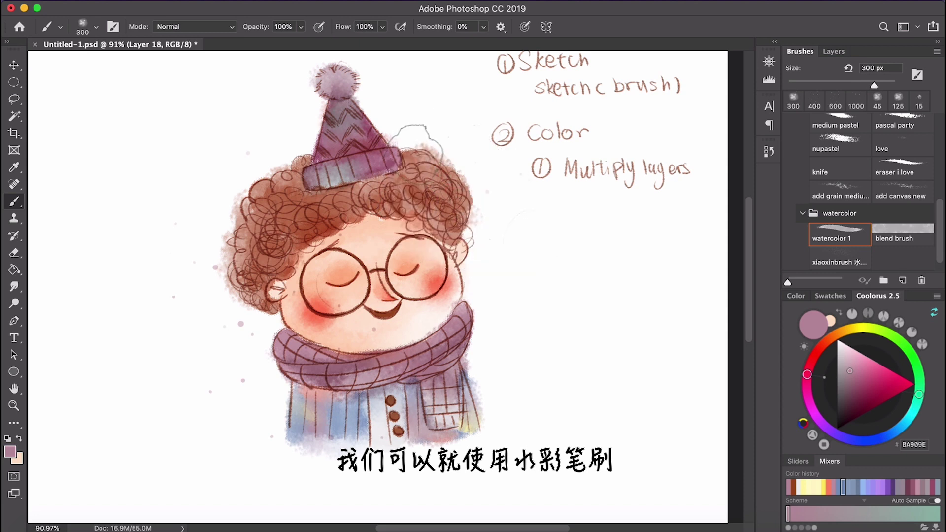
Set the foreground color to golden yellow FFCC3B
left_click(862, 328)
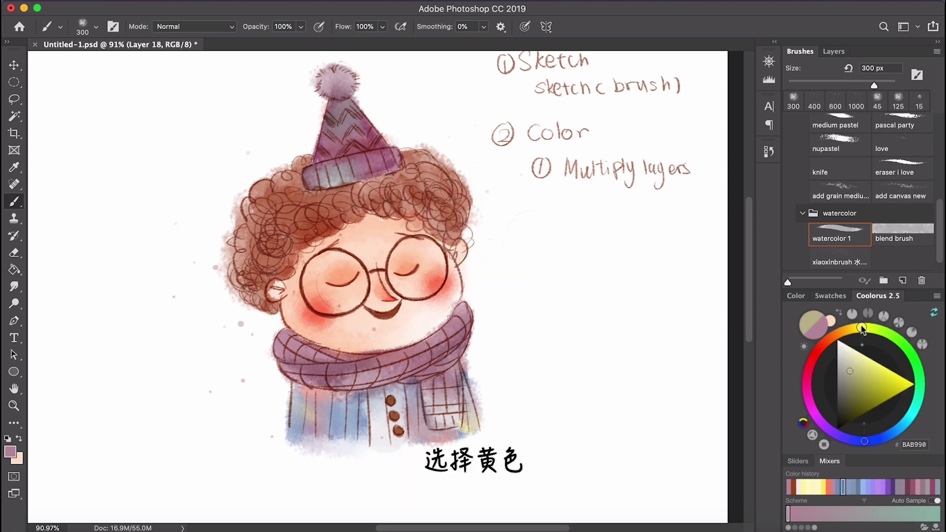
left_click_drag(862, 329, 855, 327)
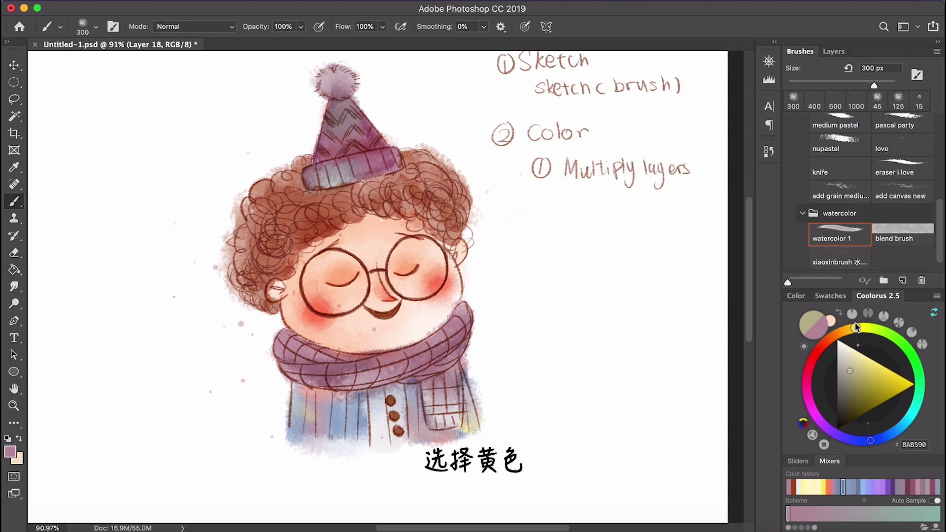
left_click(862, 325)
left_click(856, 350)
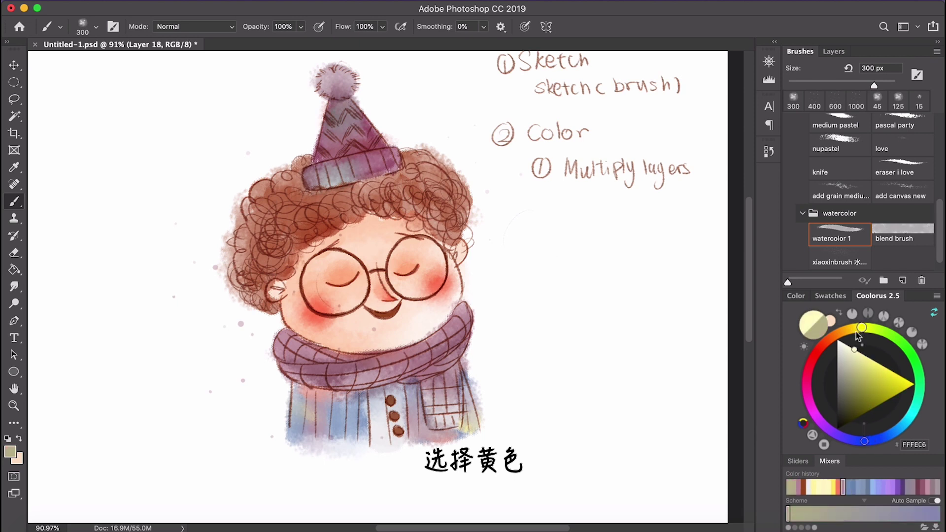
left_click_drag(856, 326, 847, 329)
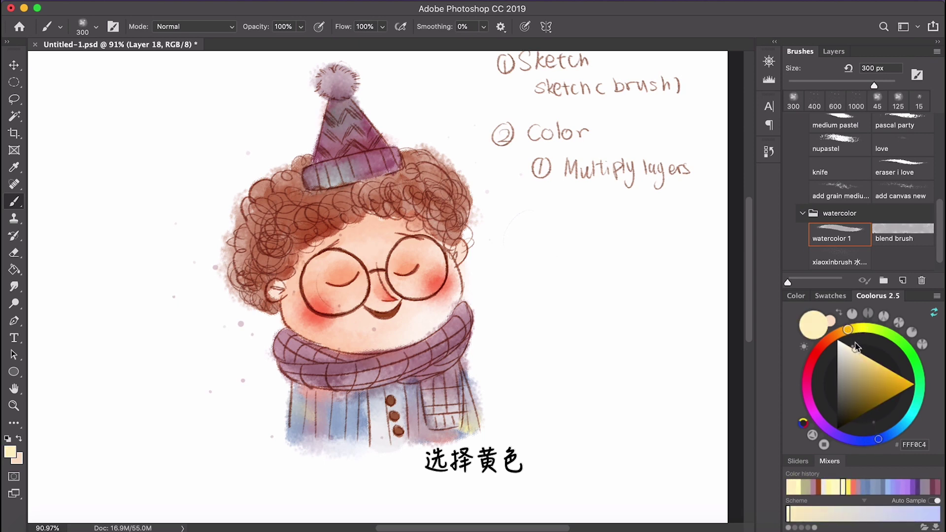
left_click(877, 363)
left_click(897, 374)
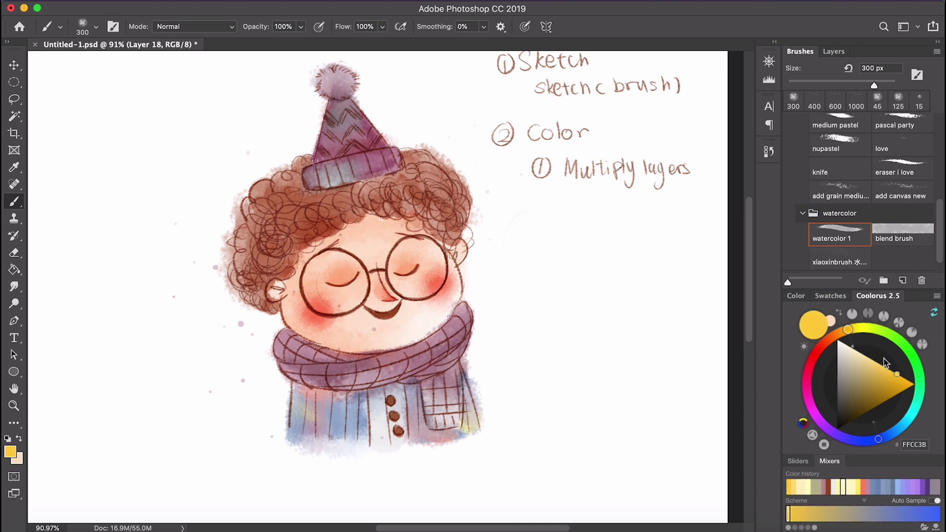
Paint large yellow blotches at 400 px over the pompom and down the right side of the hair, face, scarf and coat
key("super+minus")
scroll(690, 323, "down", 1)
key("bracketright")
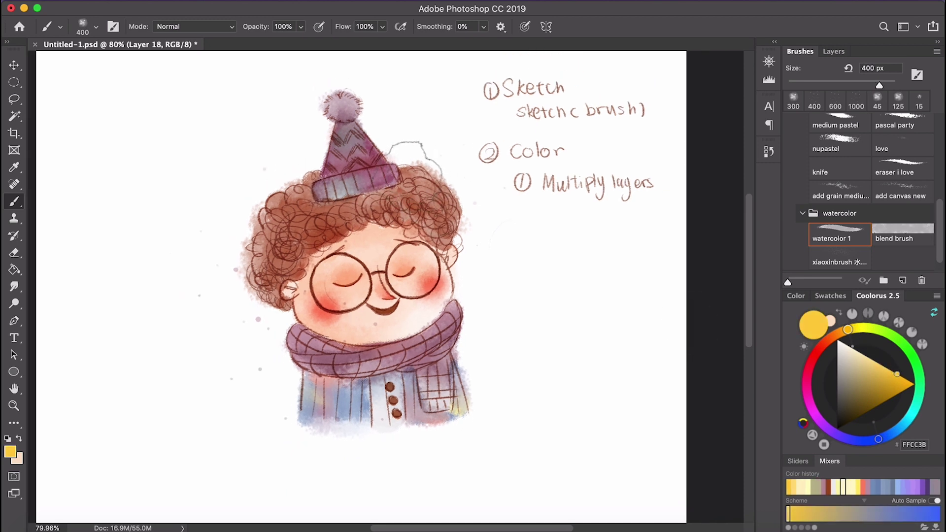
mouse_move(417, 183)
left_mouse_down()
mouse_move(437, 169)
mouse_move(445, 201)
mouse_move(415, 179)
mouse_move(425, 150)
left_mouse_up()
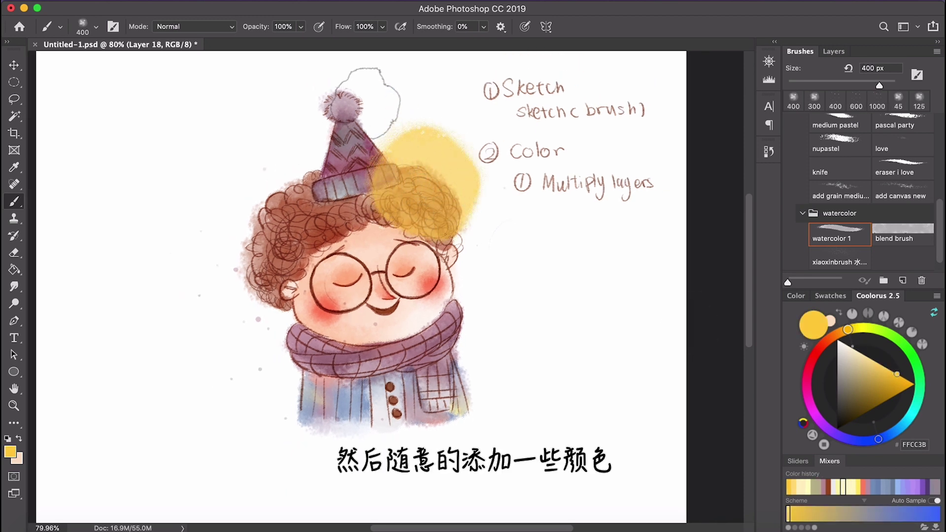
left_click_drag(359, 113, 356, 105)
mouse_move(463, 292)
left_mouse_down()
mouse_move(481, 282)
mouse_move(477, 307)
left_mouse_up()
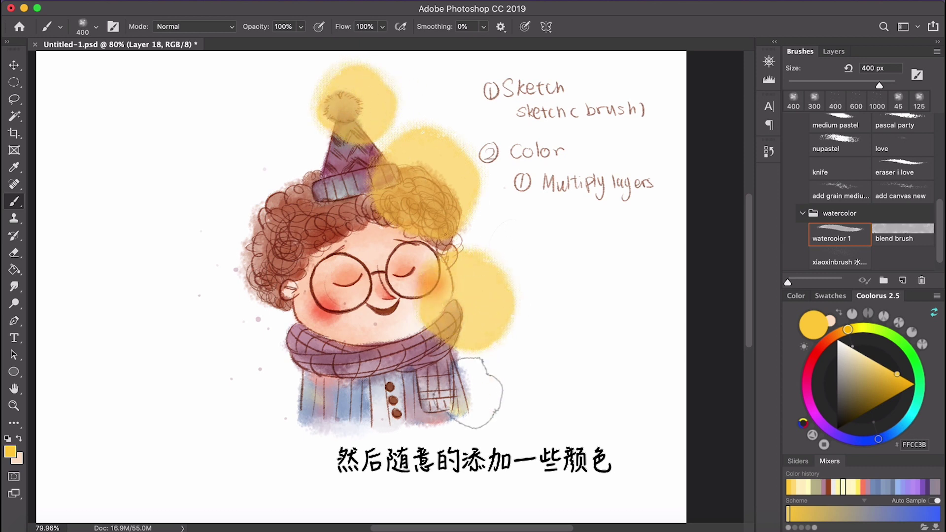
mouse_move(468, 388)
left_mouse_down()
mouse_move(497, 389)
mouse_move(488, 402)
mouse_move(468, 398)
left_mouse_up()
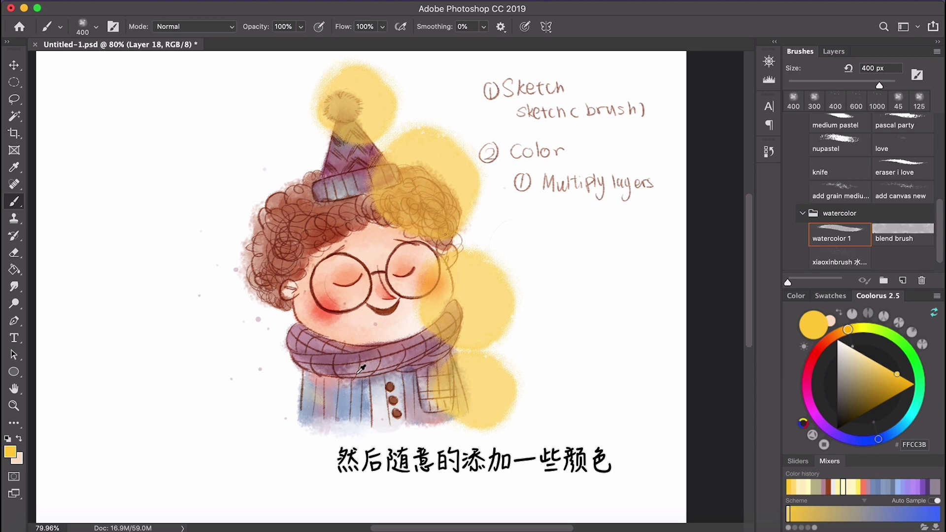
Sample blue 98AECE from the coat and paint large blotches down the left side of the character from coat to hair
left_click(351, 406, "alt")
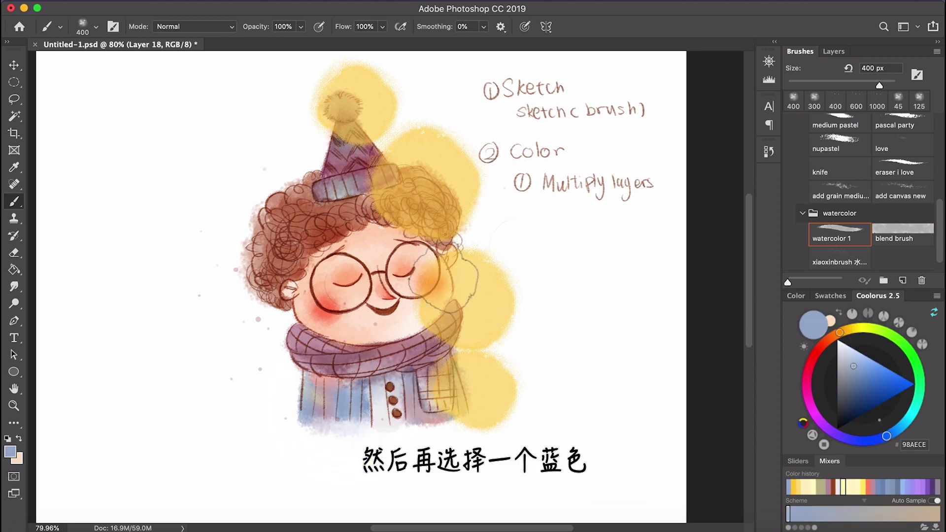
mouse_move(273, 383)
left_mouse_down()
mouse_move(276, 301)
mouse_move(252, 321)
mouse_move(245, 315)
mouse_move(244, 219)
mouse_move(238, 241)
mouse_move(227, 197)
left_mouse_up()
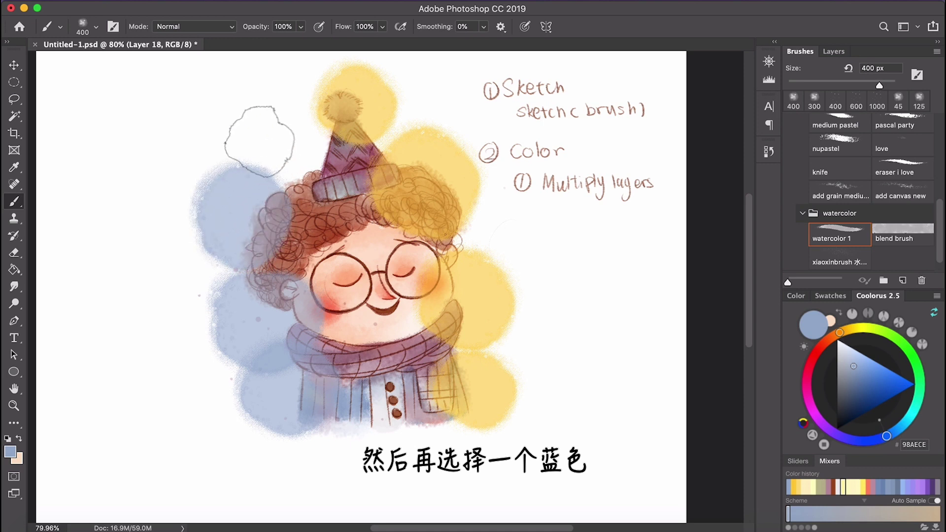
Choose orange FFA761 and paint blotches between the yellow ones beside the face and scarf, finishing at 300 px
left_click(833, 339)
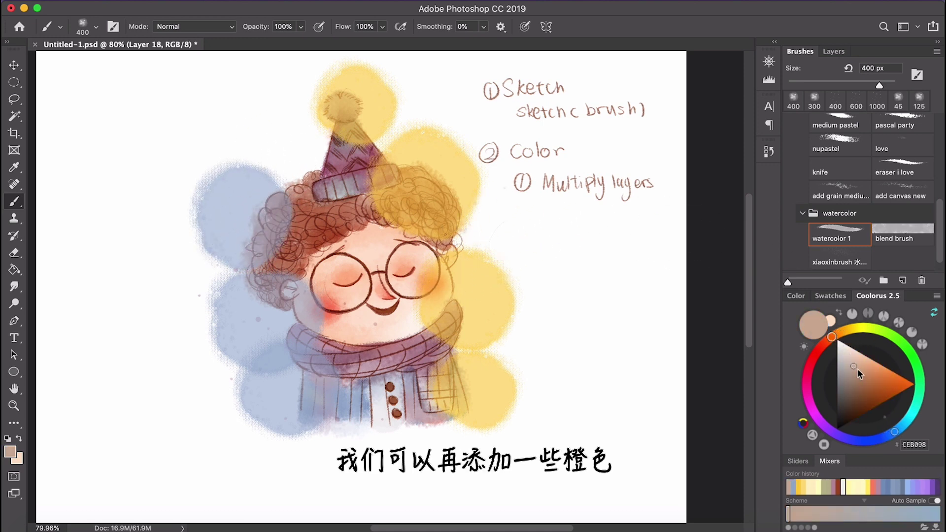
left_click(886, 367)
left_click_drag(434, 222, 456, 262)
left_click_drag(488, 359, 458, 300)
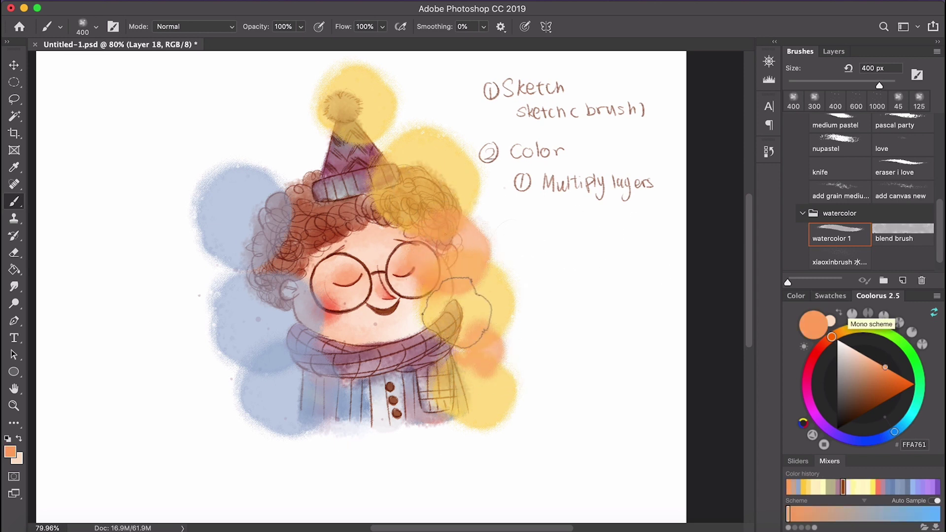
scroll(459, 301, "down", 5)
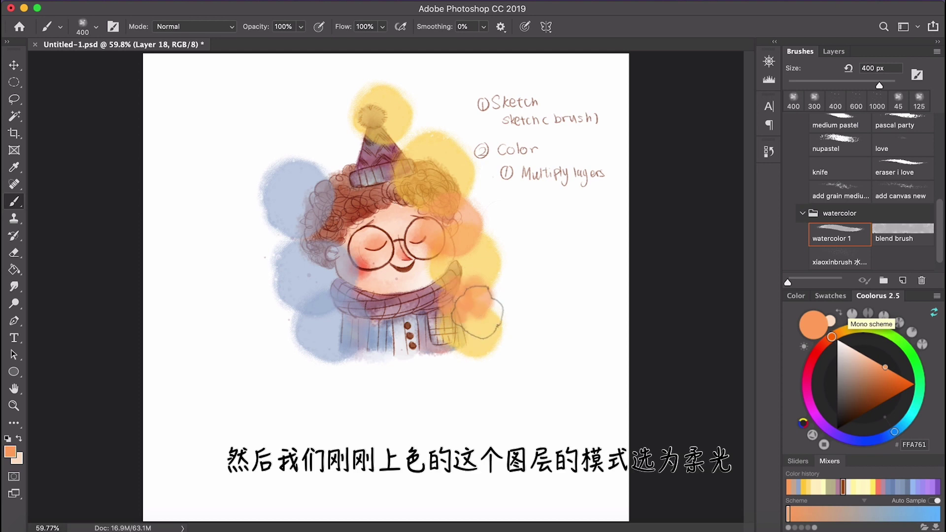
key("bracketleft")
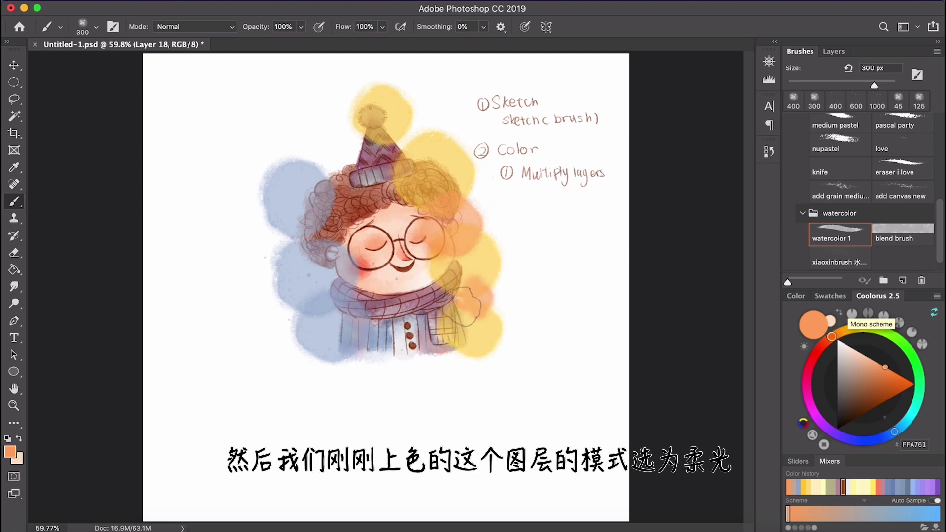
left_click_drag(463, 306, 470, 300)
Compare the artwork with and without the blotches on Layer 18 by toggling the layer's visibility, keeping its blend mode Normal
left_click(834, 51)
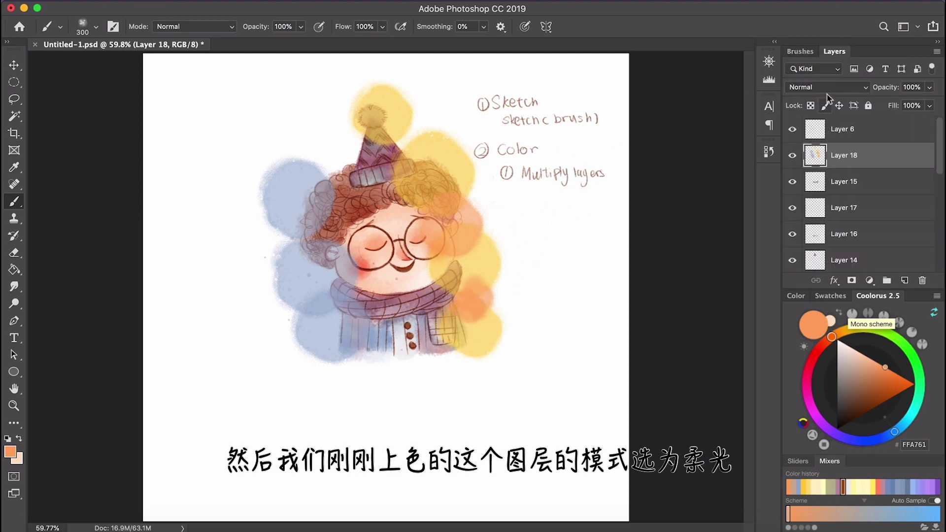
left_click(820, 86)
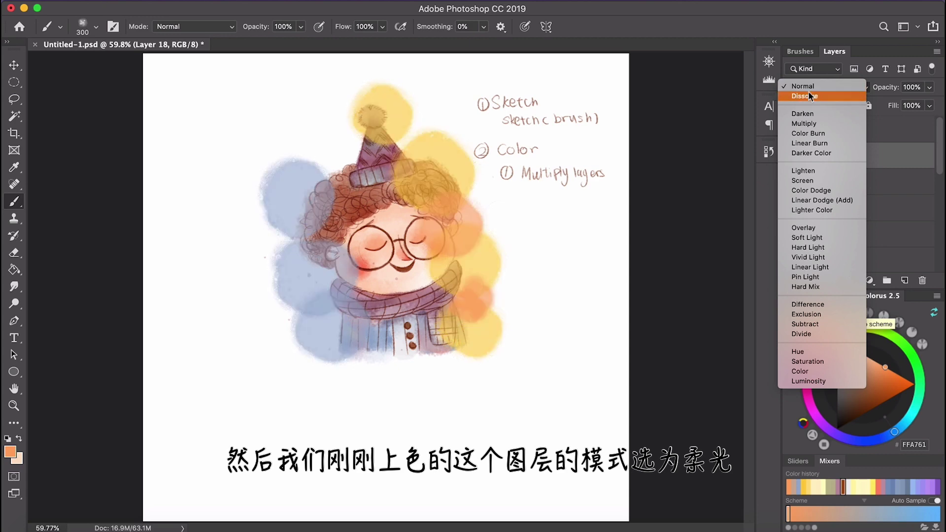
left_click(805, 87)
left_click(792, 156)
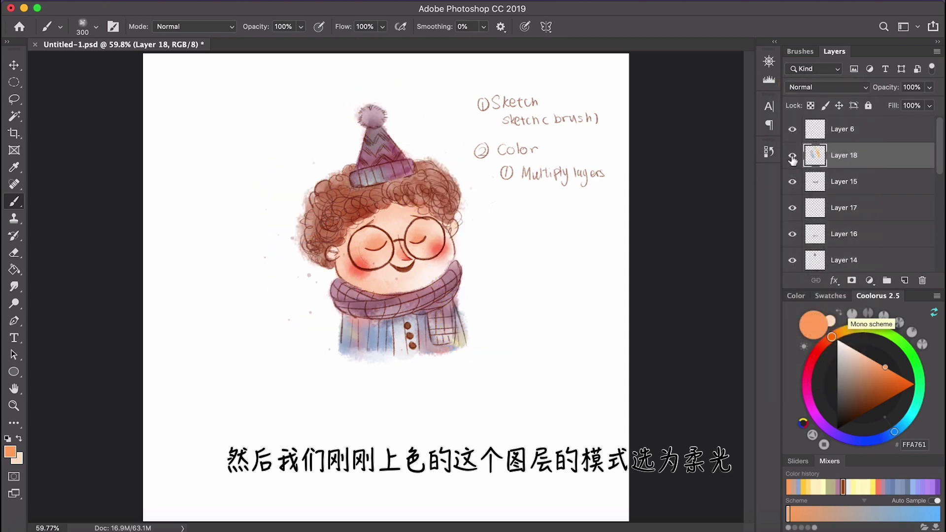
left_click(792, 155)
left_click(793, 155)
left_click(792, 156)
Set Layer 18's blend mode to Soft Light and compare the artwork with and without the layer
left_click(816, 87)
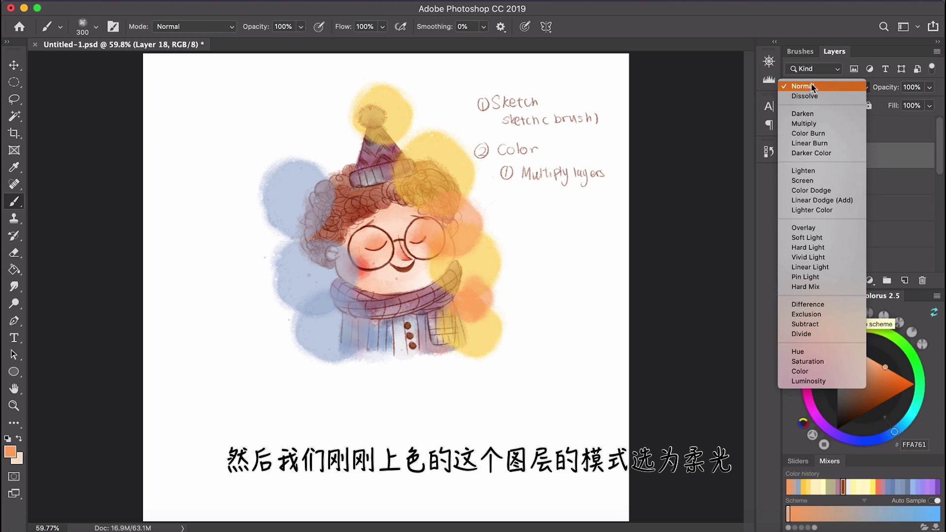
left_click(807, 238)
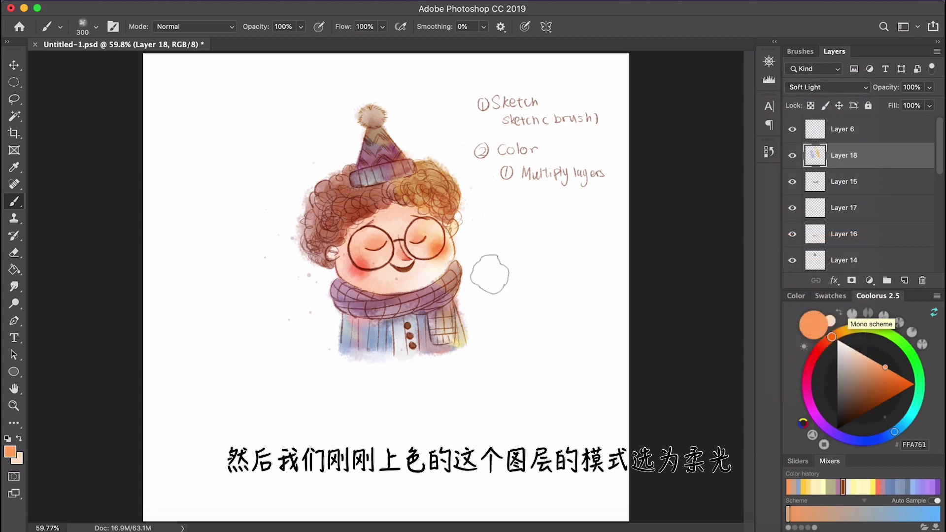
left_click(792, 158)
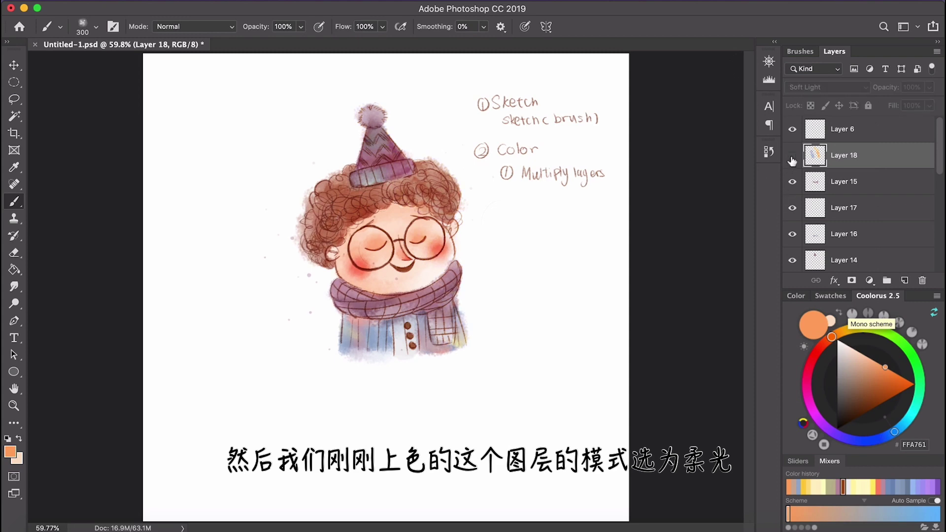
left_click(792, 157)
Examine the light effect of the Soft Light layer on the whole character at different magnifications
scroll(359, 310, "down", 3)
key("super+plus")
key("super+plus")
key("super+plus")
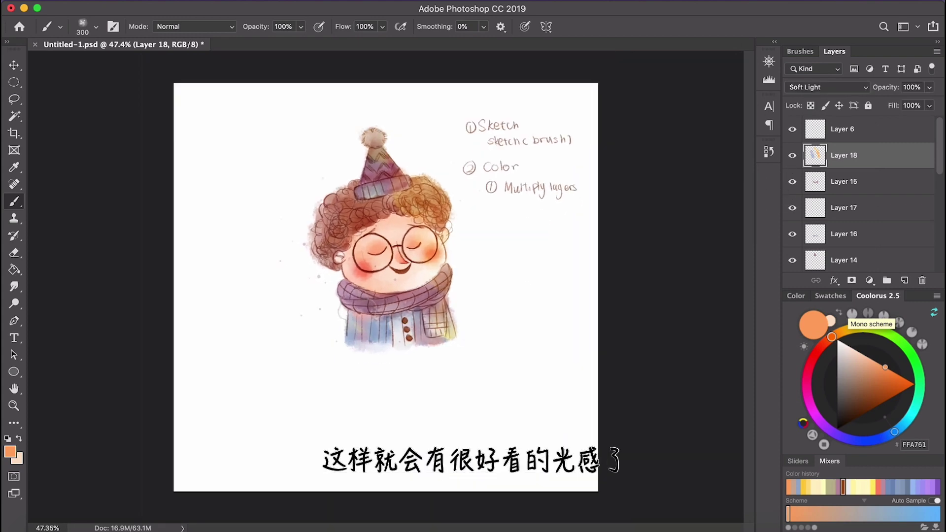
key("super+minus")
scroll(362, 310, "down", 1)
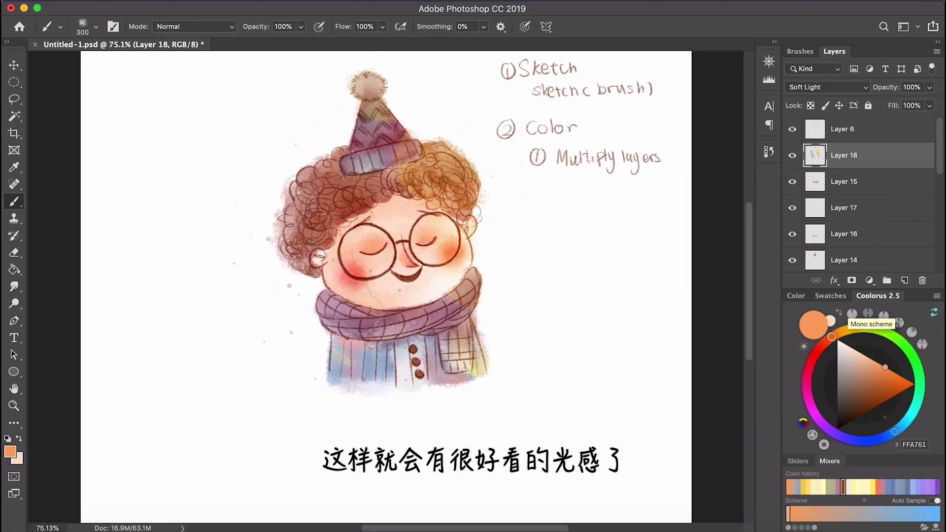
scroll(360, 310, "up", 3)
scroll(359, 311, "up", 3)
scroll(358, 310, "down", 2)
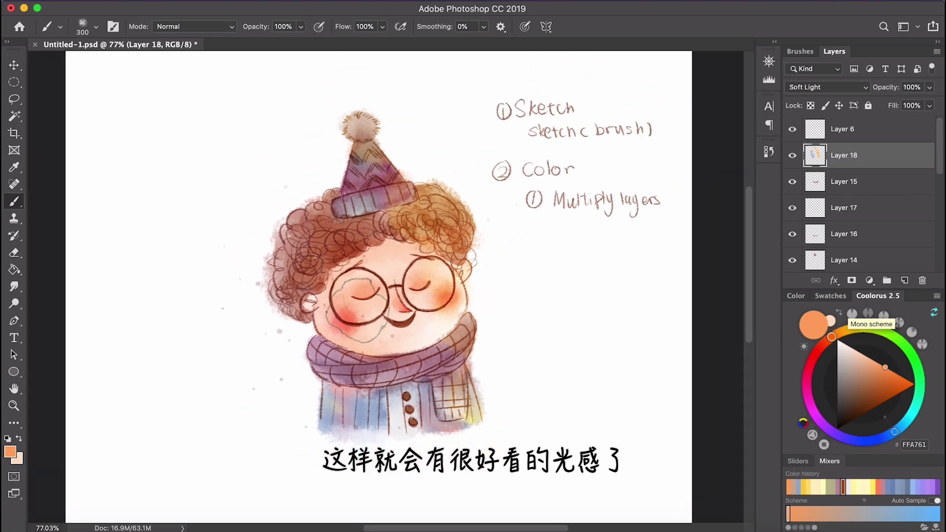
Add a new layer directly above Layer 18 and choose the Chalk brush from the textured set
scroll(359, 311, "up", 5)
key("super+alt+shift+n")
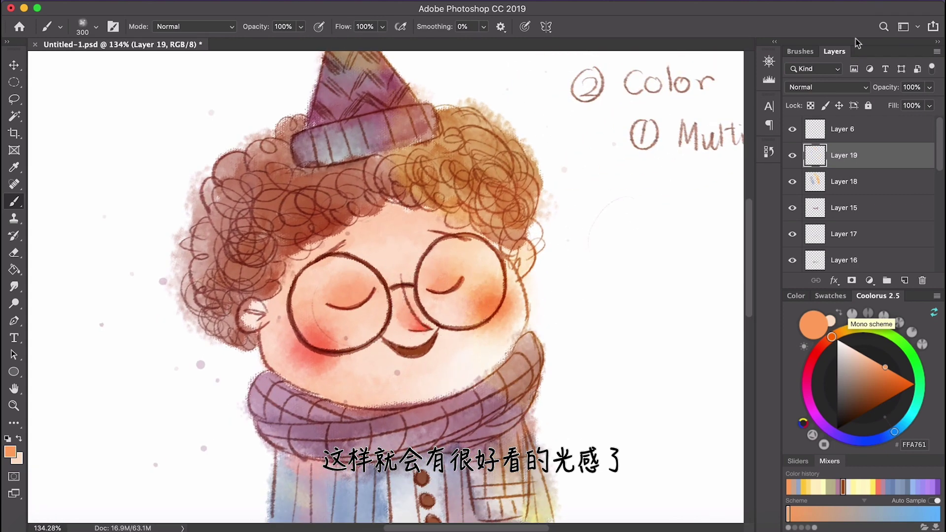
left_click(800, 51)
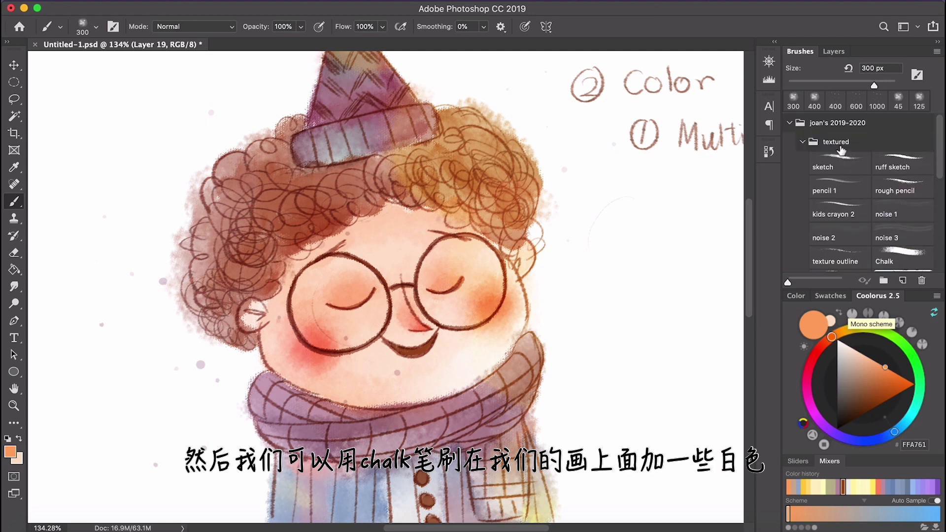
scroll(868, 185, "down", 1)
scroll(897, 195, "down", 2)
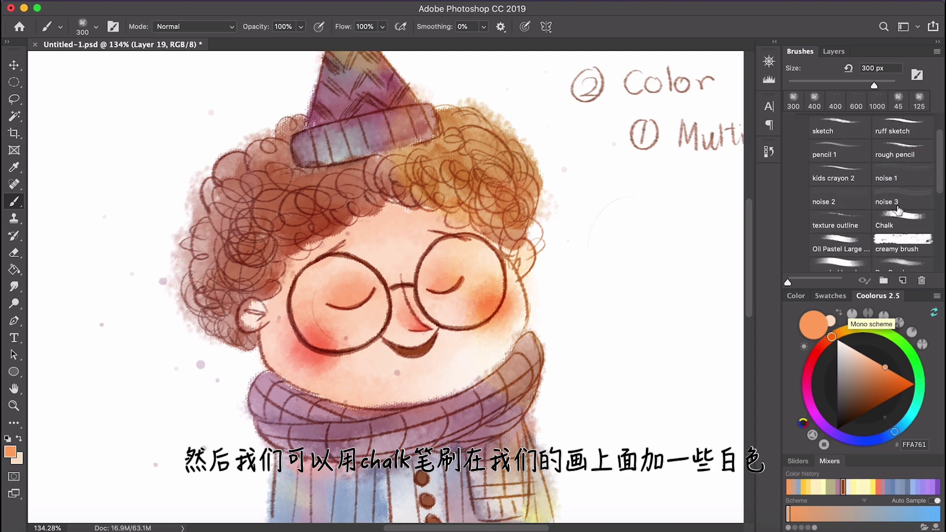
scroll(898, 211, "down", 1)
left_click(898, 211)
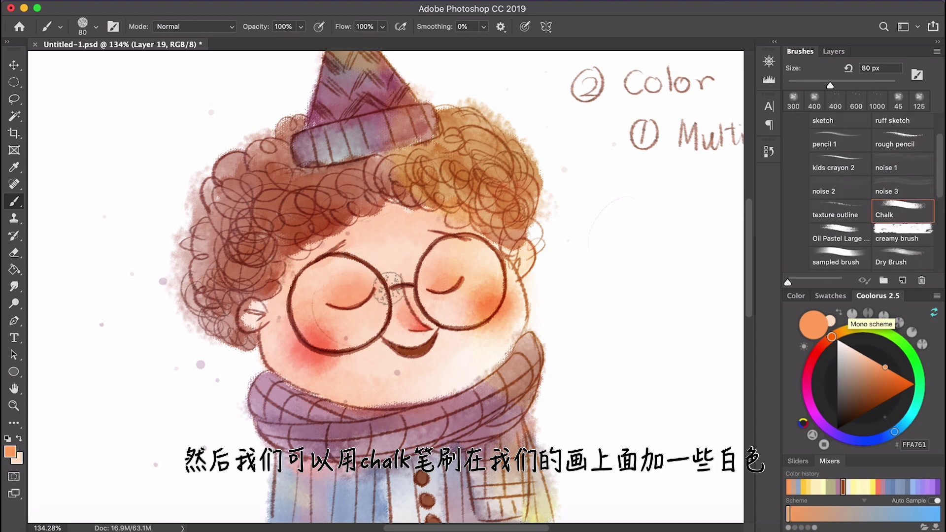
Reduce the Chalk brush to 8 px and set the painting color to white FFFFFF
key("bracketleft")
key("bracketleft")
key("bracketleft")
key("bracketleft")
key("bracketleft")
key("bracketleft")
key("bracketleft")
key("bracketleft")
key("bracketleft")
key("bracketleft")
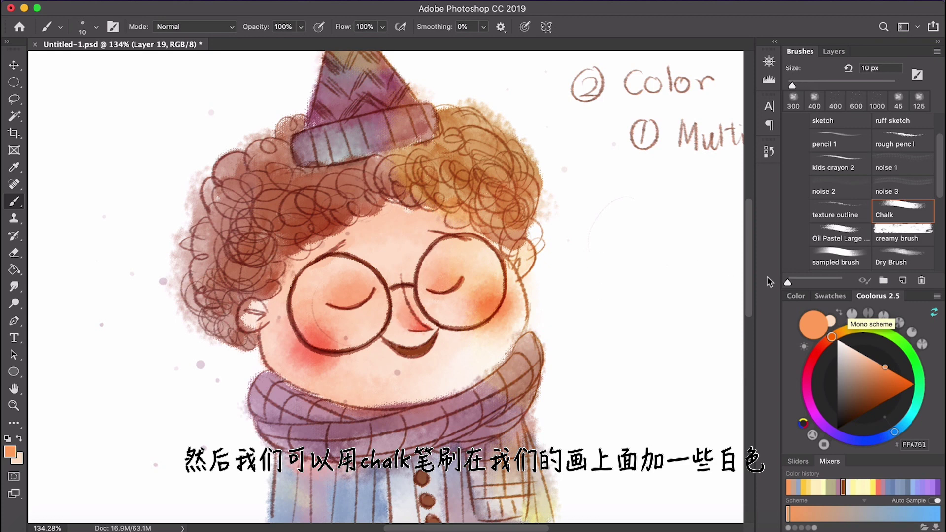
left_click(834, 51)
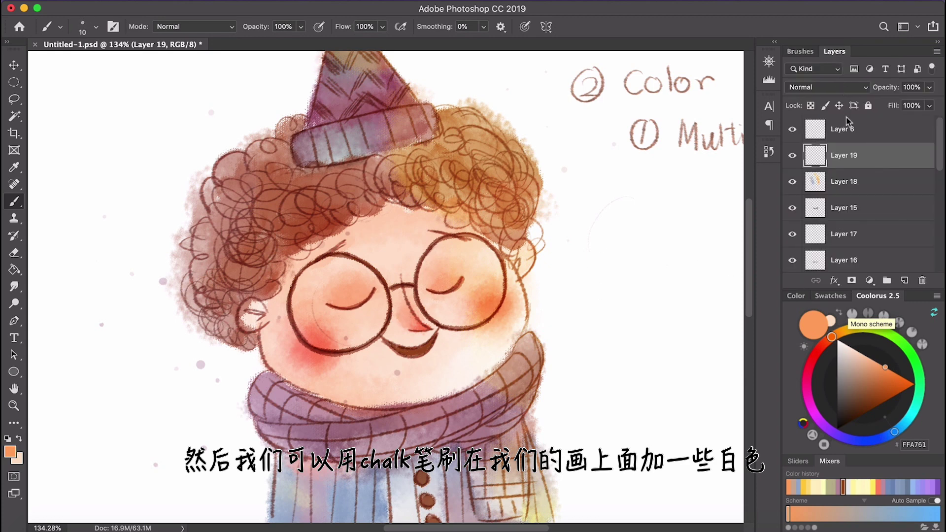
left_click(801, 51)
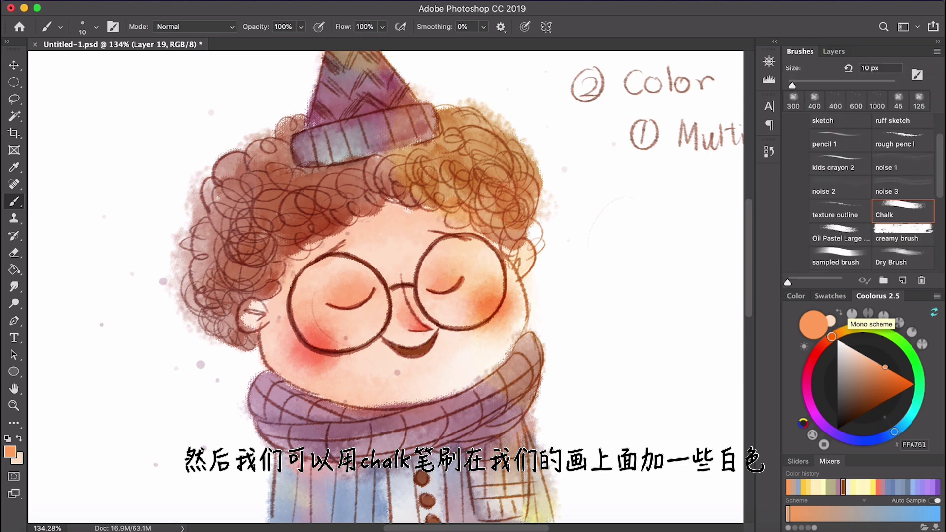
left_click(844, 347)
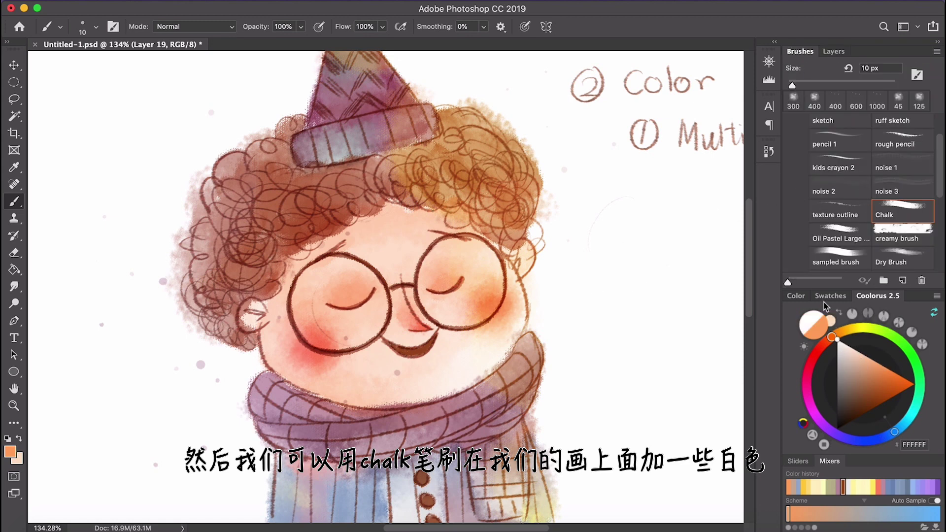
key("bracketleft")
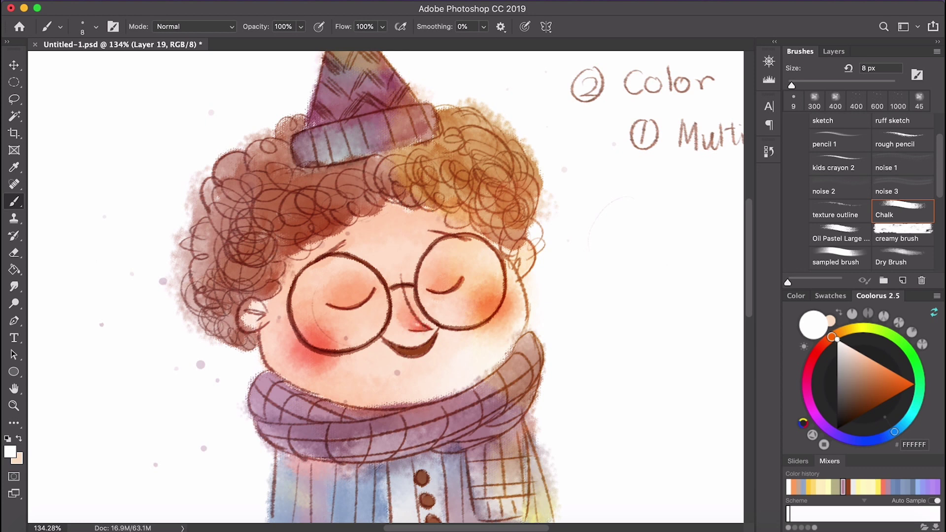
Paint small white highlights on the nose and the glasses lenses, keeping Layer 19's blend mode Normal
left_click_drag(417, 329, 424, 325)
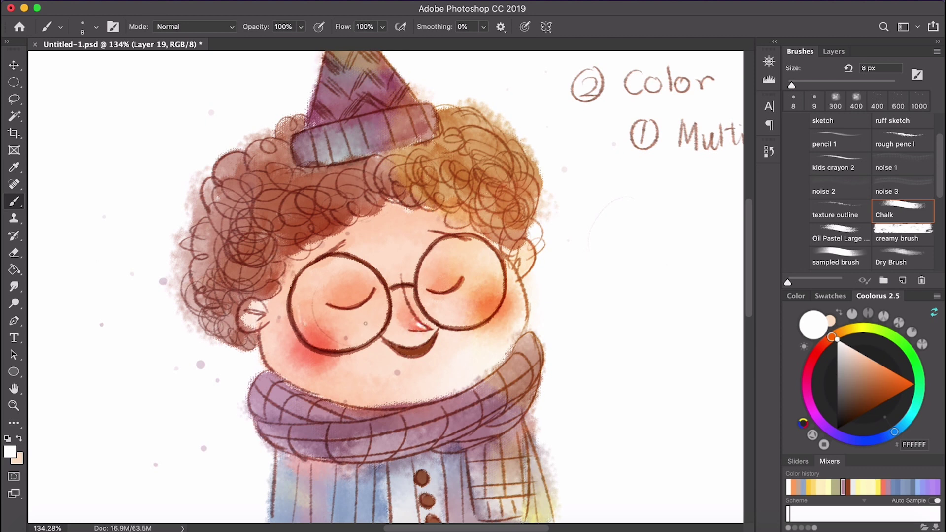
left_click_drag(434, 311, 448, 315)
left_click_drag(494, 274, 497, 279)
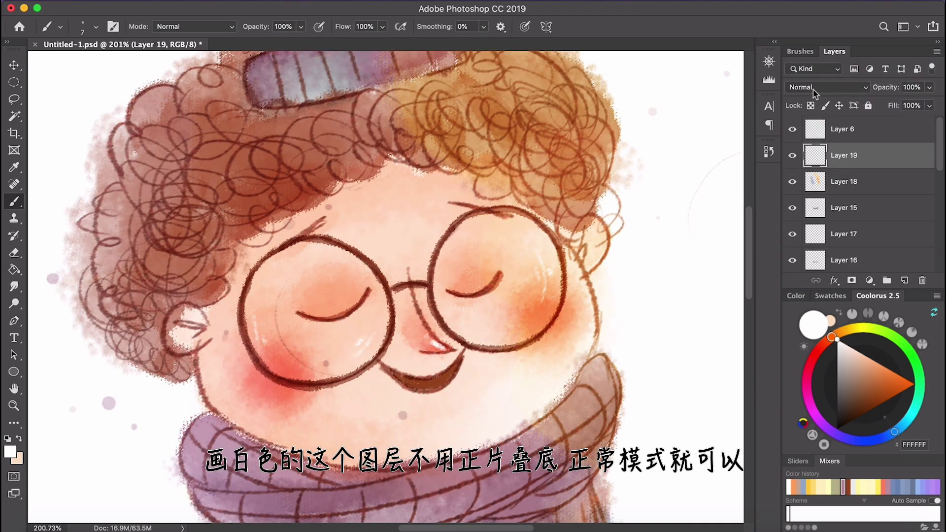
left_click(814, 89)
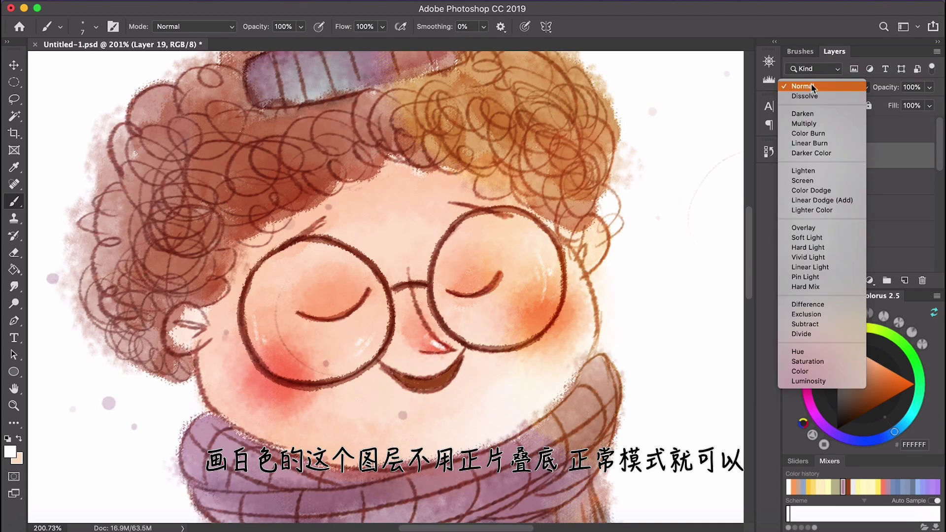
left_click(814, 89)
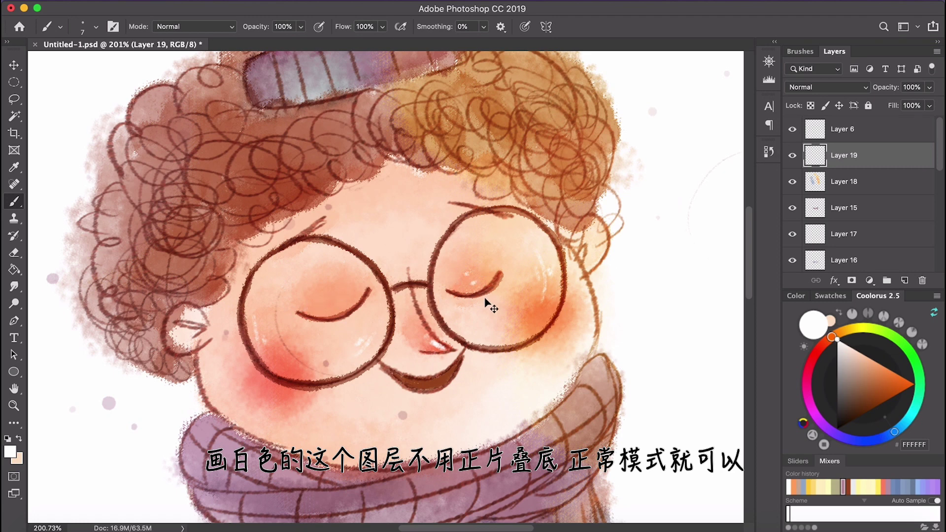
Undo the last white marks near the eye, then paint white highlights along both closed eyelids and dots on the blushed cheeks
key("super+z")
key("super+z")
key("super+z")
left_click_drag(475, 295, 489, 289)
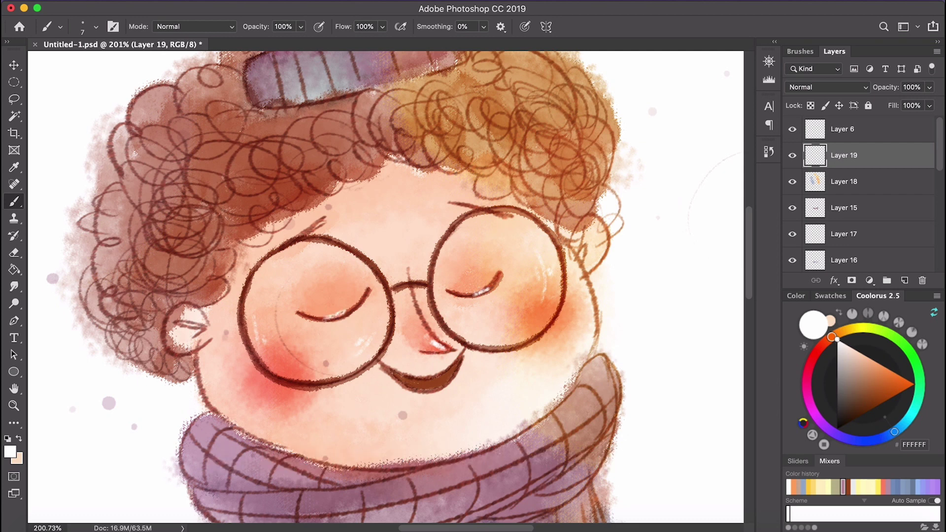
left_click_drag(326, 320, 343, 316)
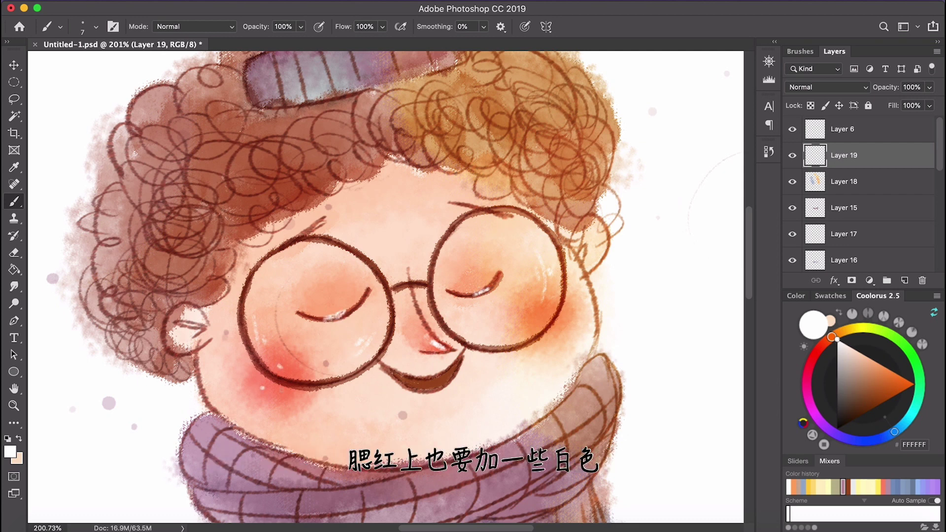
left_click(277, 387)
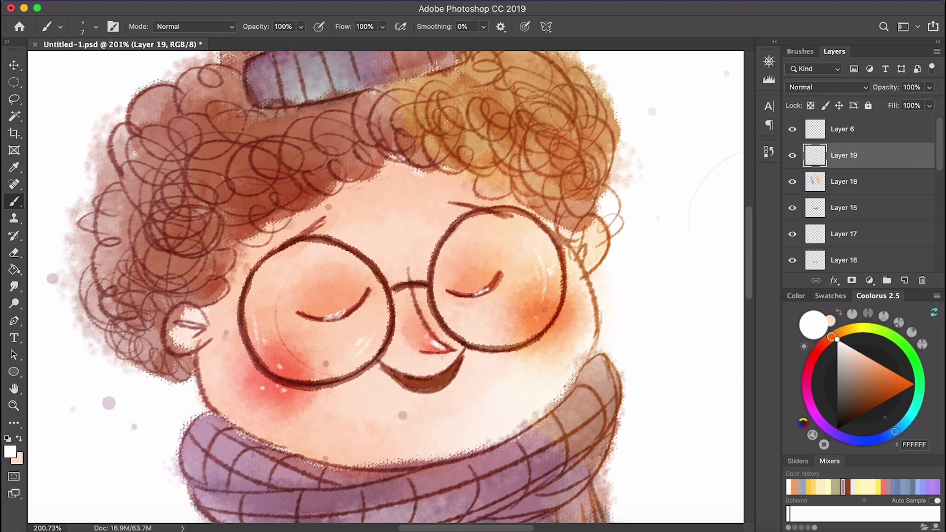
scroll(529, 285, "down", 8)
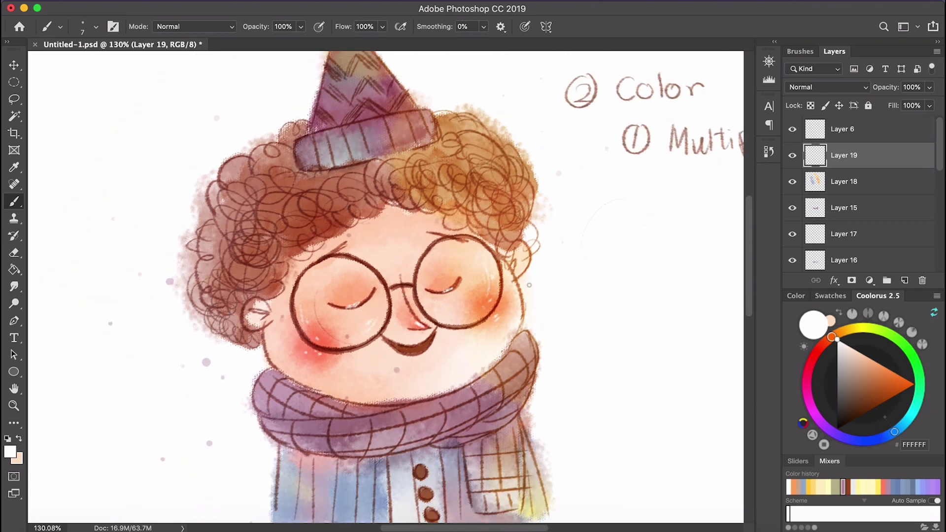
Choose the xiaoxinbrush splatter brush from the watercolor set at 300 px and stamp white specks over the hair and coat
scroll(404, 241, "up", 5)
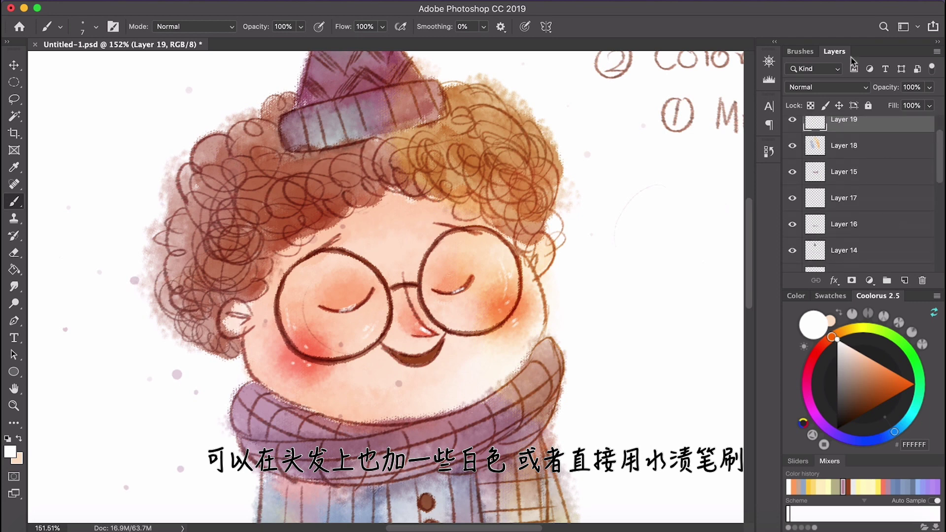
left_click(801, 51)
scroll(844, 218, "down", 4)
left_click(829, 240)
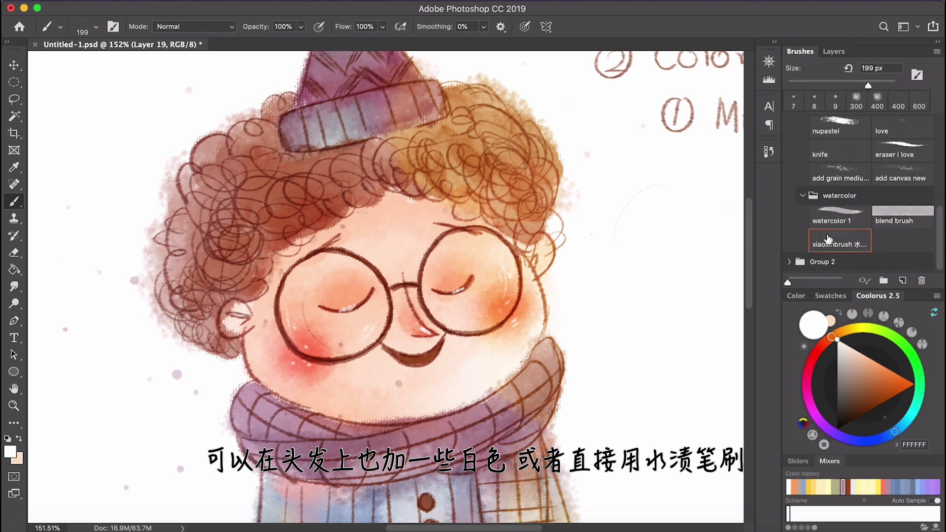
left_click_drag(868, 85, 879, 85)
key("bracketleft")
left_click(379, 160)
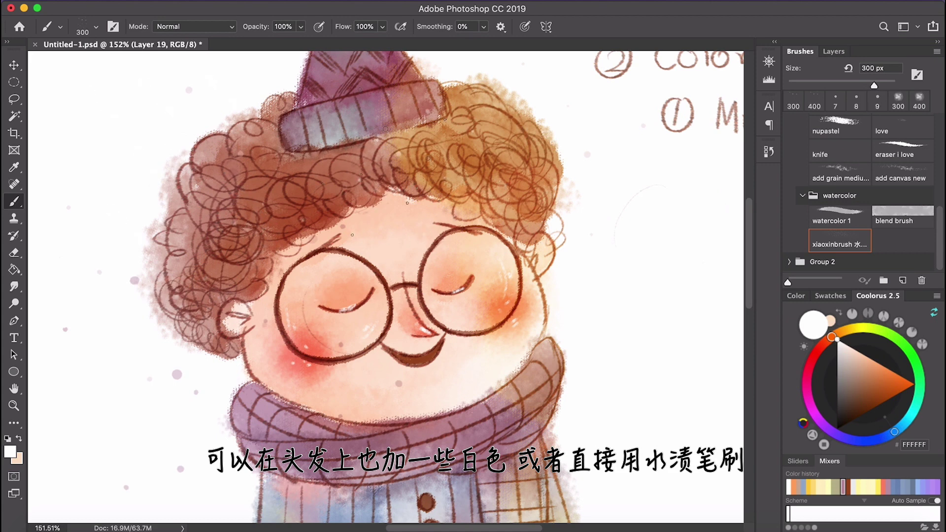
scroll(322, 209, "down", 3)
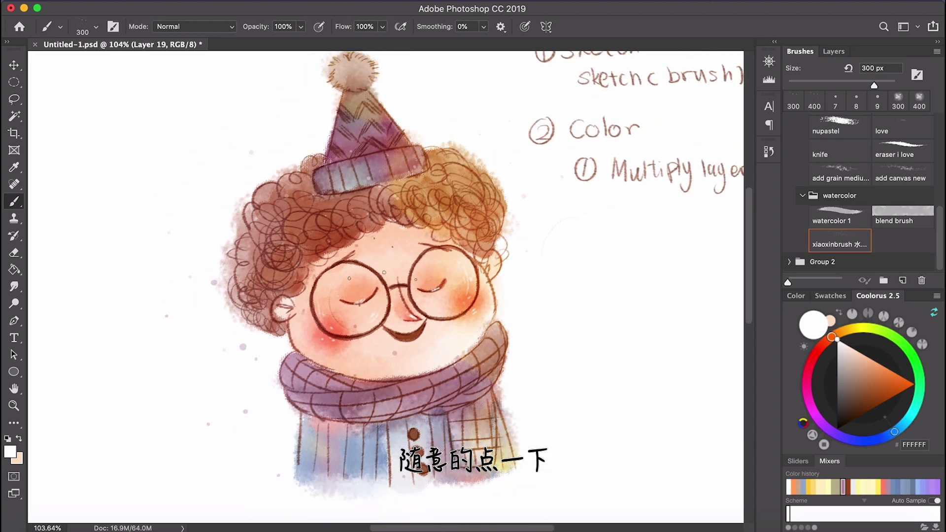
left_click(315, 428)
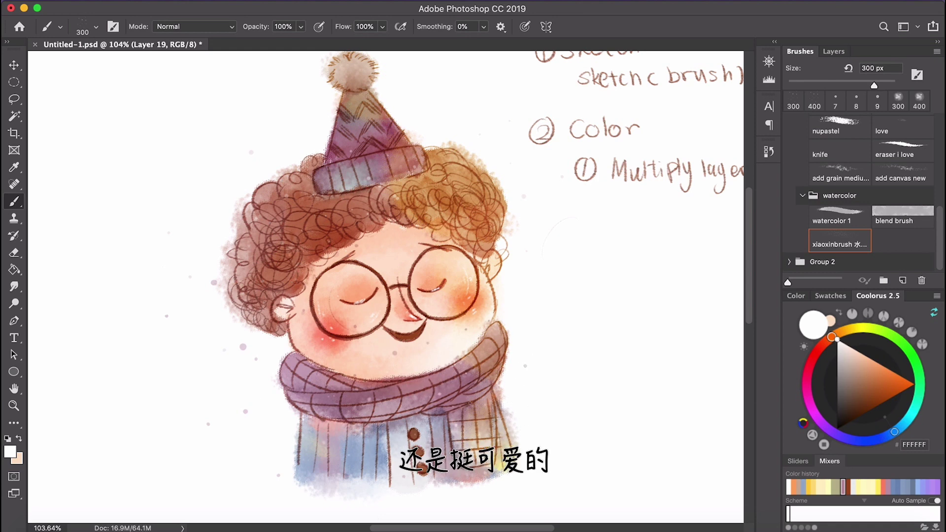
scroll(397, 192, "down", 3)
scroll(386, 146, "up", 2)
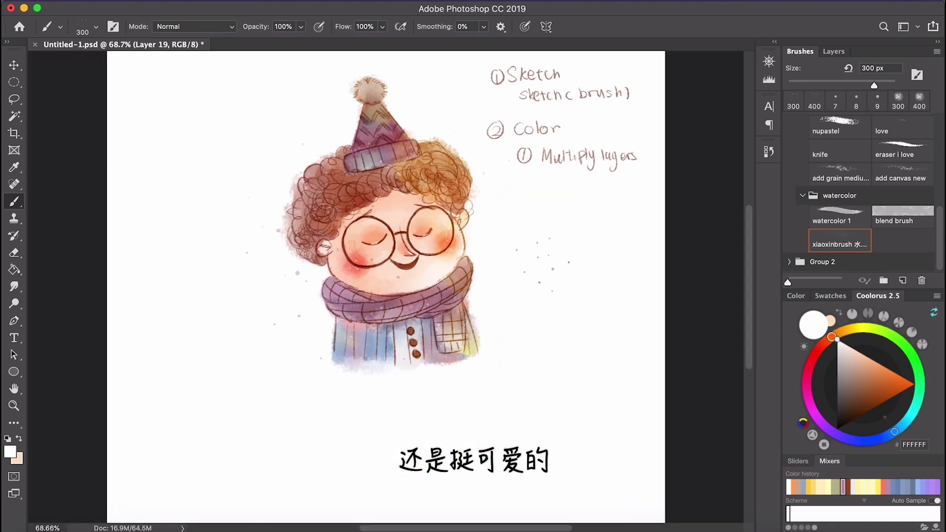
scroll(539, 263, "up", 2)
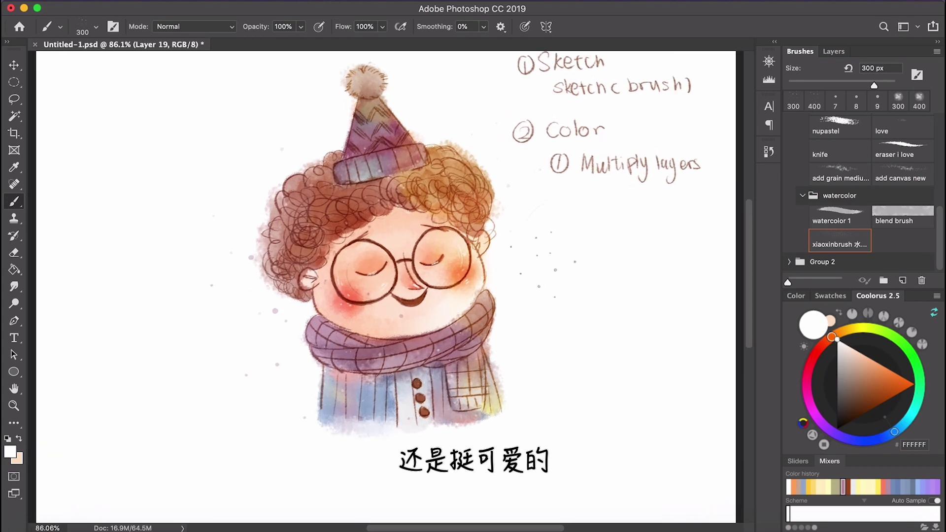
scroll(538, 263, "right", 2)
scroll(539, 263, "up", 2)
scroll(539, 263, "down", 2)
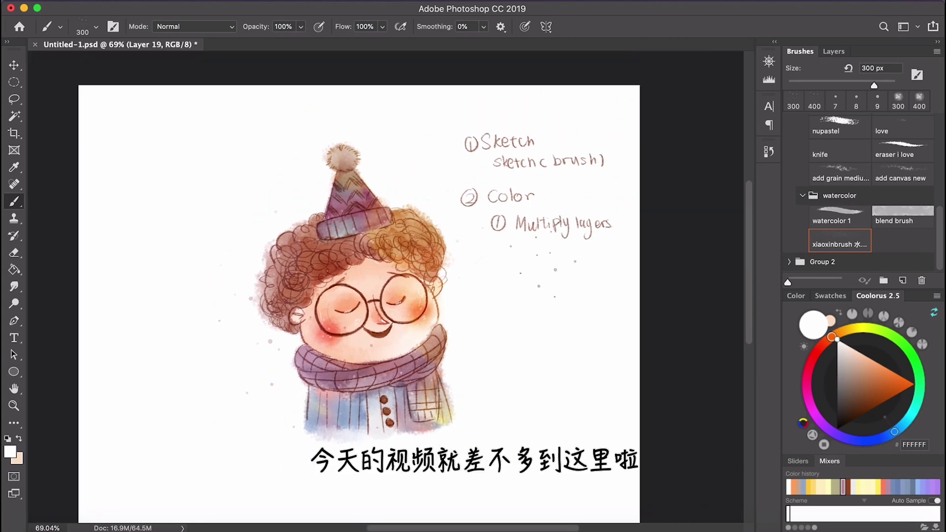